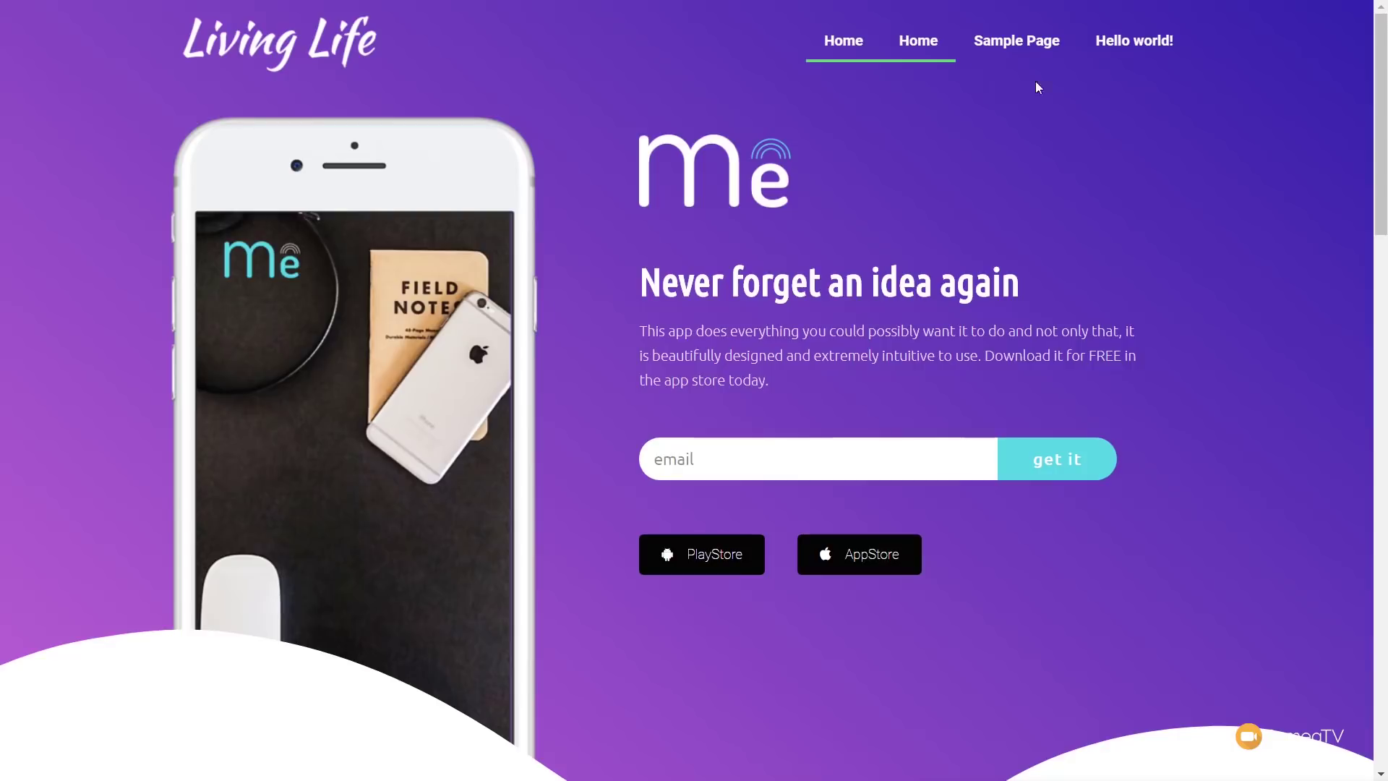
pyautogui.moveTo(1382, 116); pyautogui.dragTo(1384, 205)
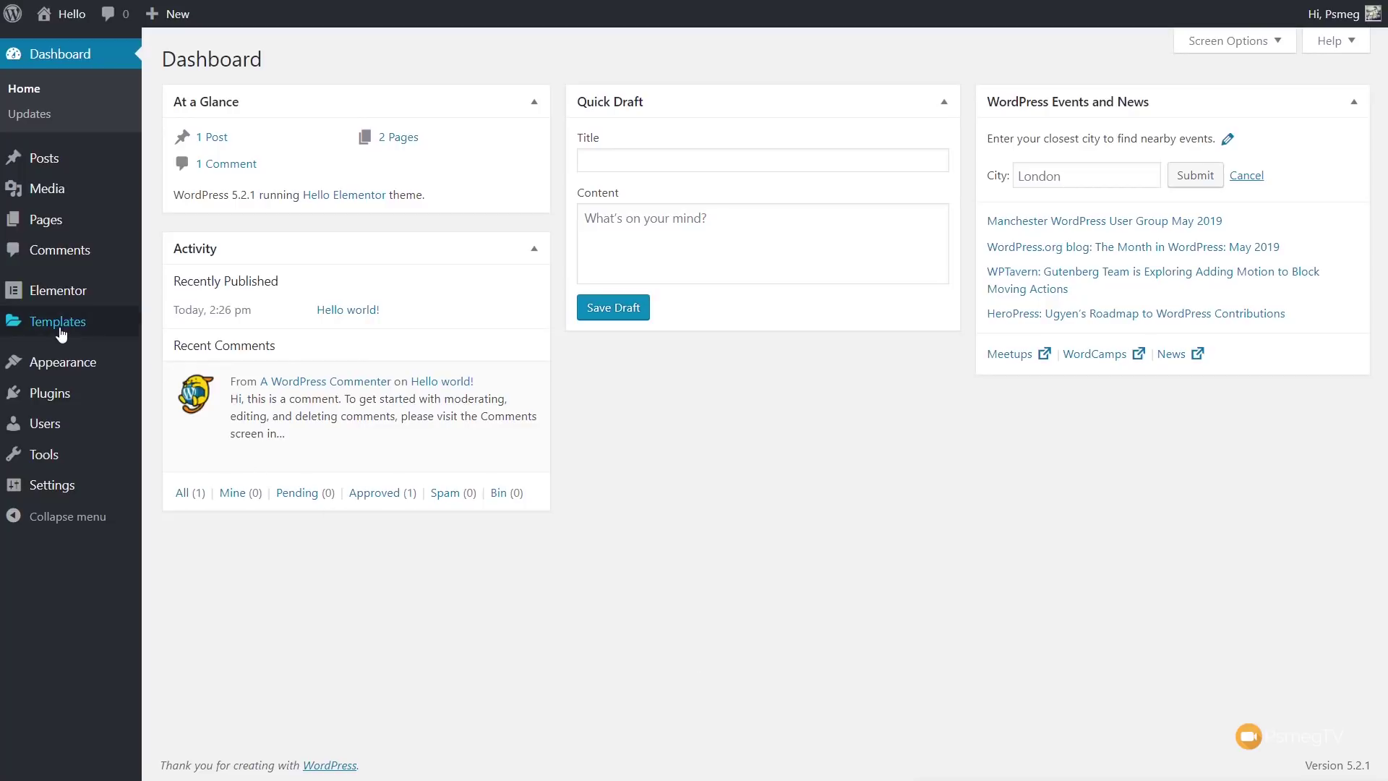
# Create a new Theme Builder template of type Header named Default Header and dismiss the block library without choosing a layout.
pyautogui.moveTo(60, 332)
pyautogui.click(171, 382)
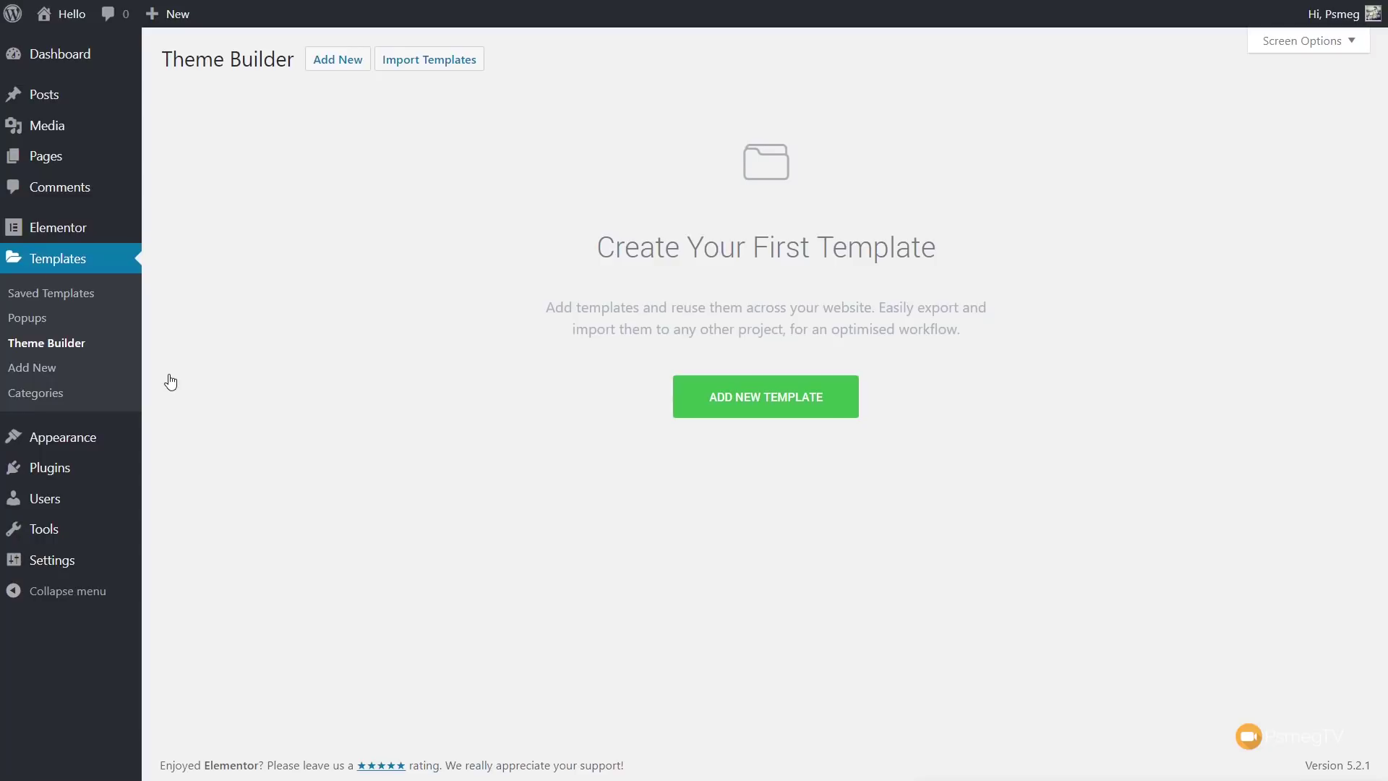
pyautogui.click(702, 407)
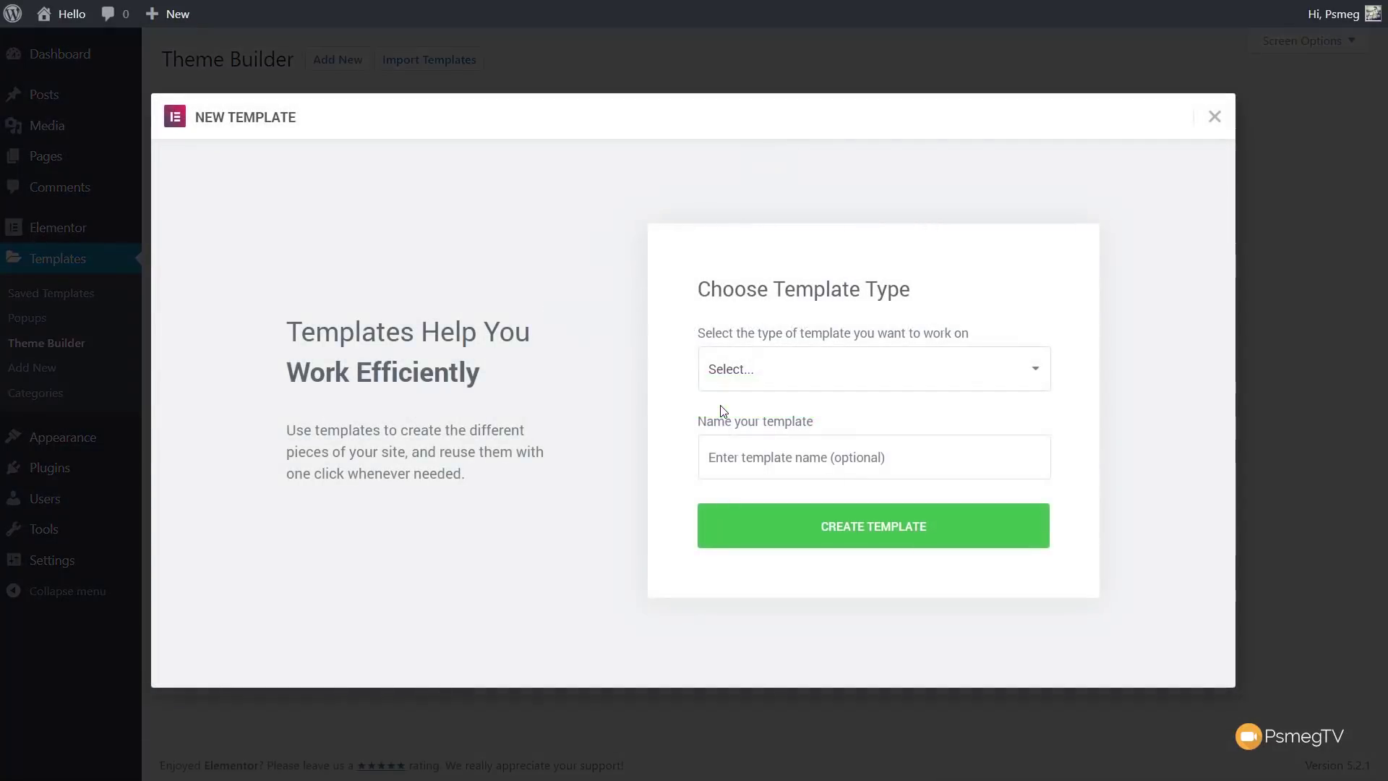
pyautogui.click(766, 383)
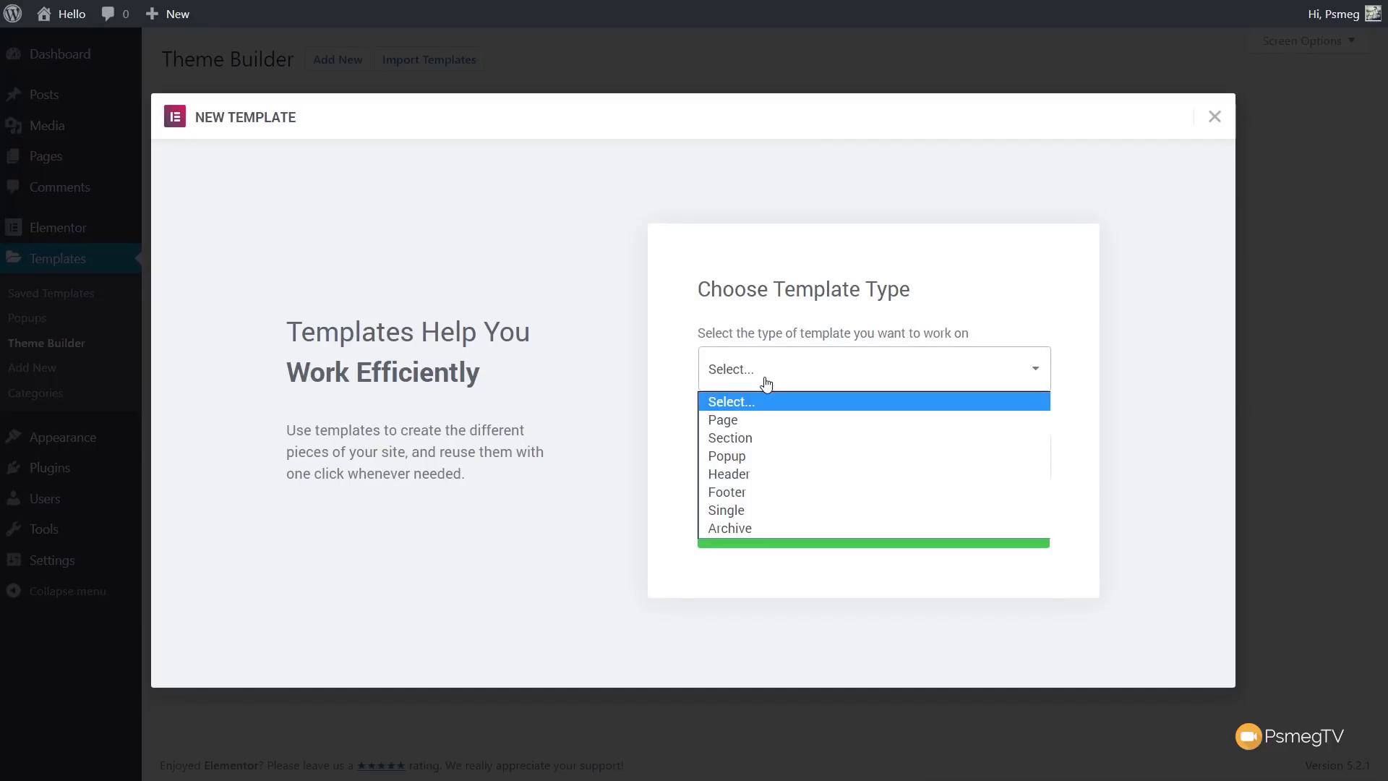
pyautogui.click(761, 472)
pyautogui.click(762, 466)
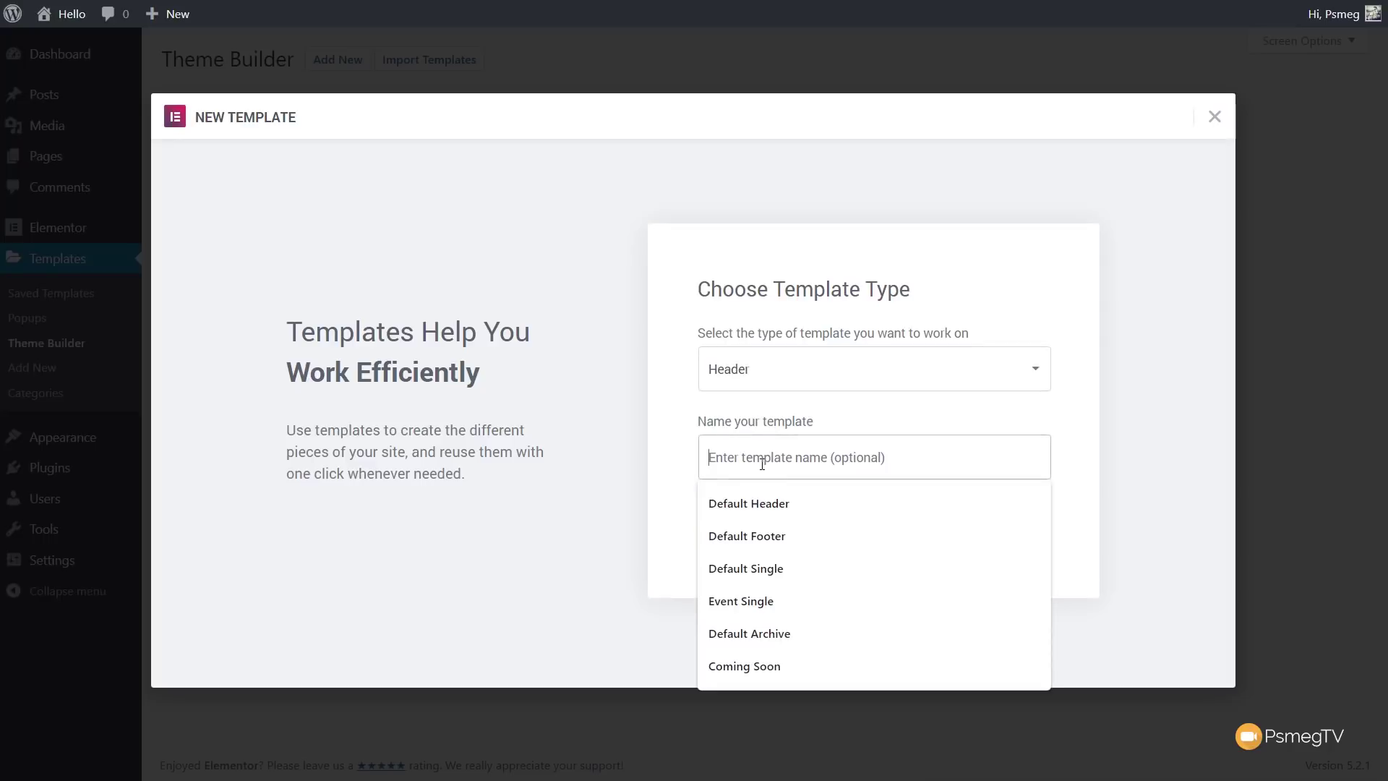
pyautogui.click(763, 505)
pyautogui.click(854, 539)
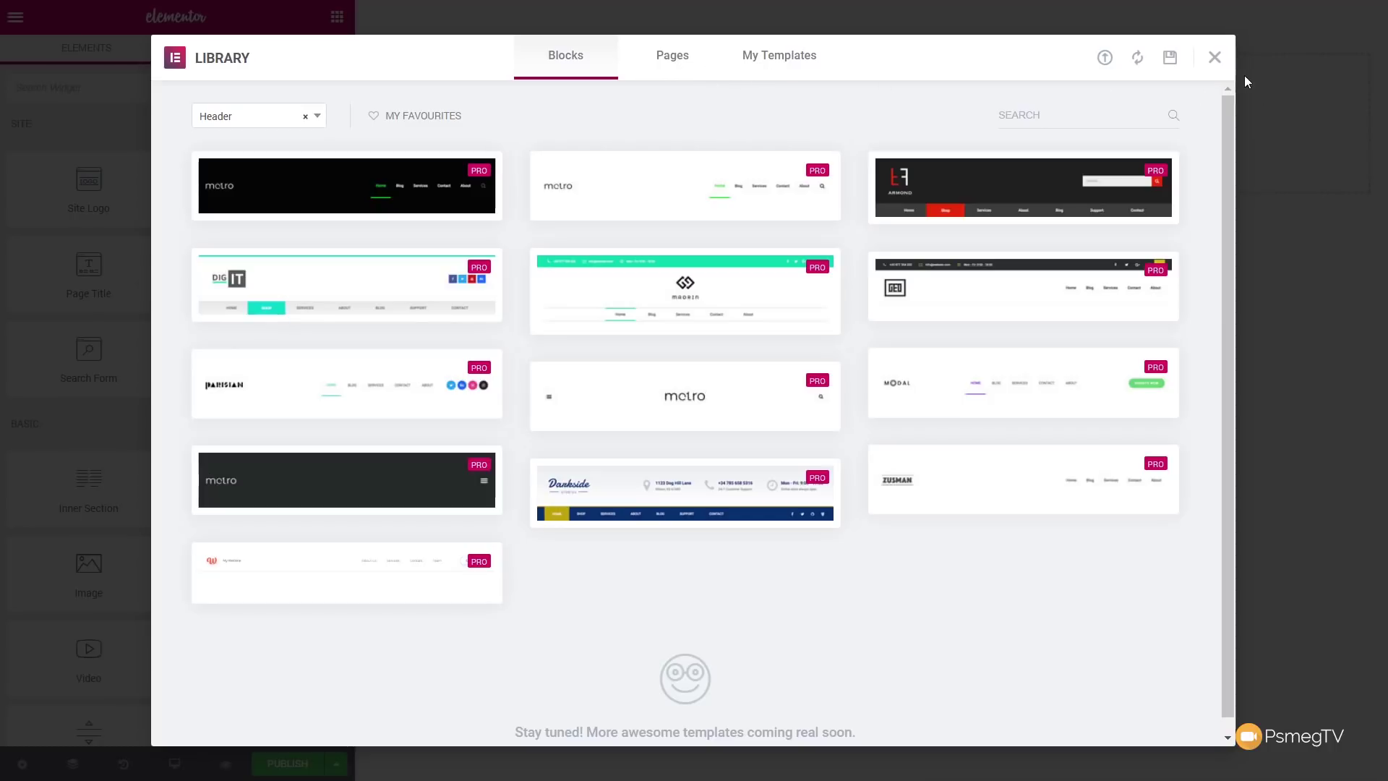
pyautogui.click(1220, 66)
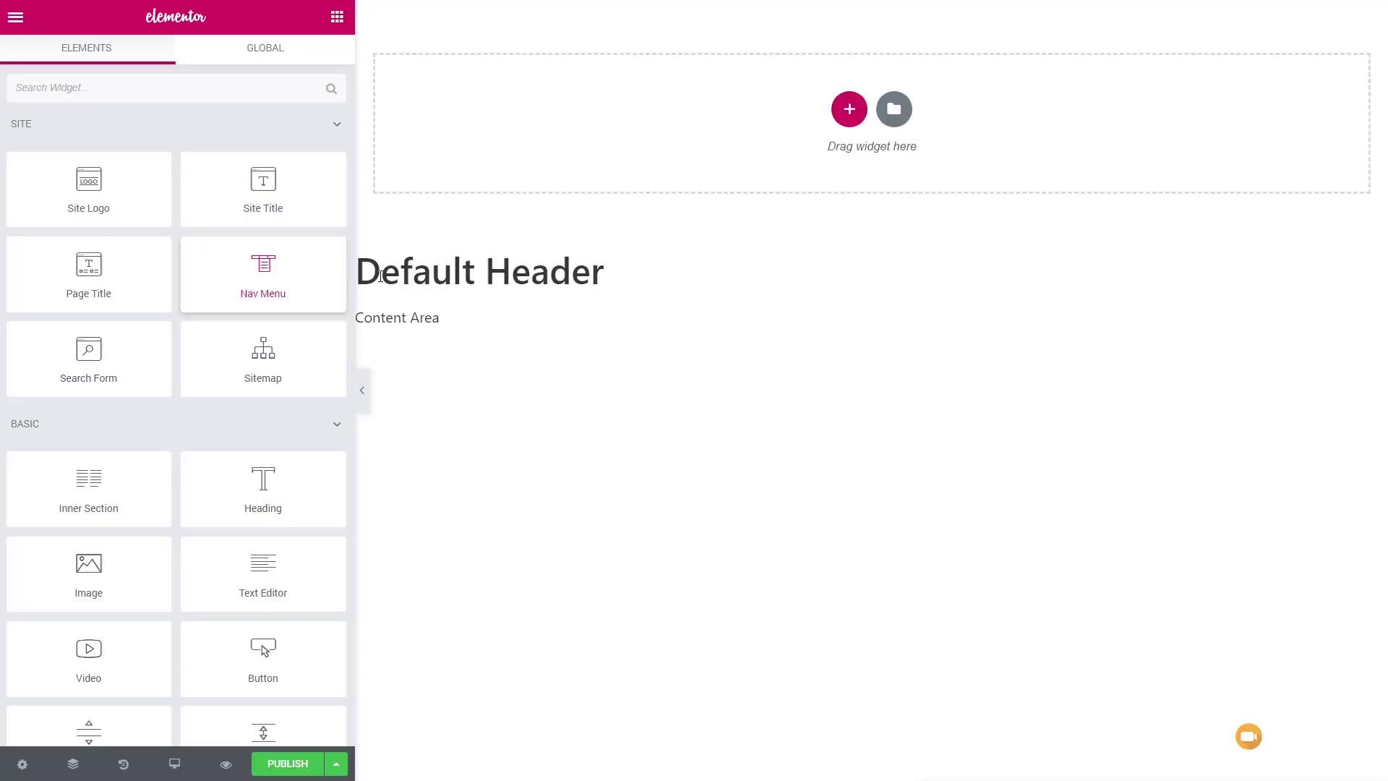
# Add a two-column section to the header and resize its first column to be clearly narrower than the second.
pyautogui.click(851, 115)
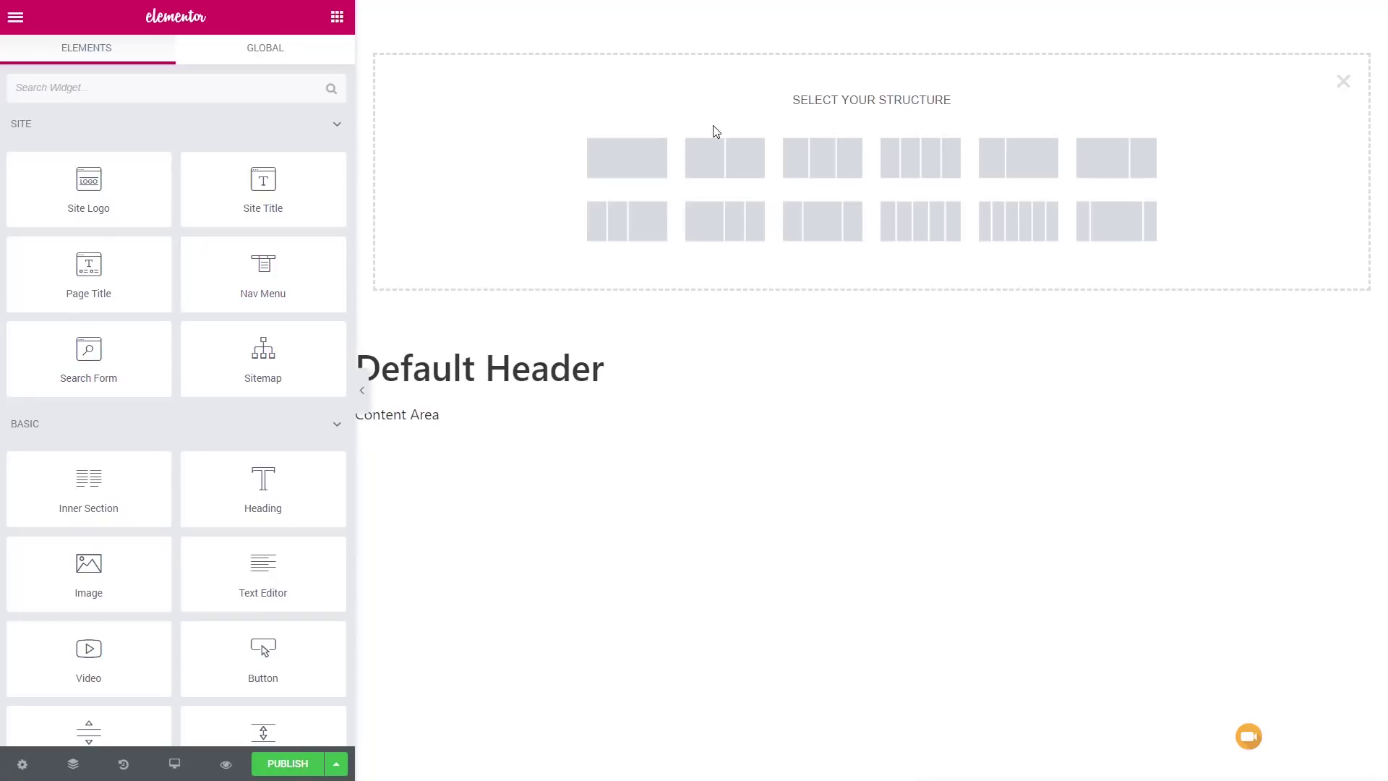
pyautogui.click(705, 169)
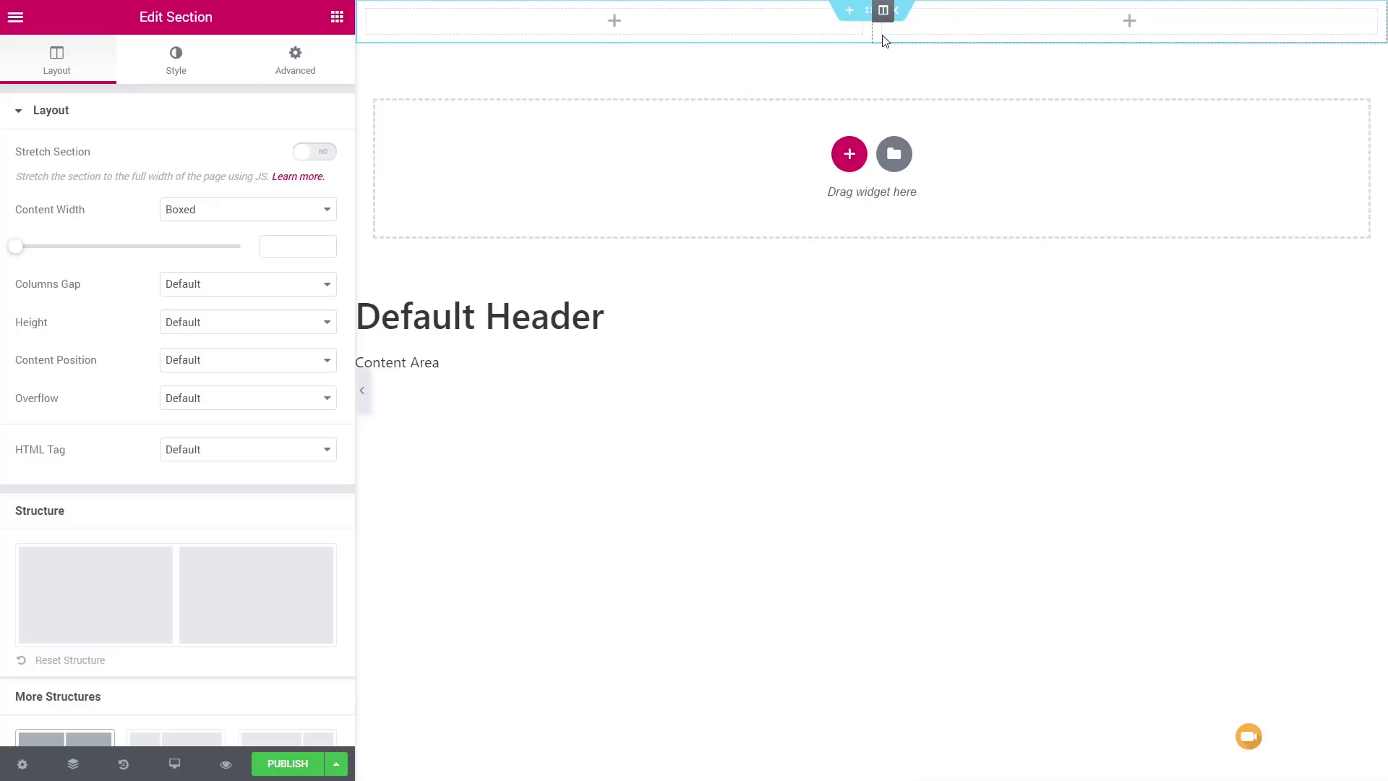
pyautogui.moveTo(872, 25); pyautogui.dragTo(666, 31)
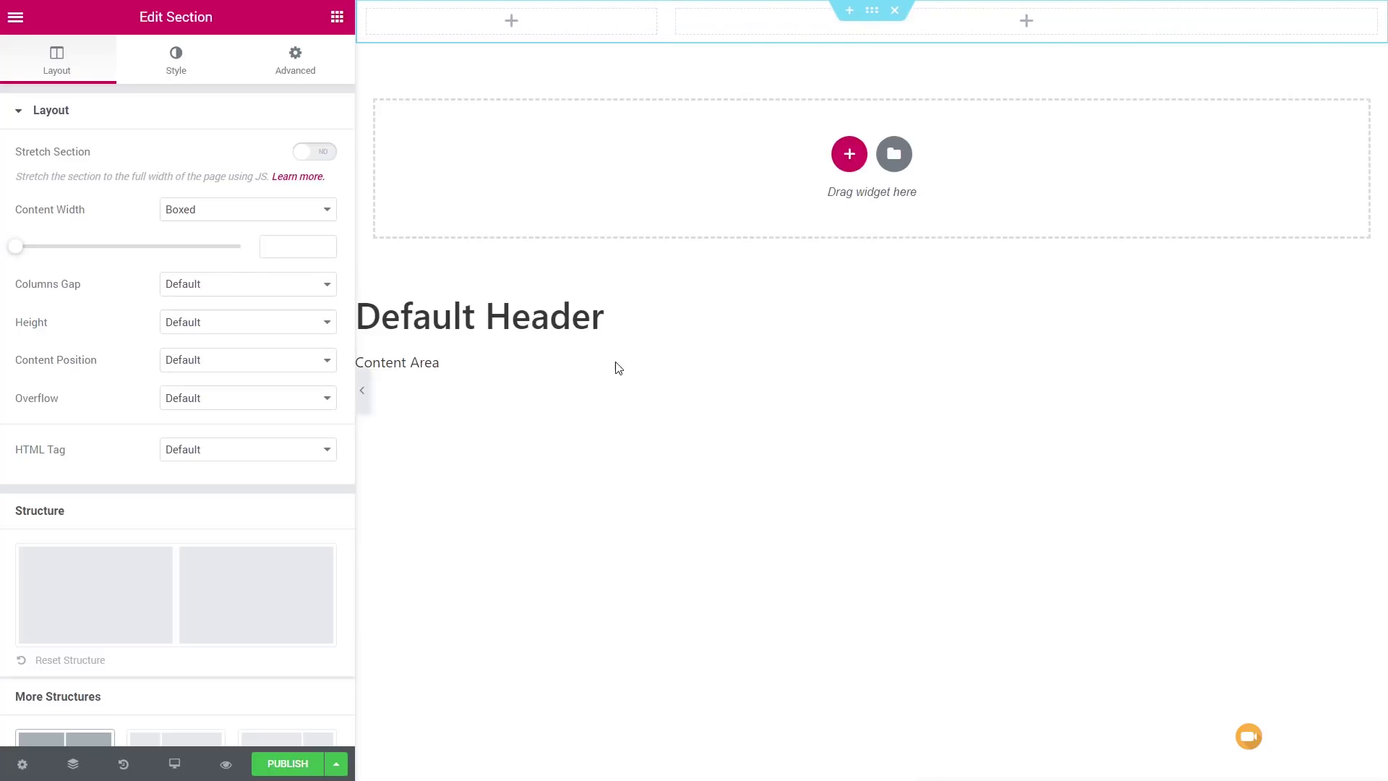
# Place a Site Logo widget in the narrow first column and a Nav Menu widget in the wide second column.
pyautogui.click(337, 17)
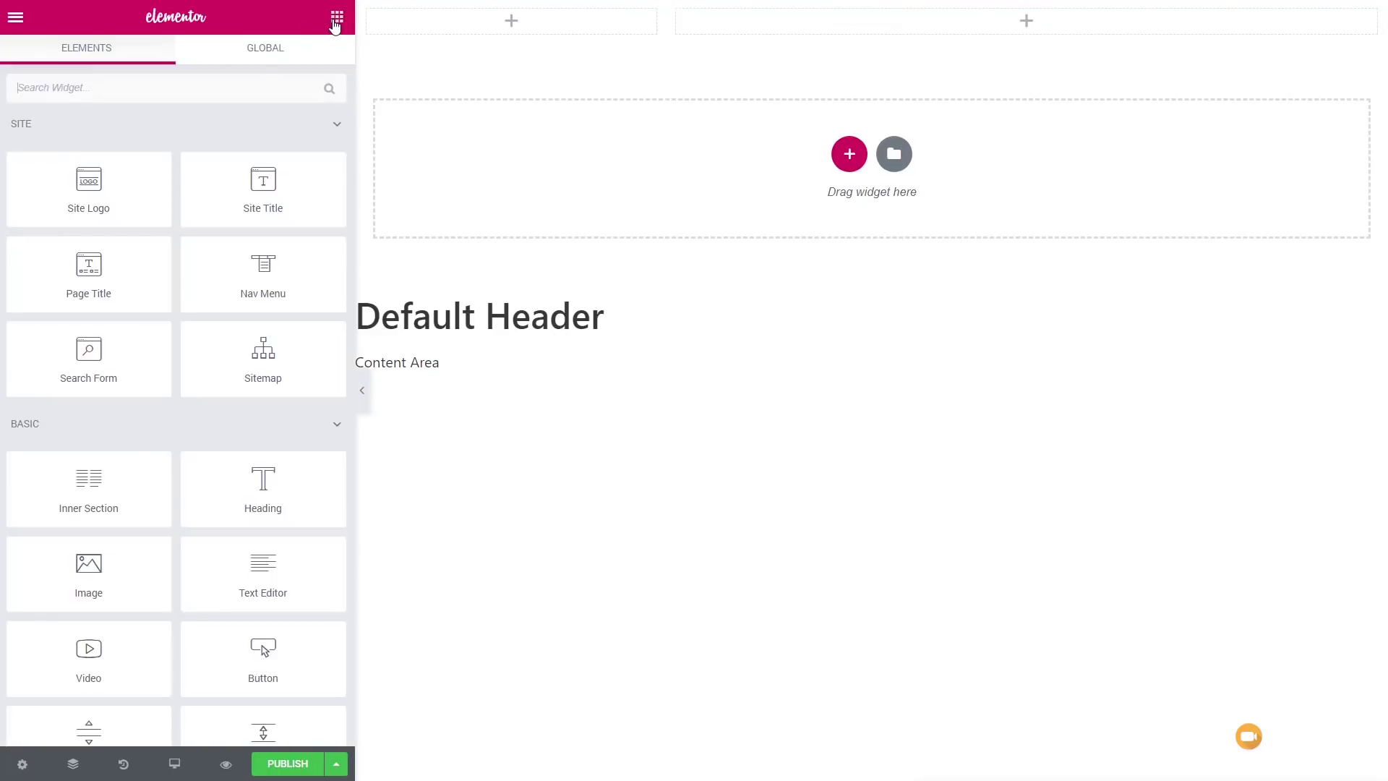
pyautogui.moveTo(94, 186); pyautogui.dragTo(482, 33)
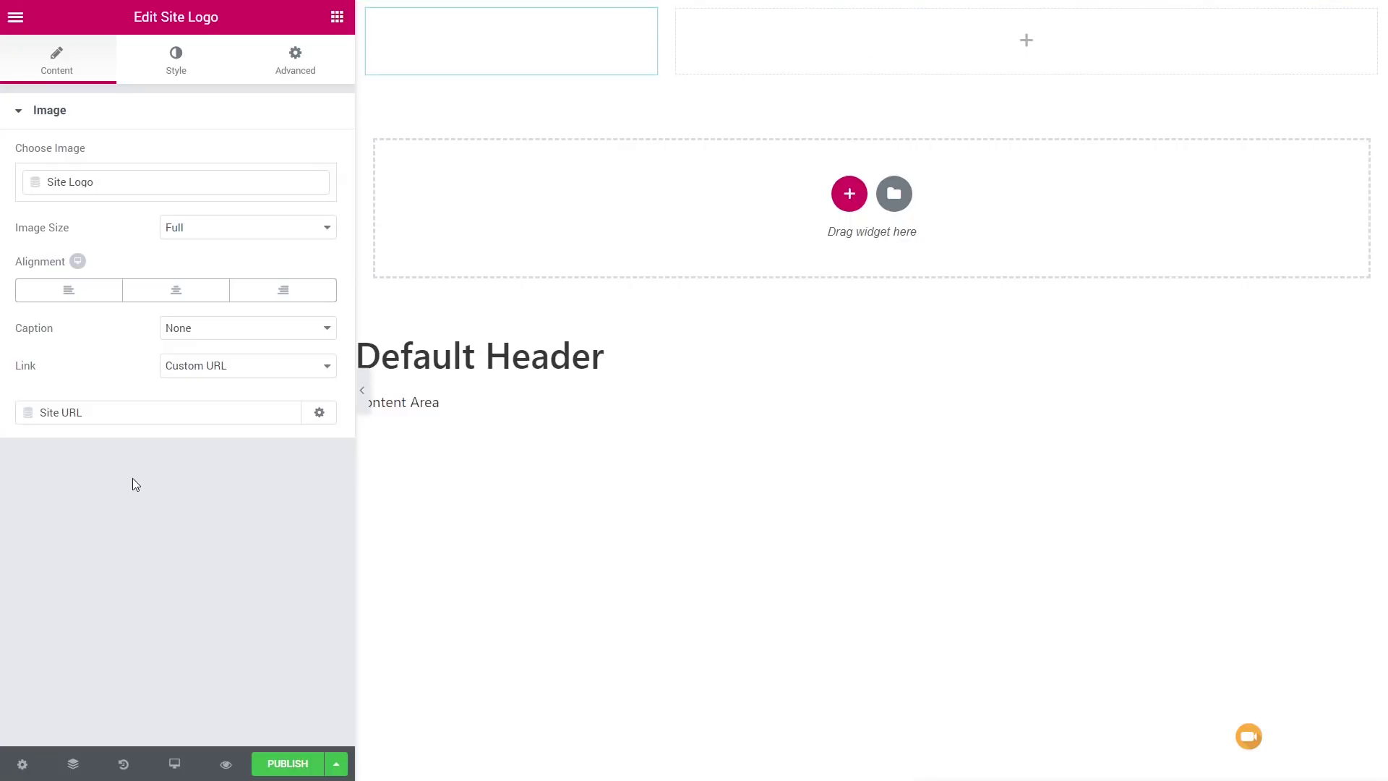
pyautogui.click(337, 19)
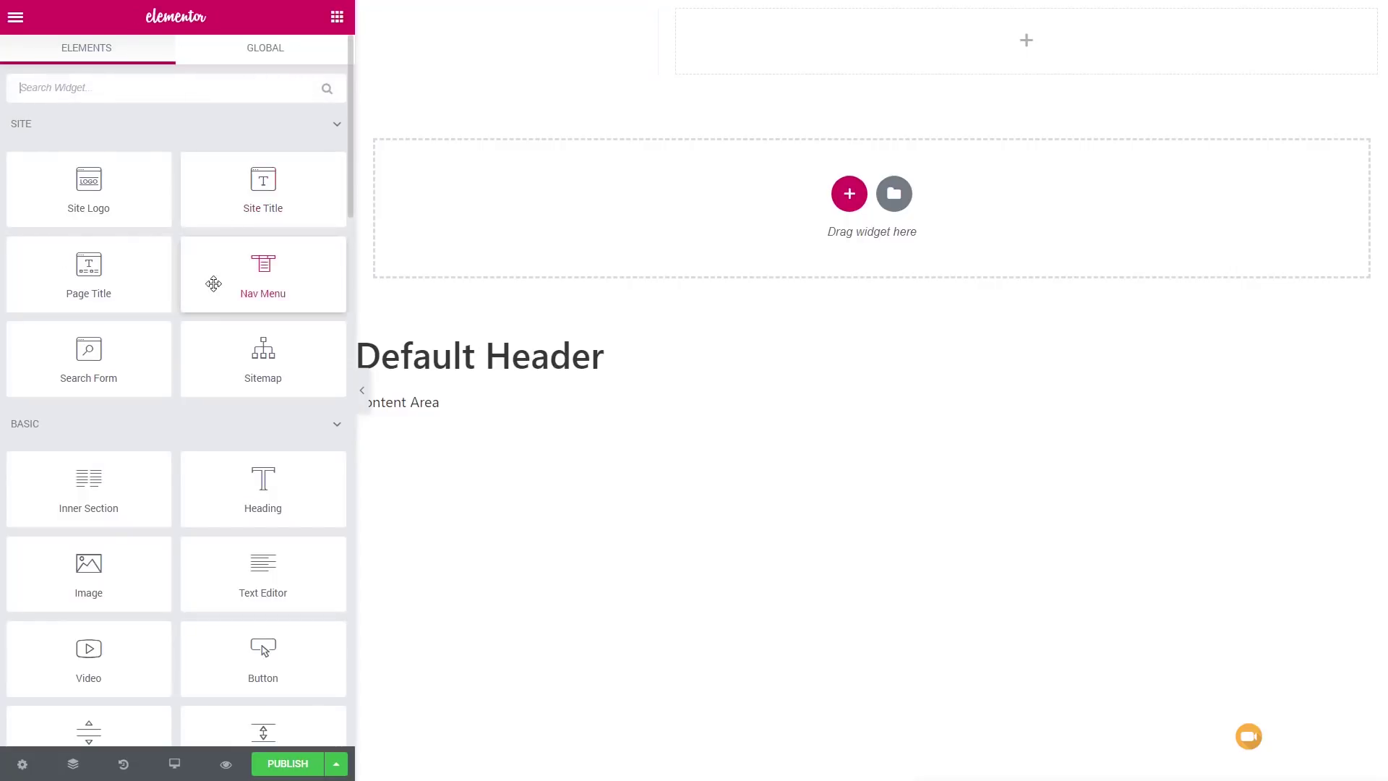
pyautogui.moveTo(249, 280); pyautogui.dragTo(892, 48)
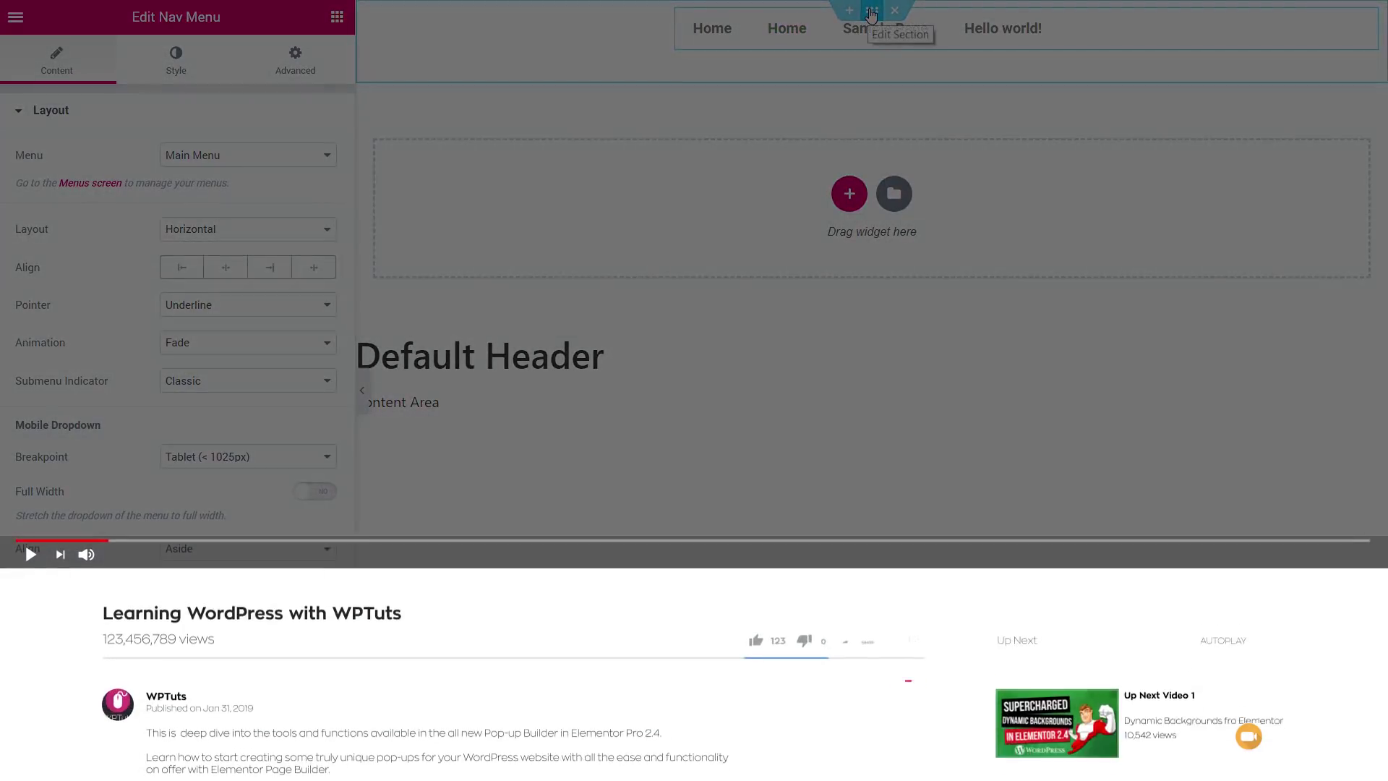
# Give the header section a classic background colour of black at roughly half opacity.
pyautogui.click(872, 13)
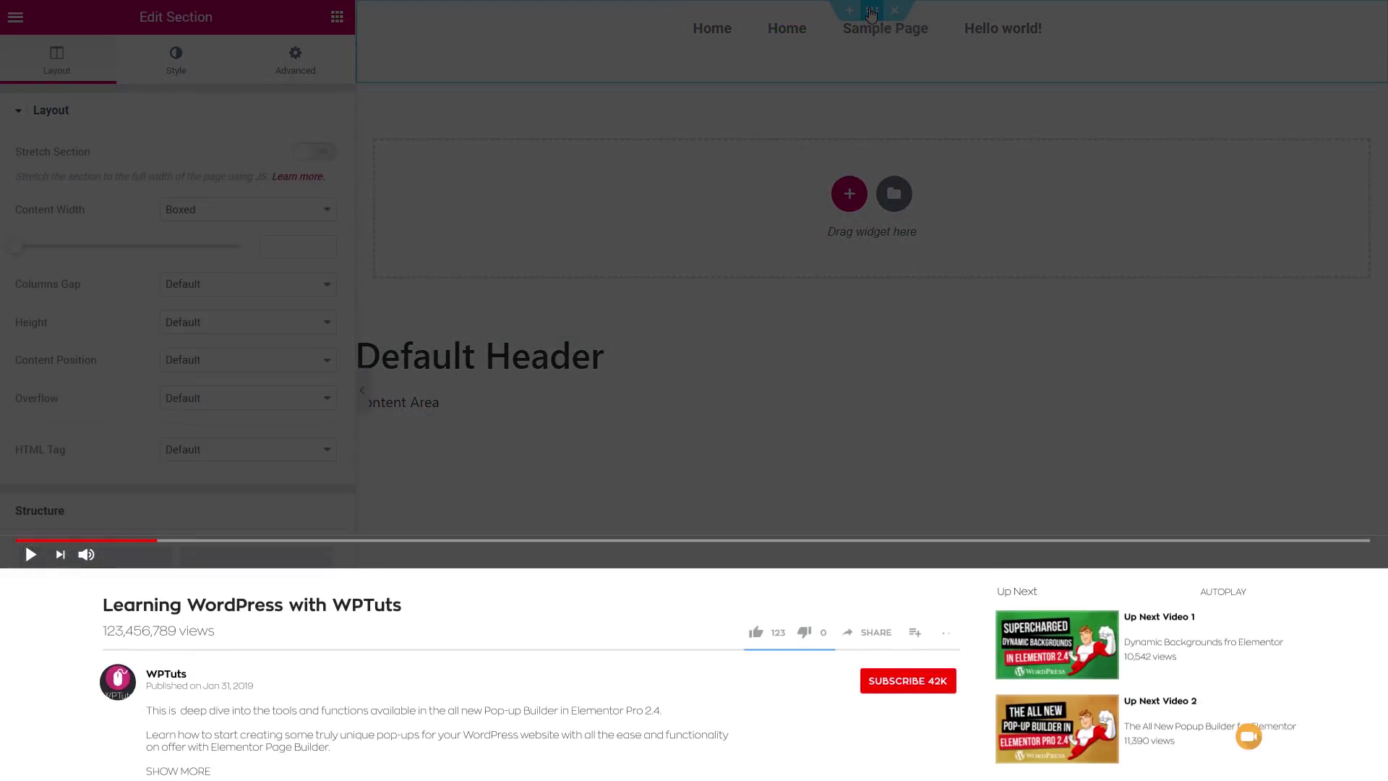
pyautogui.click(171, 61)
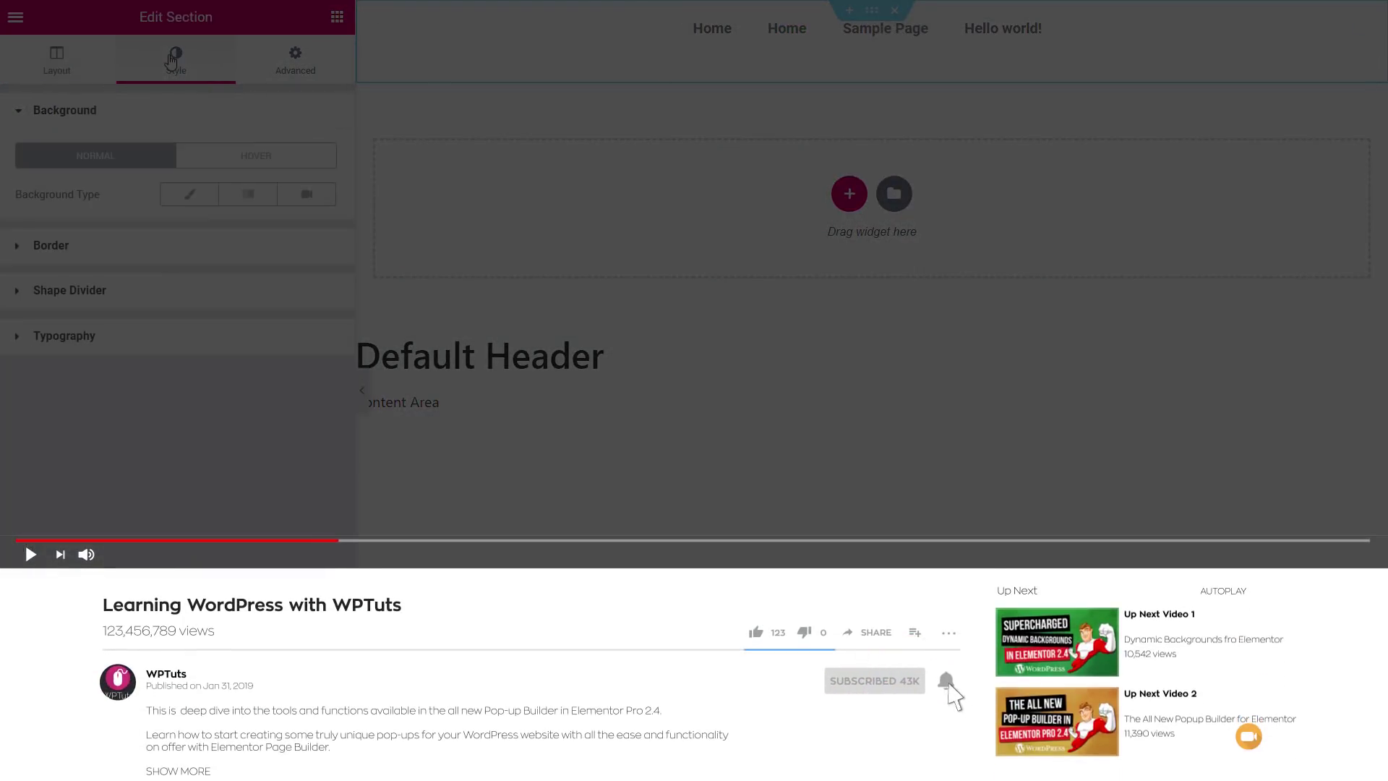
pyautogui.click(192, 193)
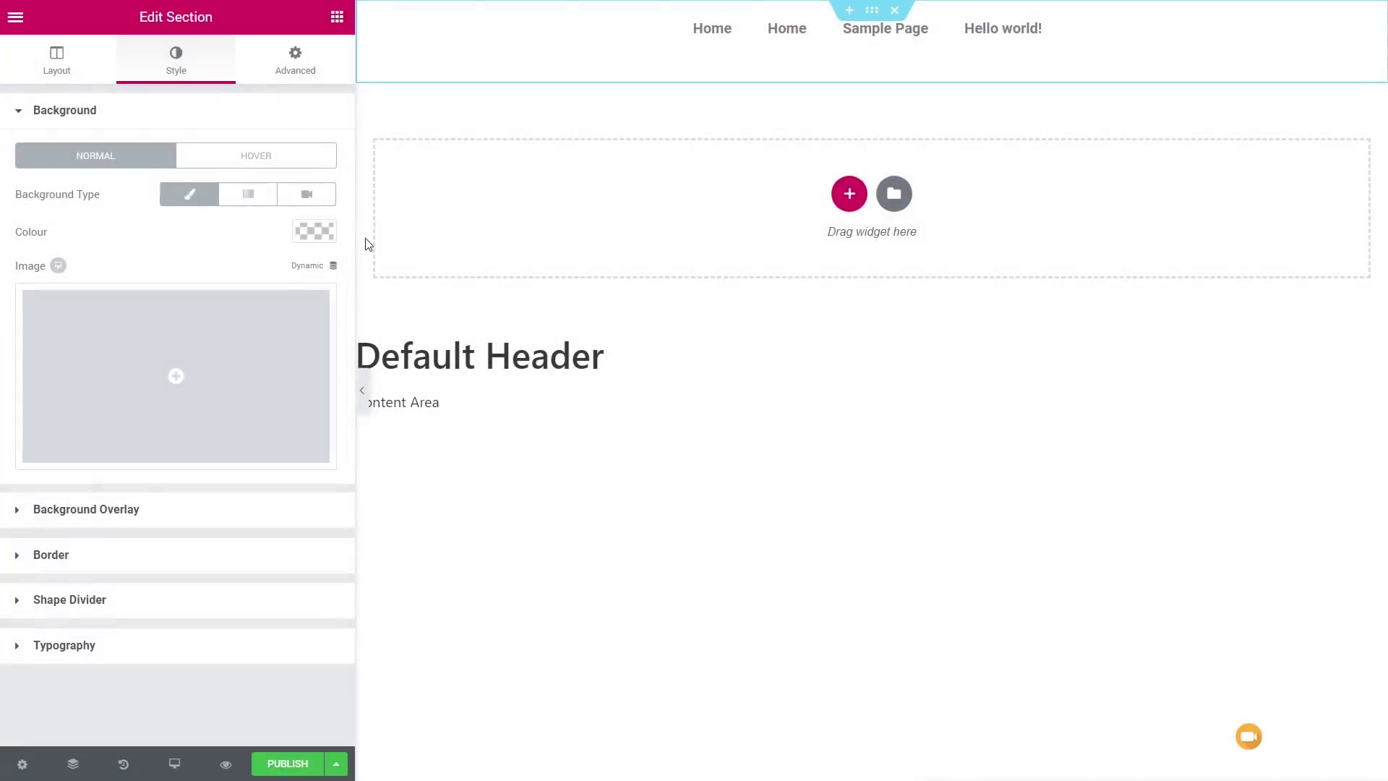
pyautogui.click(315, 231)
pyautogui.moveTo(323, 262); pyautogui.dragTo(326, 355)
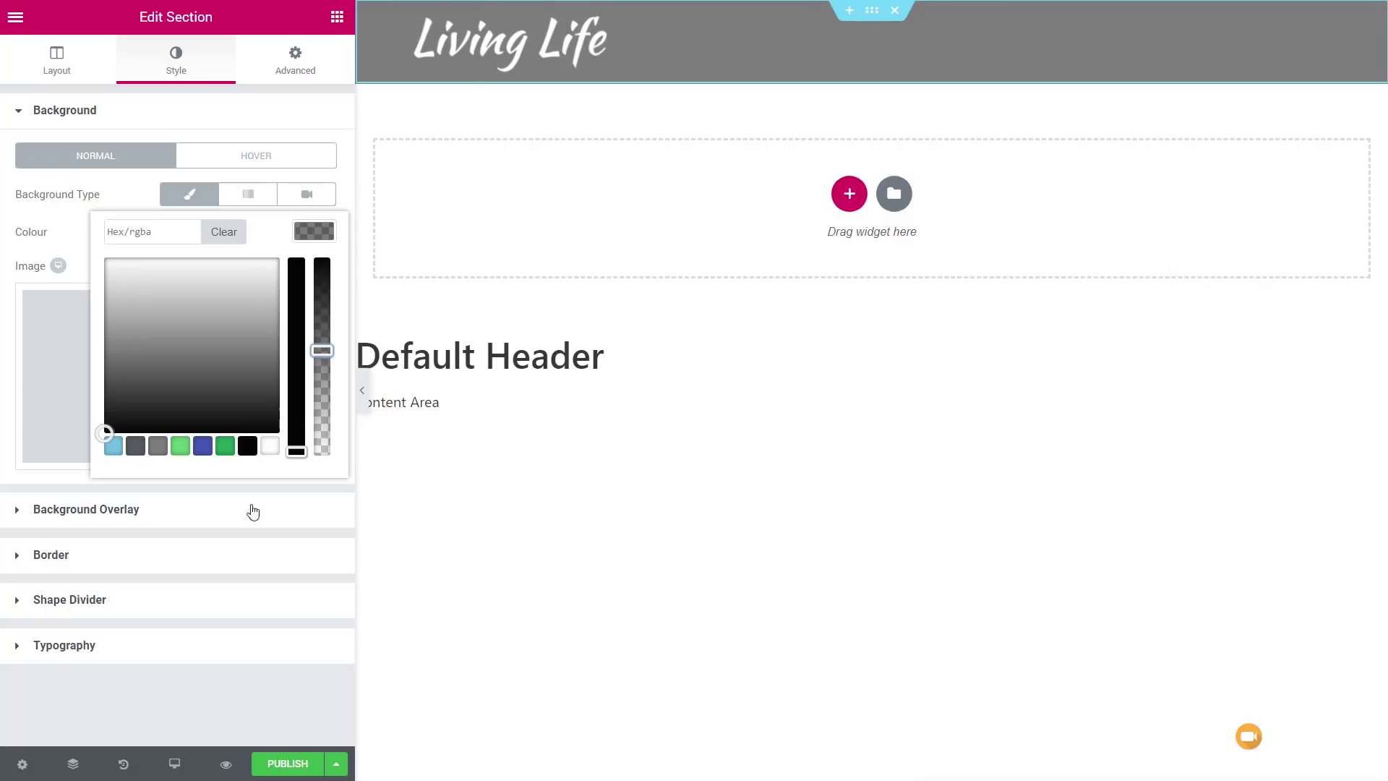
pyautogui.click(186, 721)
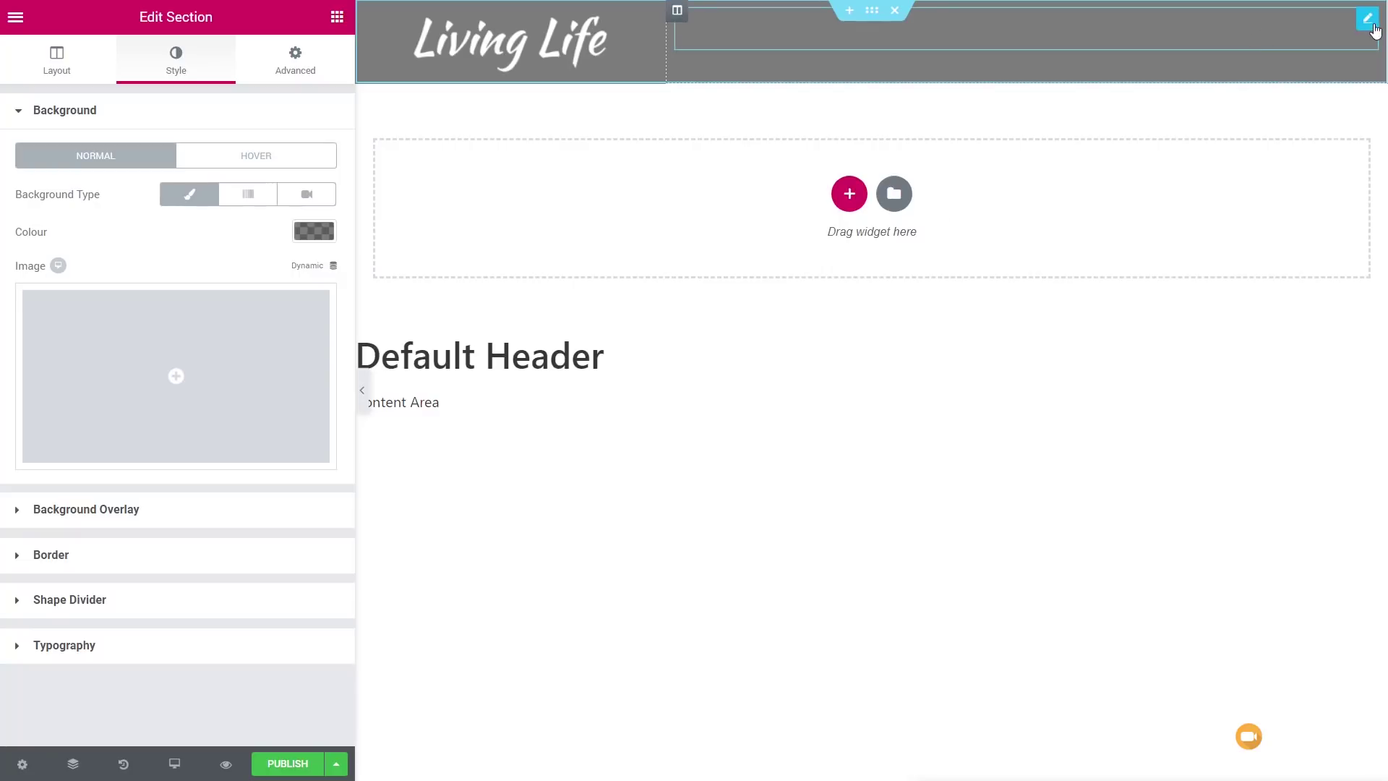
# Set the Nav Menu's normal text colour to white (#ffffff) and align the menu items to the right.
pyautogui.click(1371, 24)
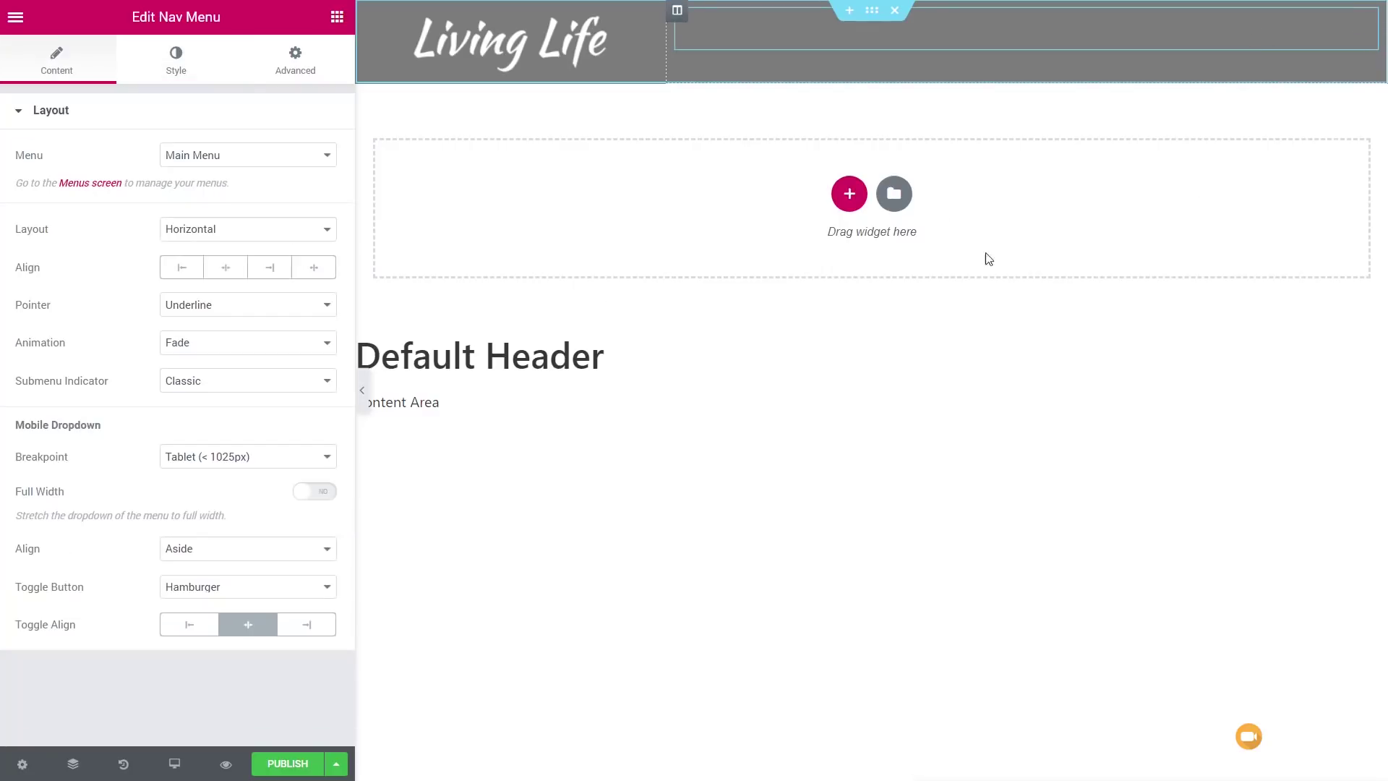
pyautogui.click(165, 58)
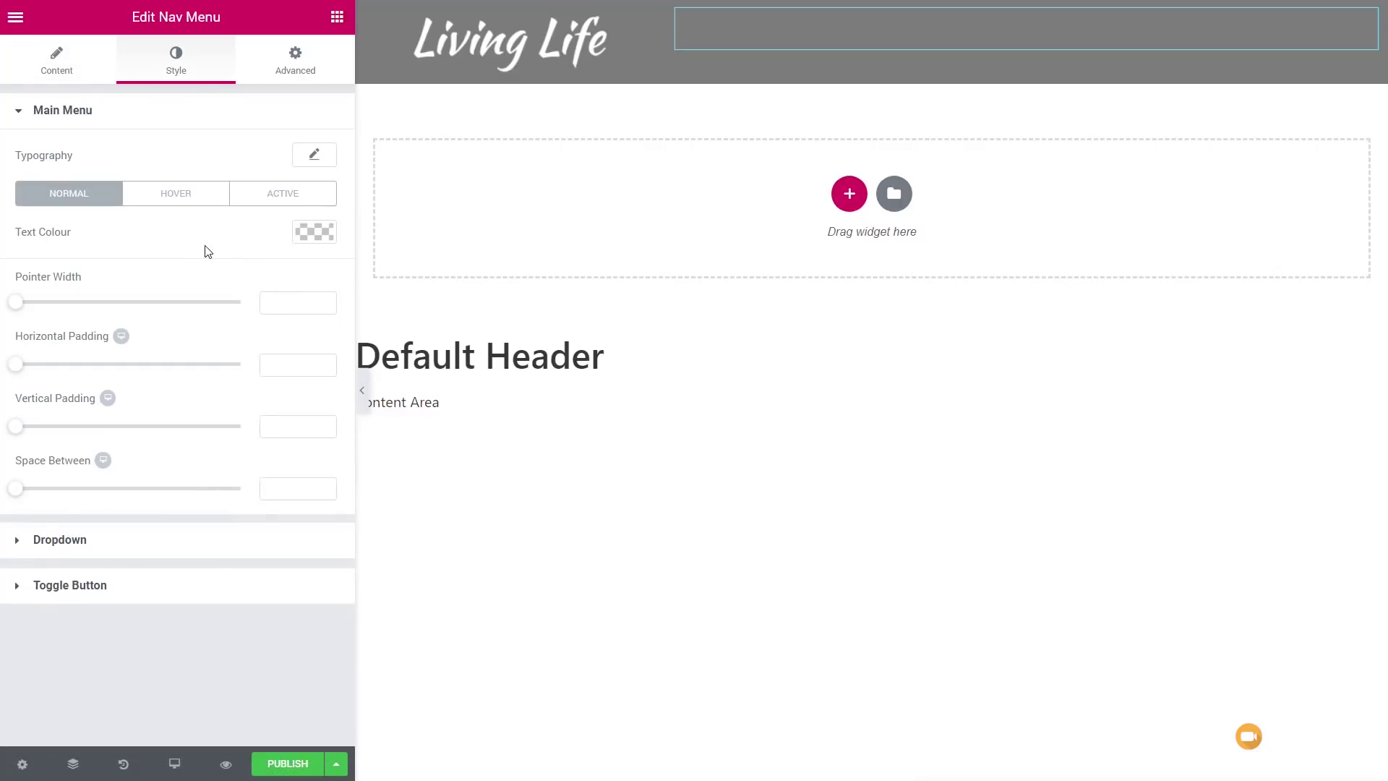
pyautogui.click(314, 232)
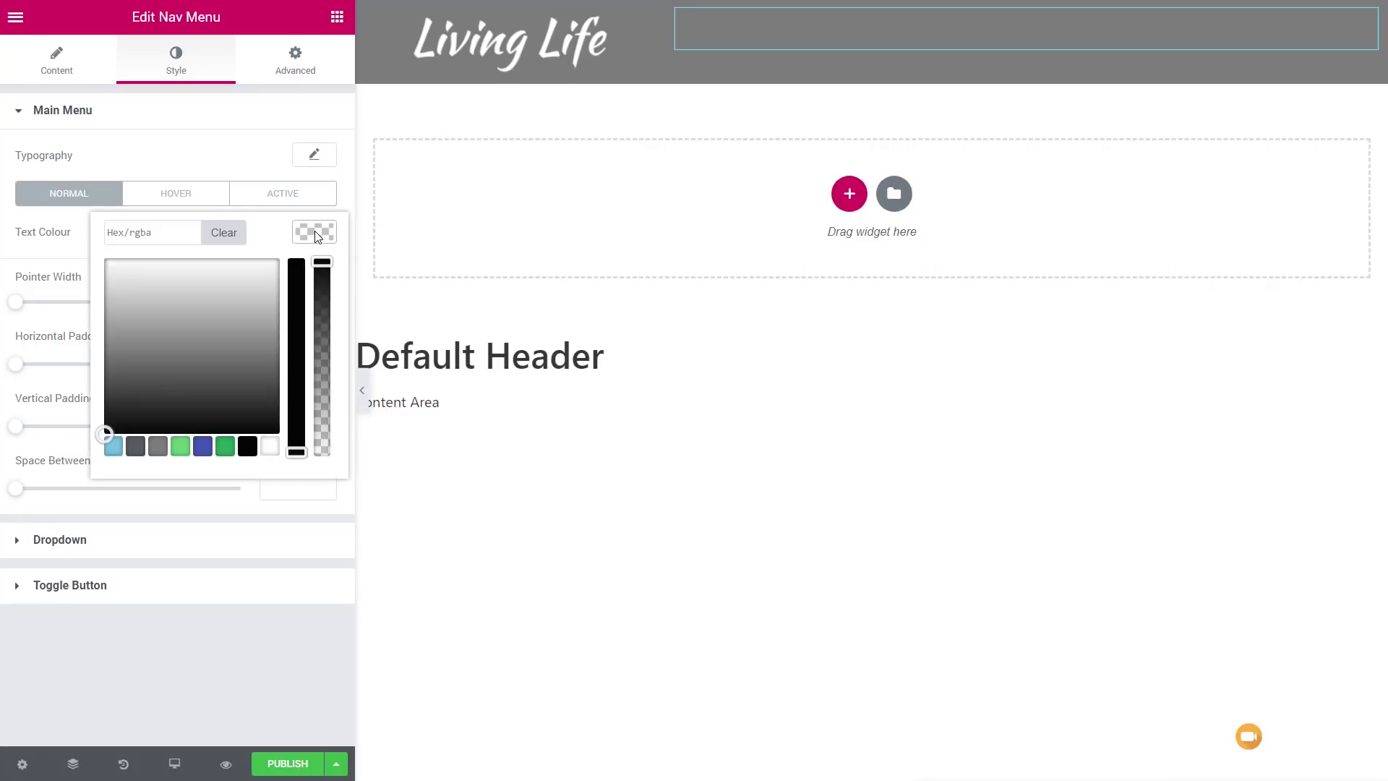
pyautogui.click(269, 447)
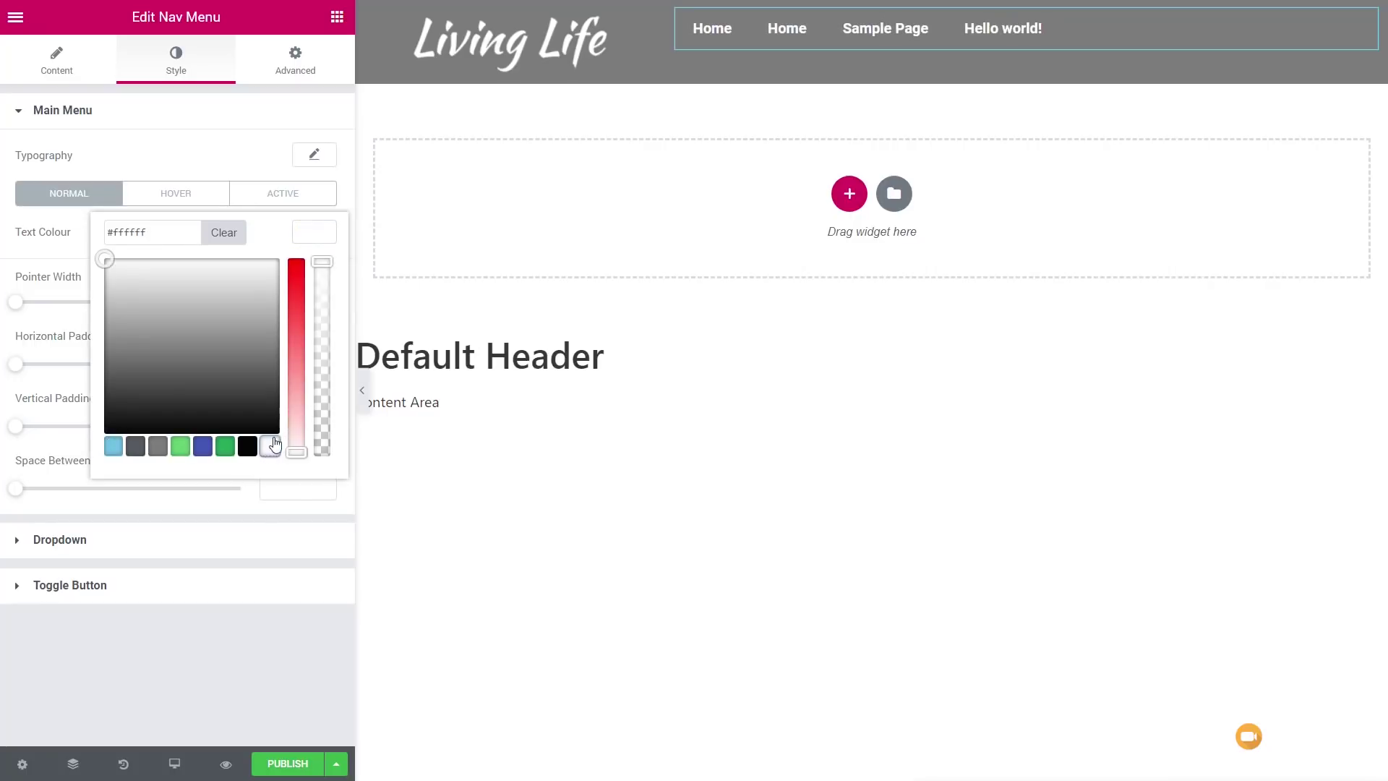
pyautogui.click(324, 244)
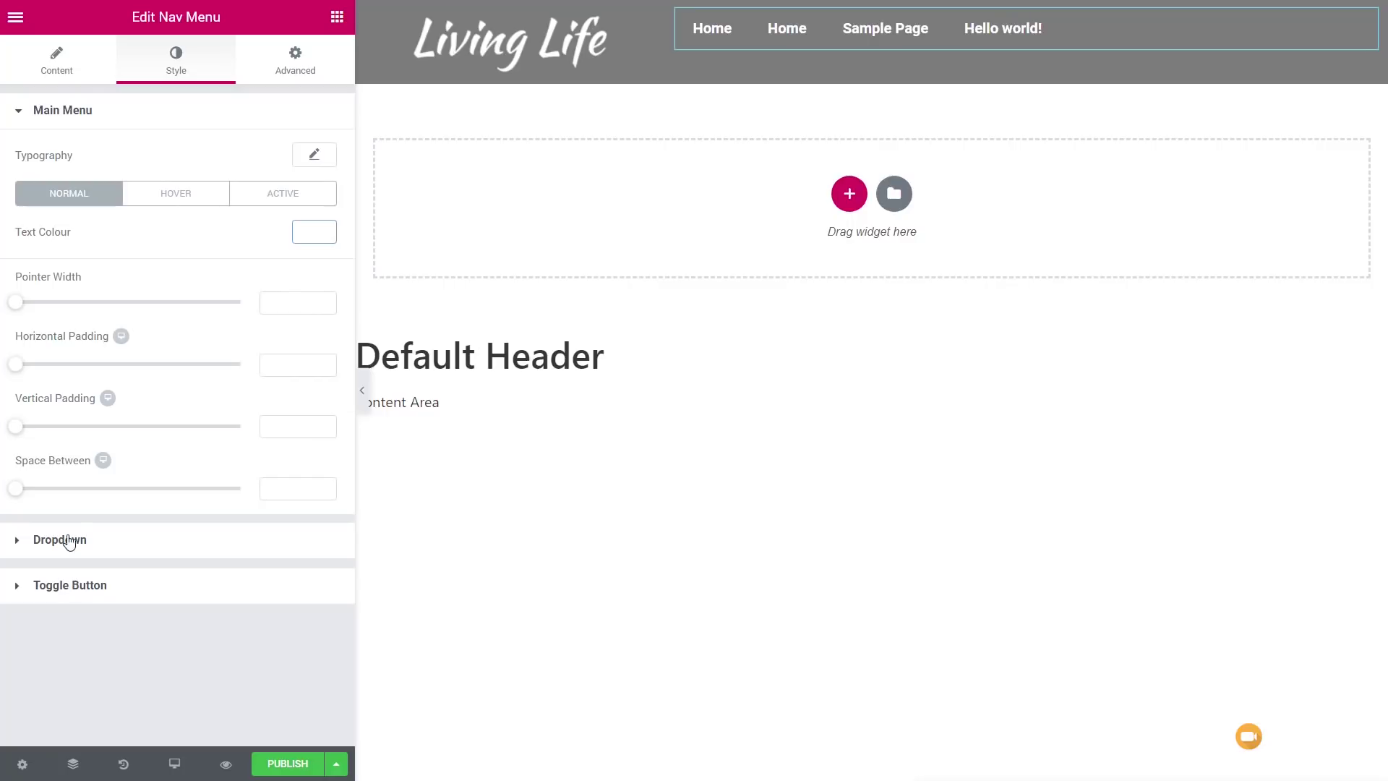
pyautogui.click(58, 66)
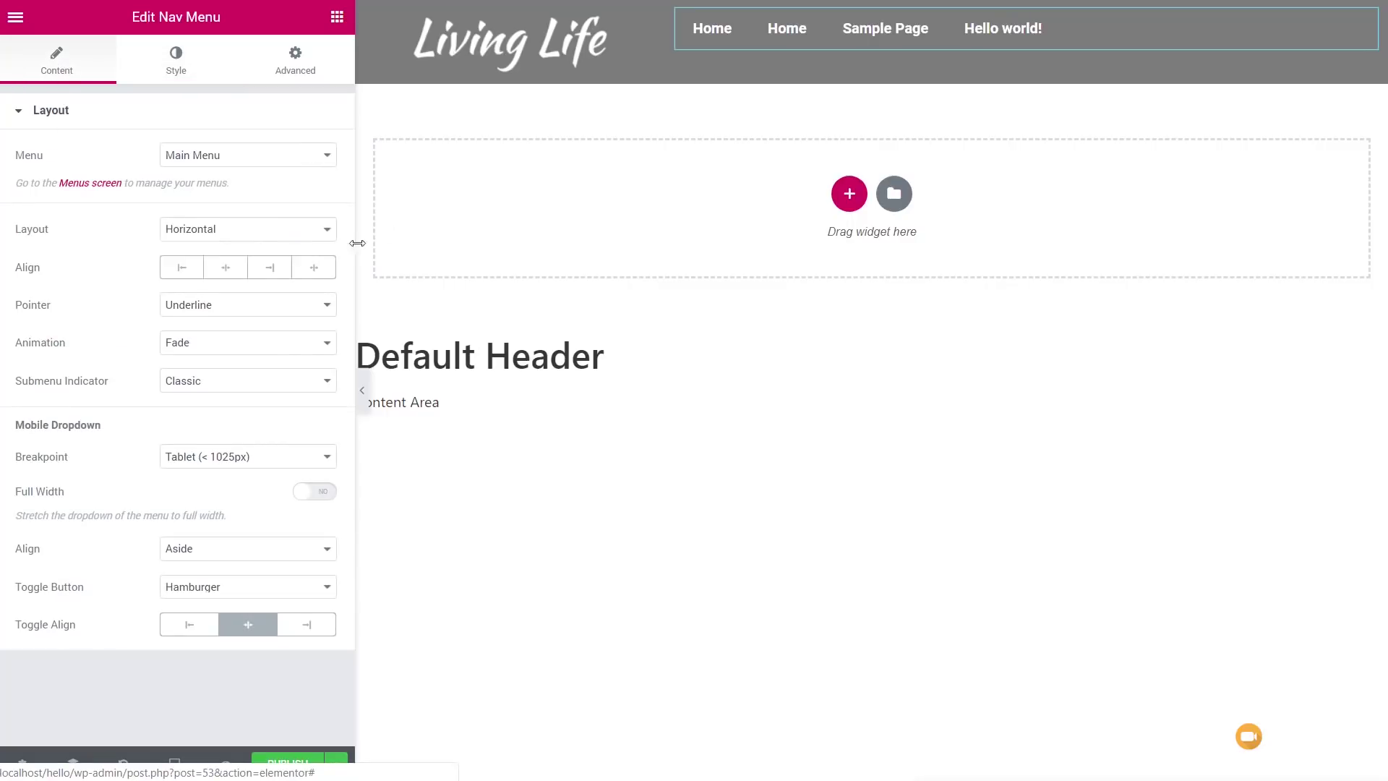
pyautogui.click(271, 274)
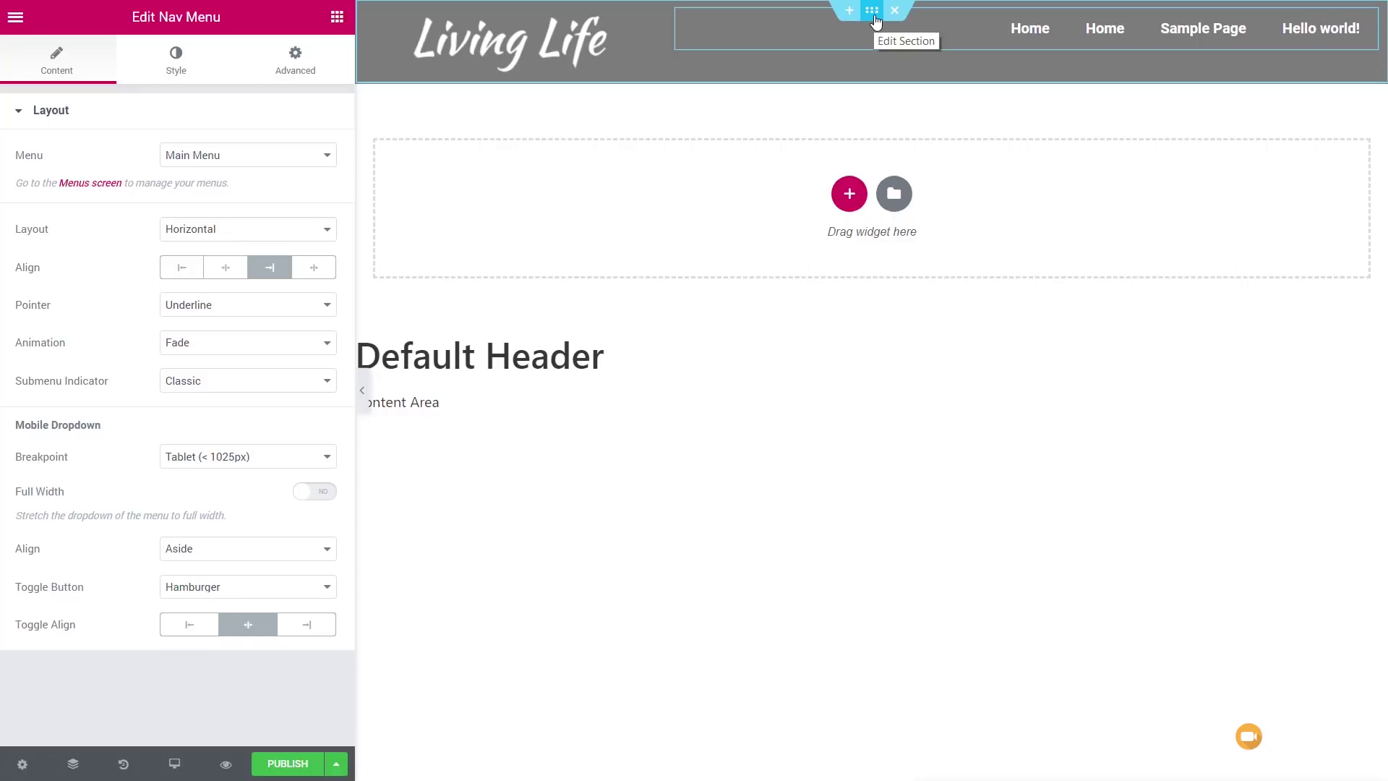
# Set the header section's Content Position to Middle.
pyautogui.click(873, 13)
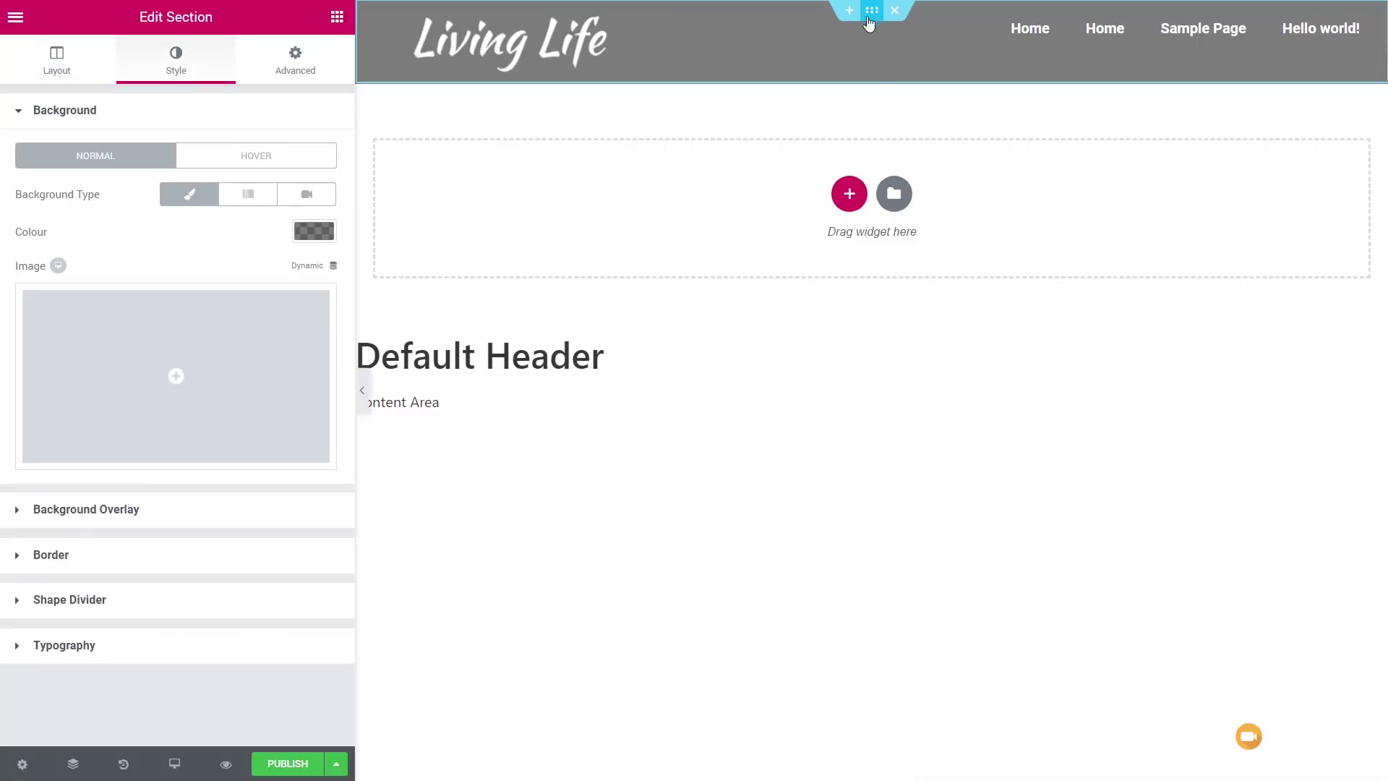
pyautogui.click(48, 72)
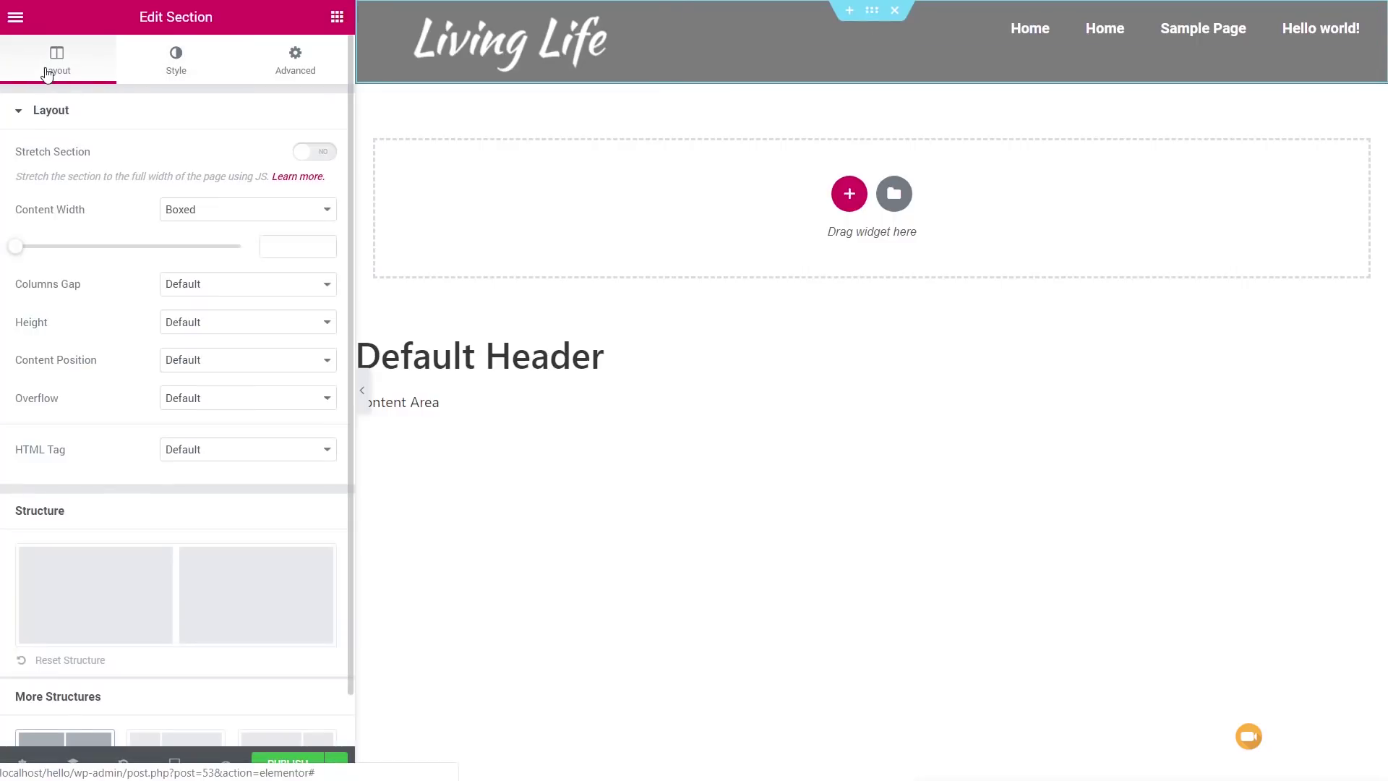
pyautogui.click(204, 361)
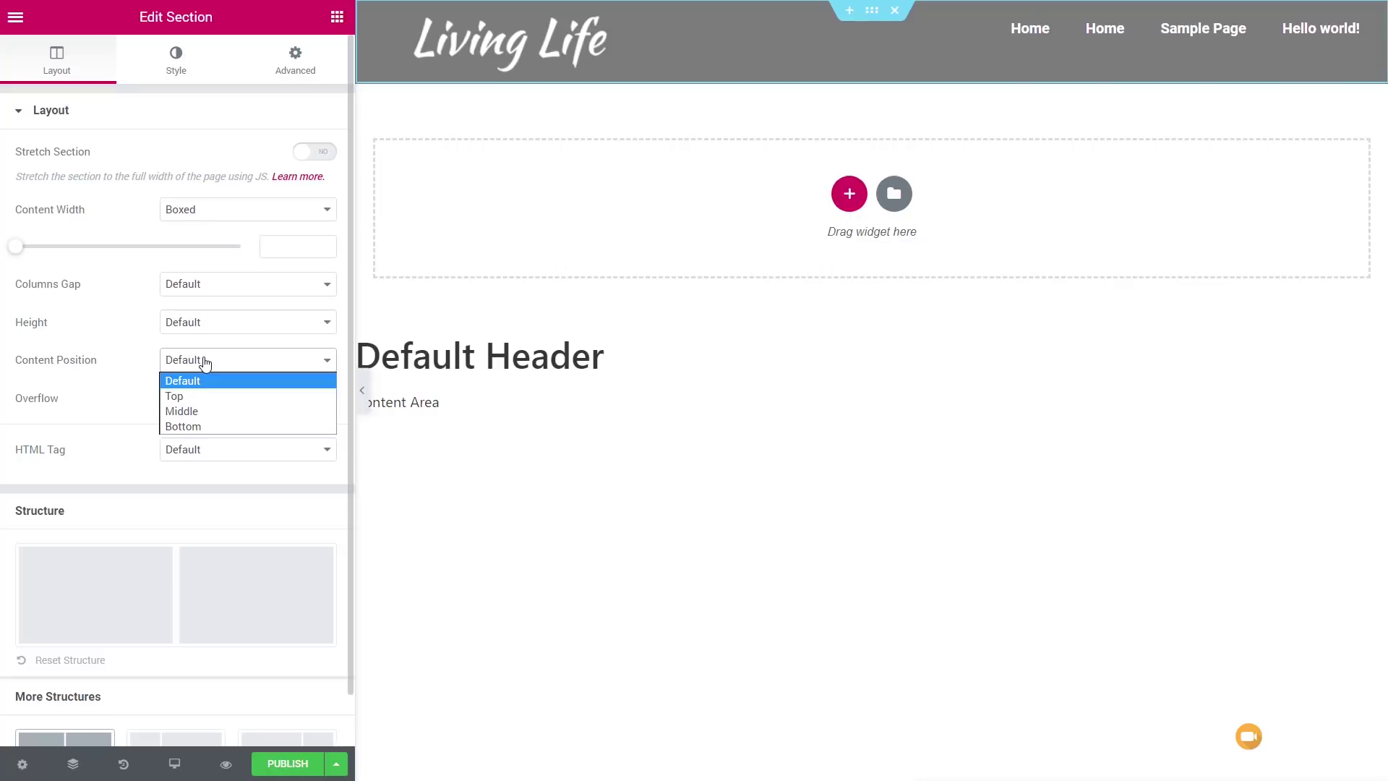
pyautogui.click(203, 411)
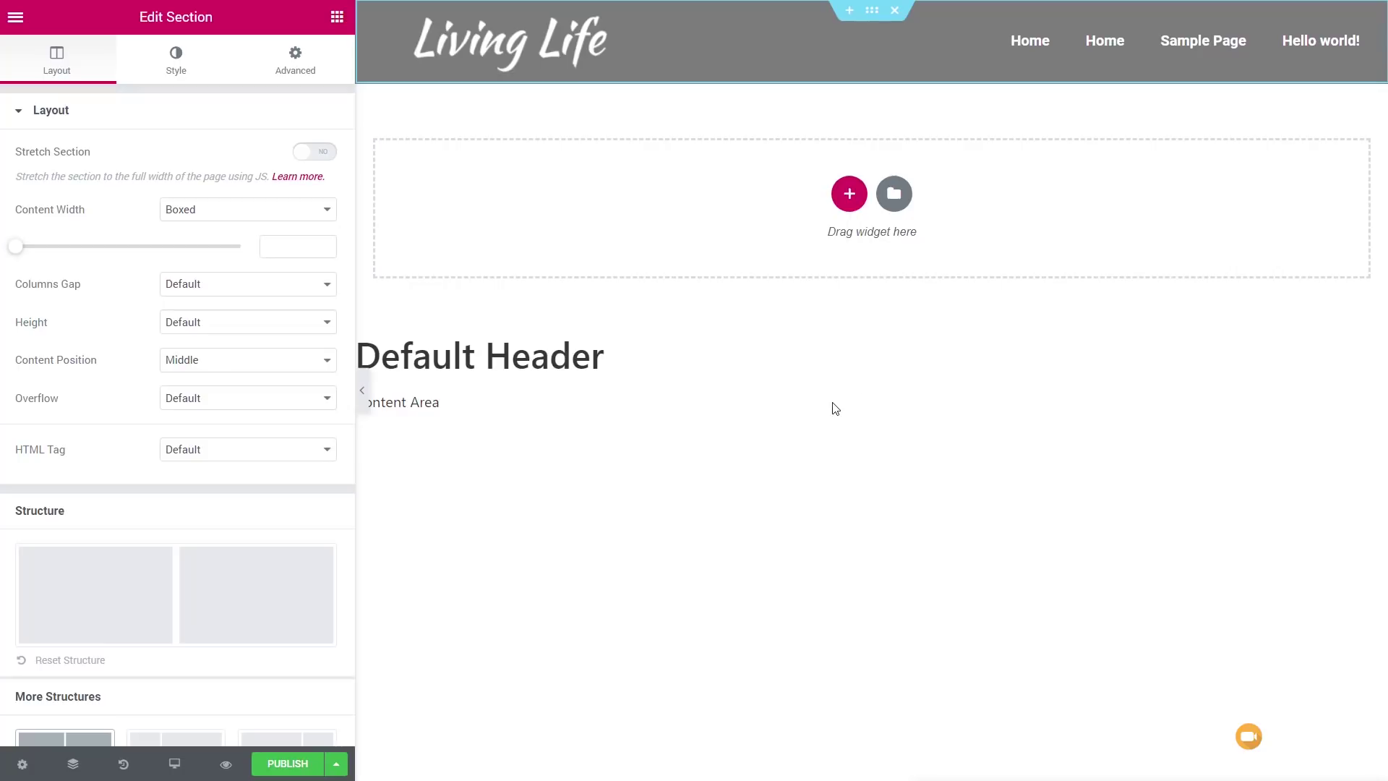
# Publish the header template with an Include condition for the Entire Site, and check the header while scrolling the live page.
pyautogui.click(284, 764)
pyautogui.click(685, 456)
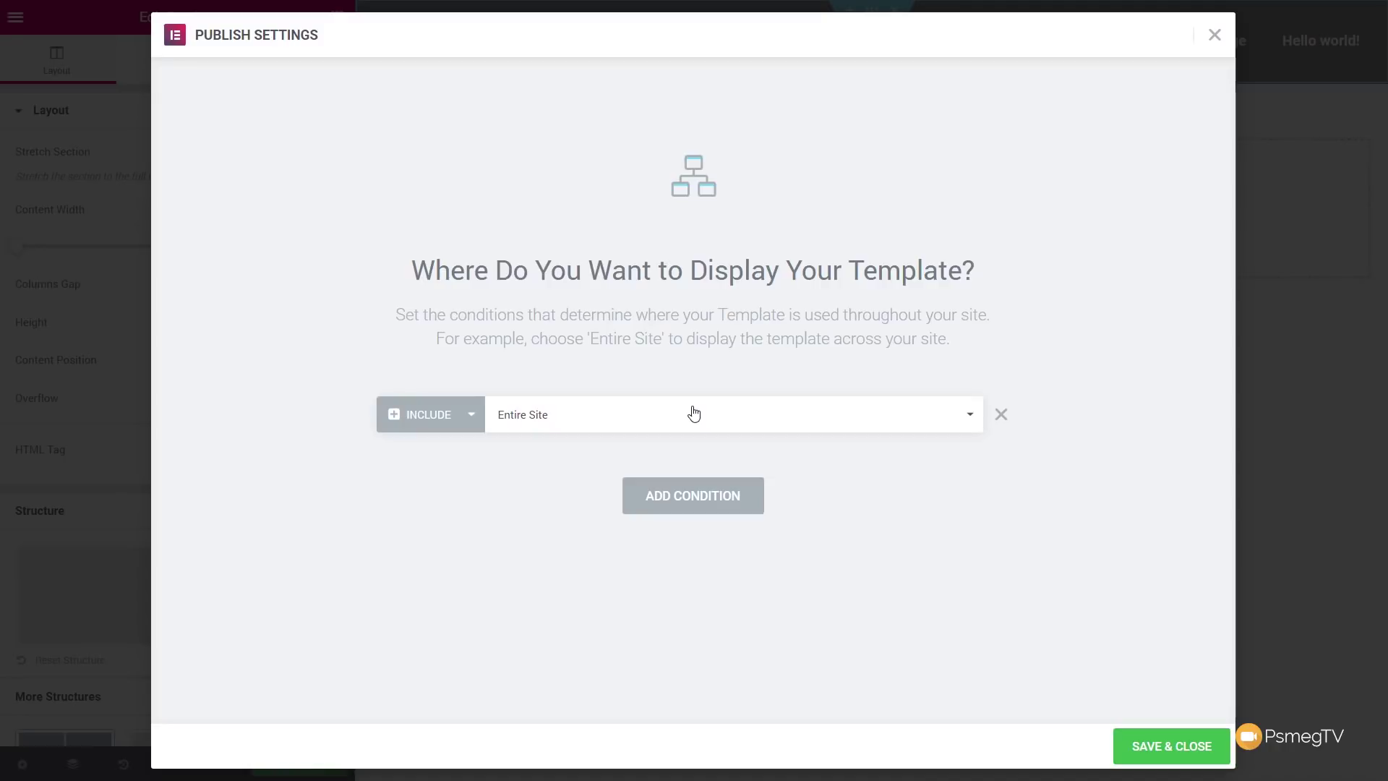
pyautogui.click(1150, 745)
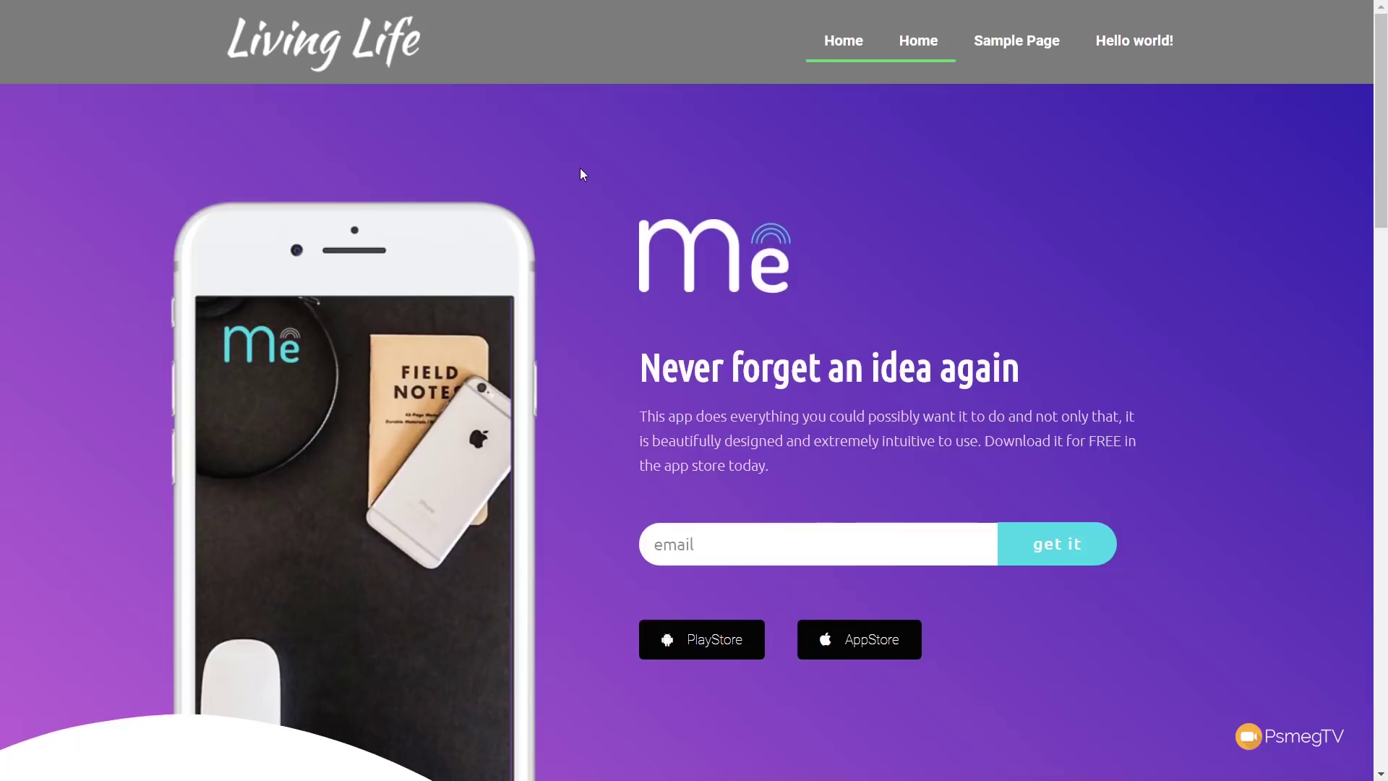
pyautogui.scroll(-3, 580, 170)
pyautogui.scroll(3, 580, 169)
pyautogui.scroll(-3, 580, 169)
pyautogui.scroll(3, 580, 169)
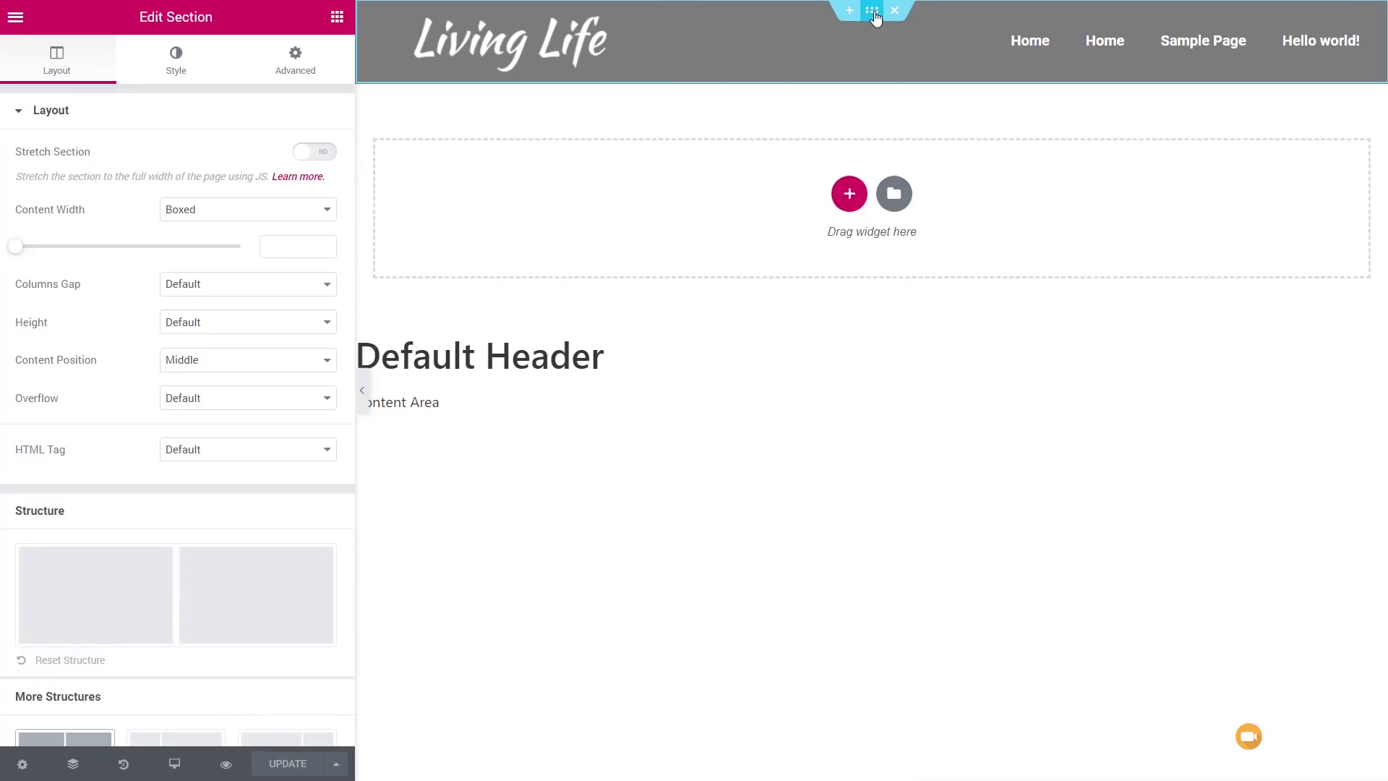
# Set the header section's Sticky motion effect to Top.
pyautogui.click(312, 67)
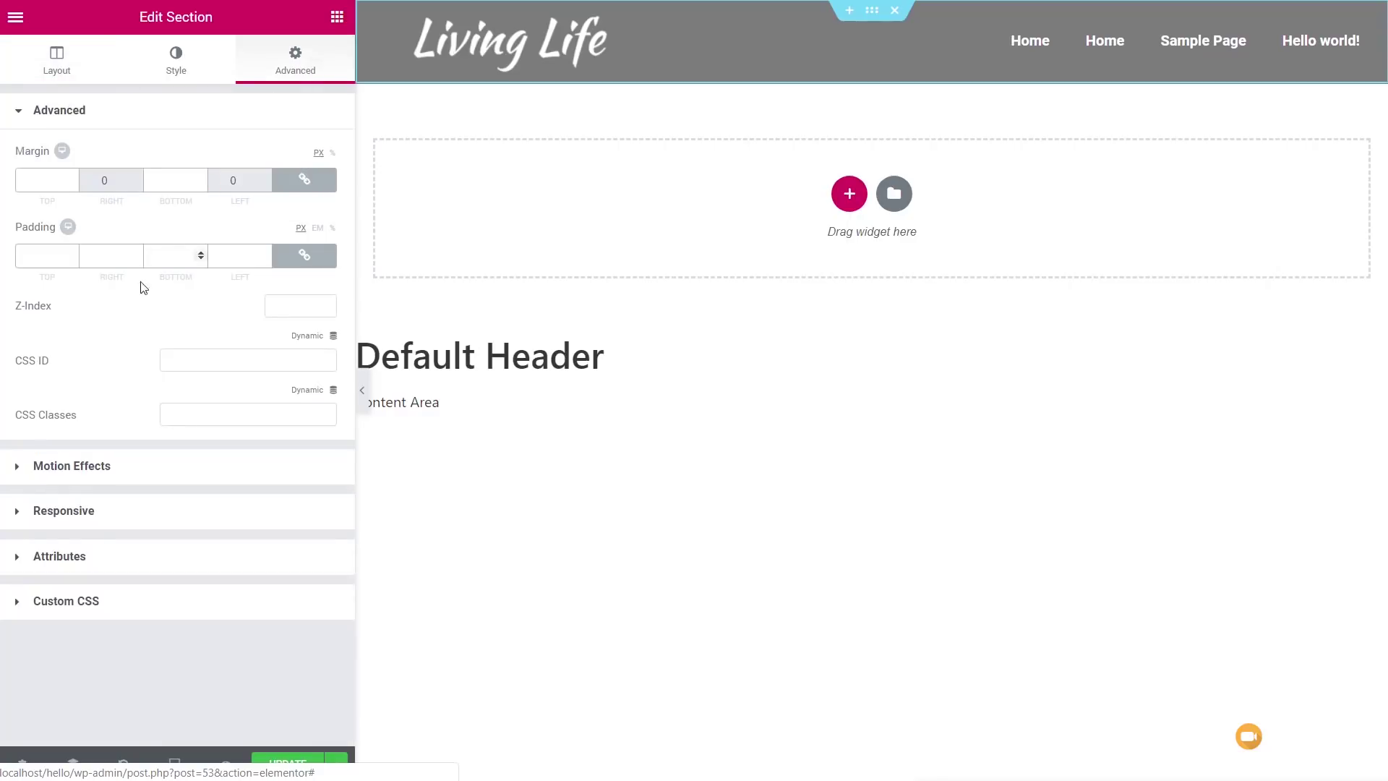
pyautogui.click(103, 472)
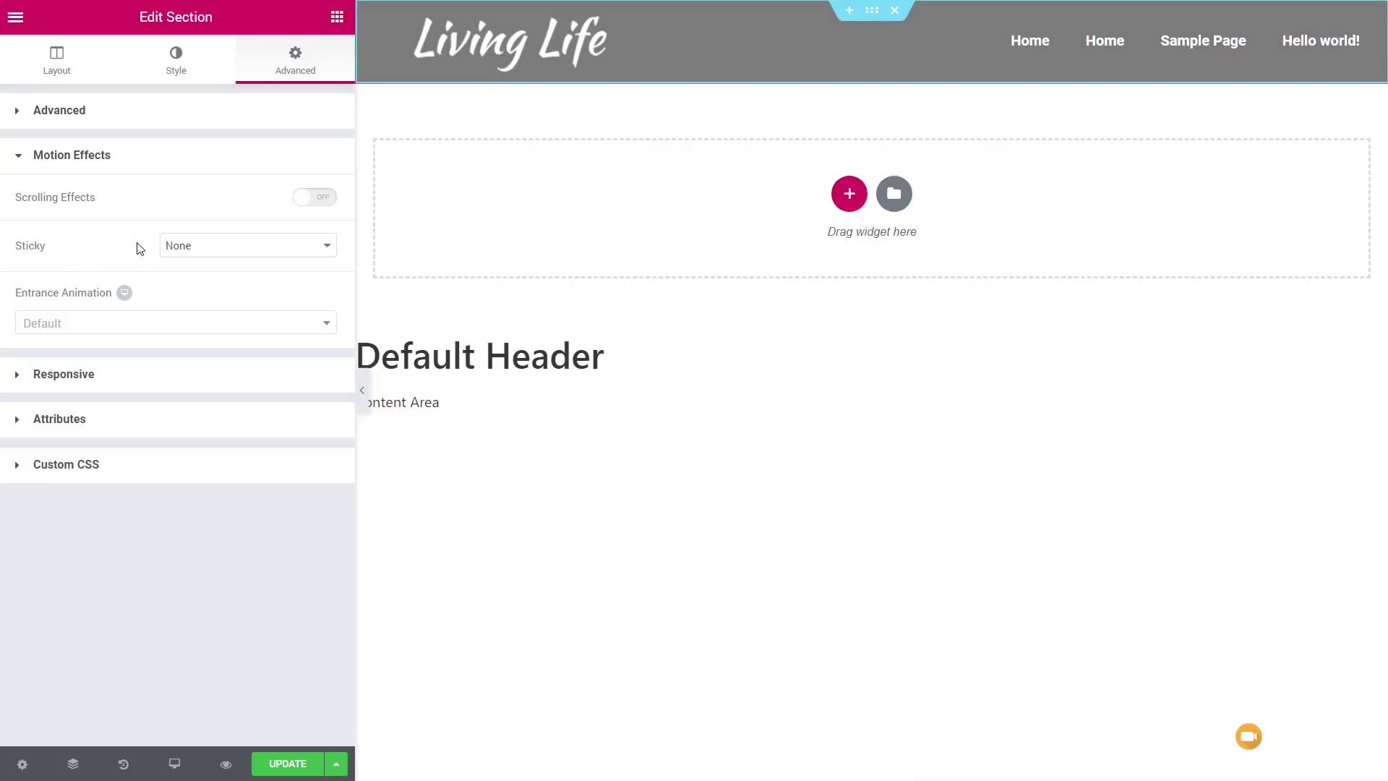
pyautogui.click(186, 247)
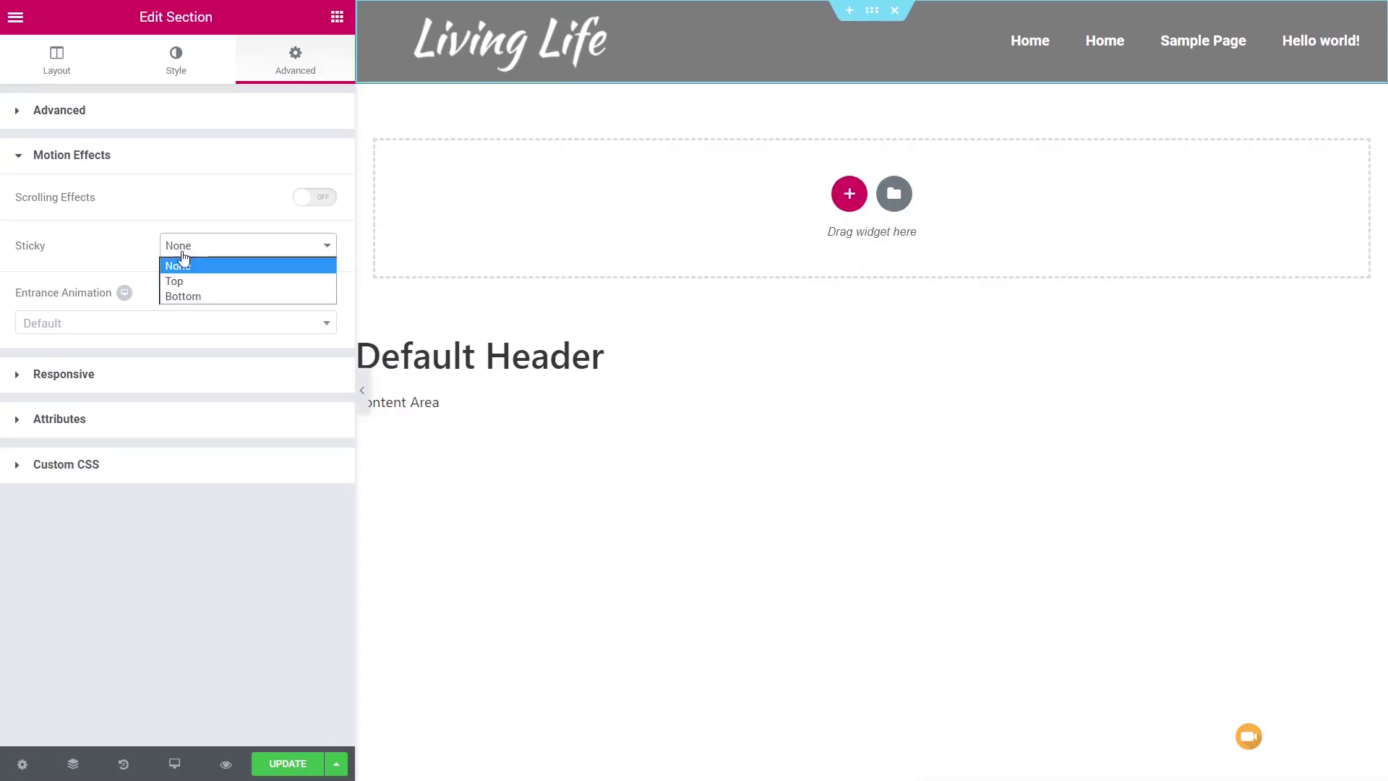
pyautogui.click(185, 281)
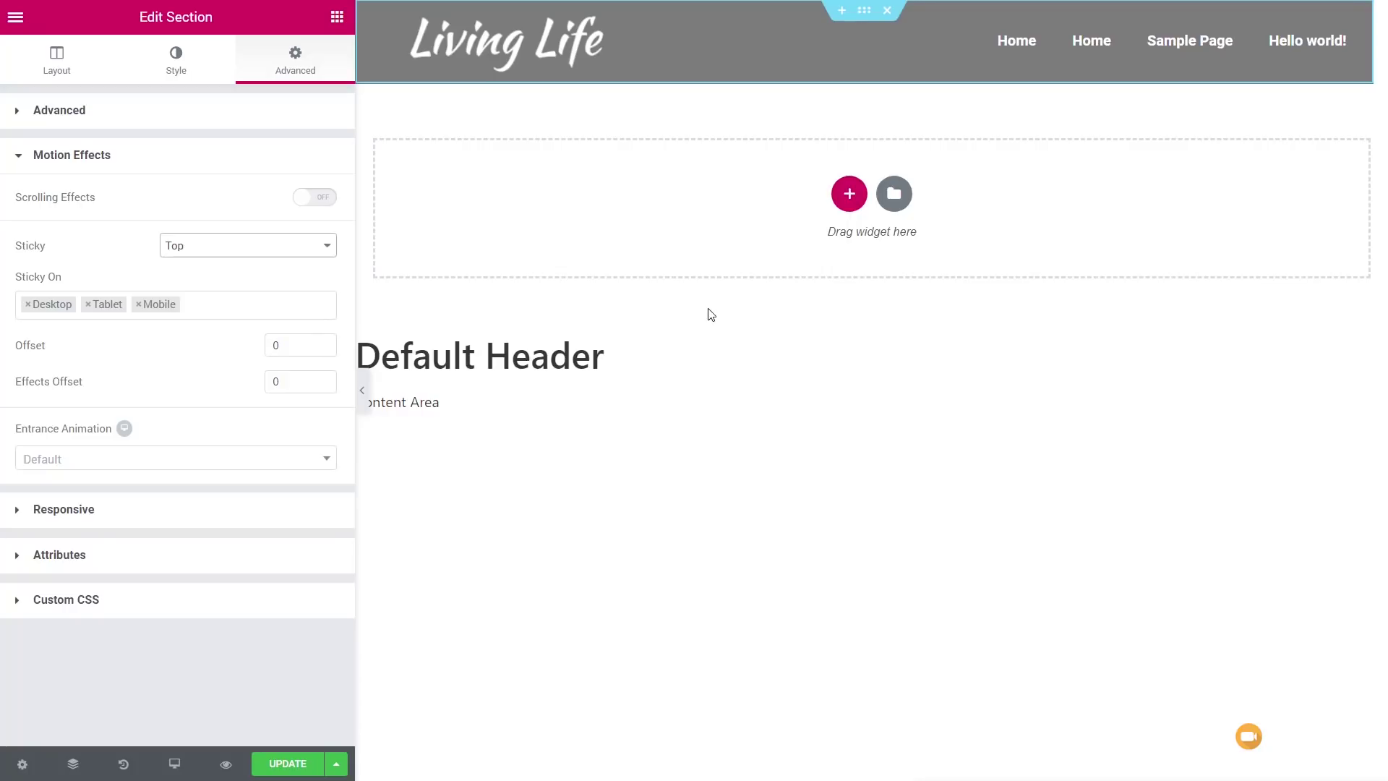
# Update the header template and check the sticky header while scrolling the live page.
pyautogui.click(288, 763)
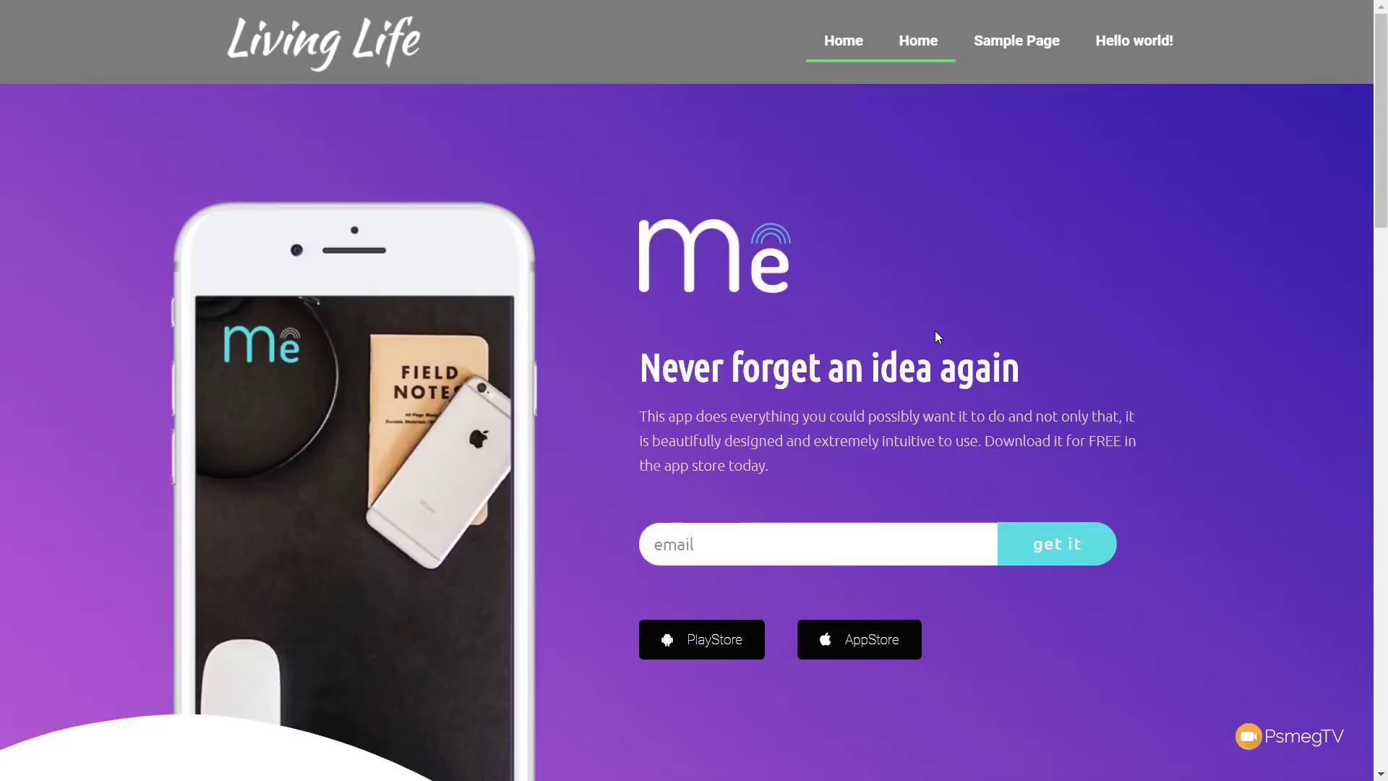
pyautogui.scroll(-8, 936, 332)
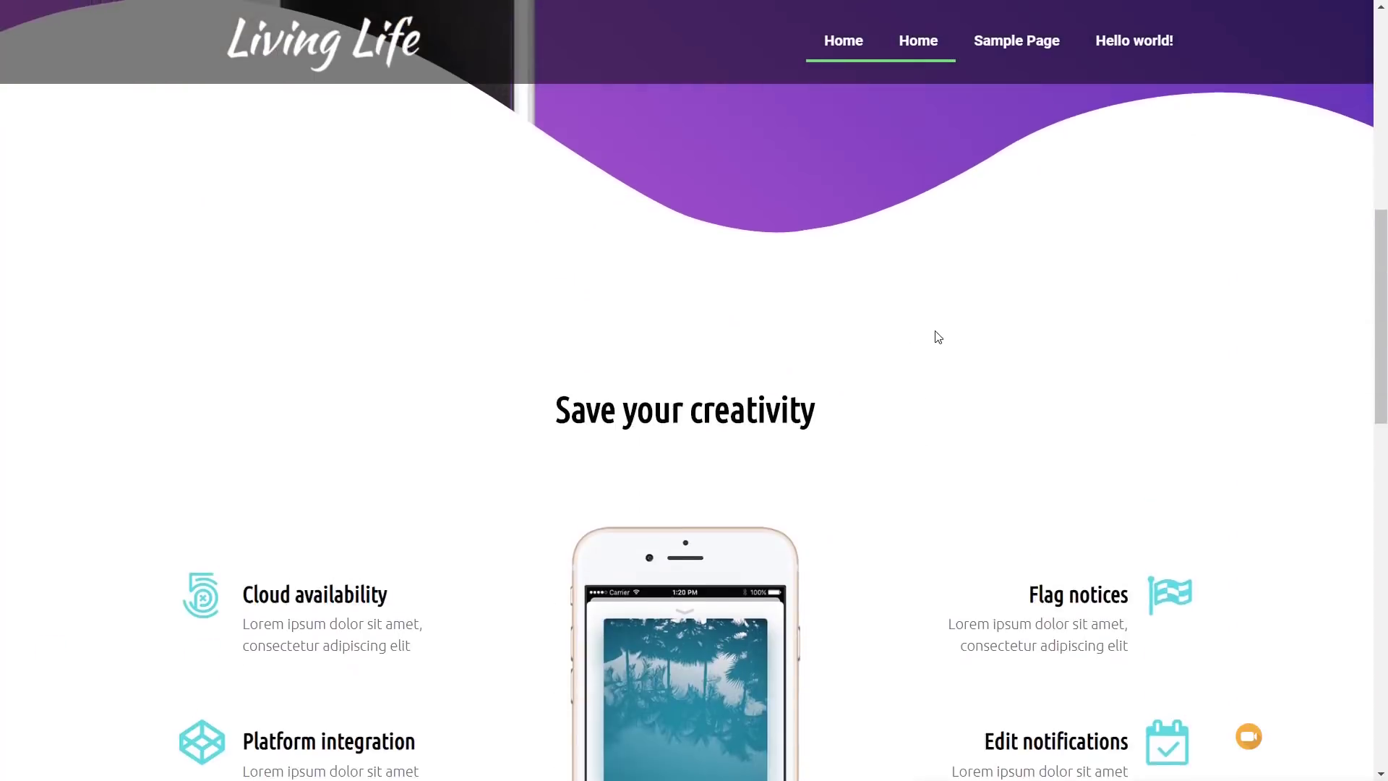
pyautogui.scroll(8, 938, 337)
pyautogui.scroll(-3, 936, 334)
pyautogui.scroll(5, 936, 226)
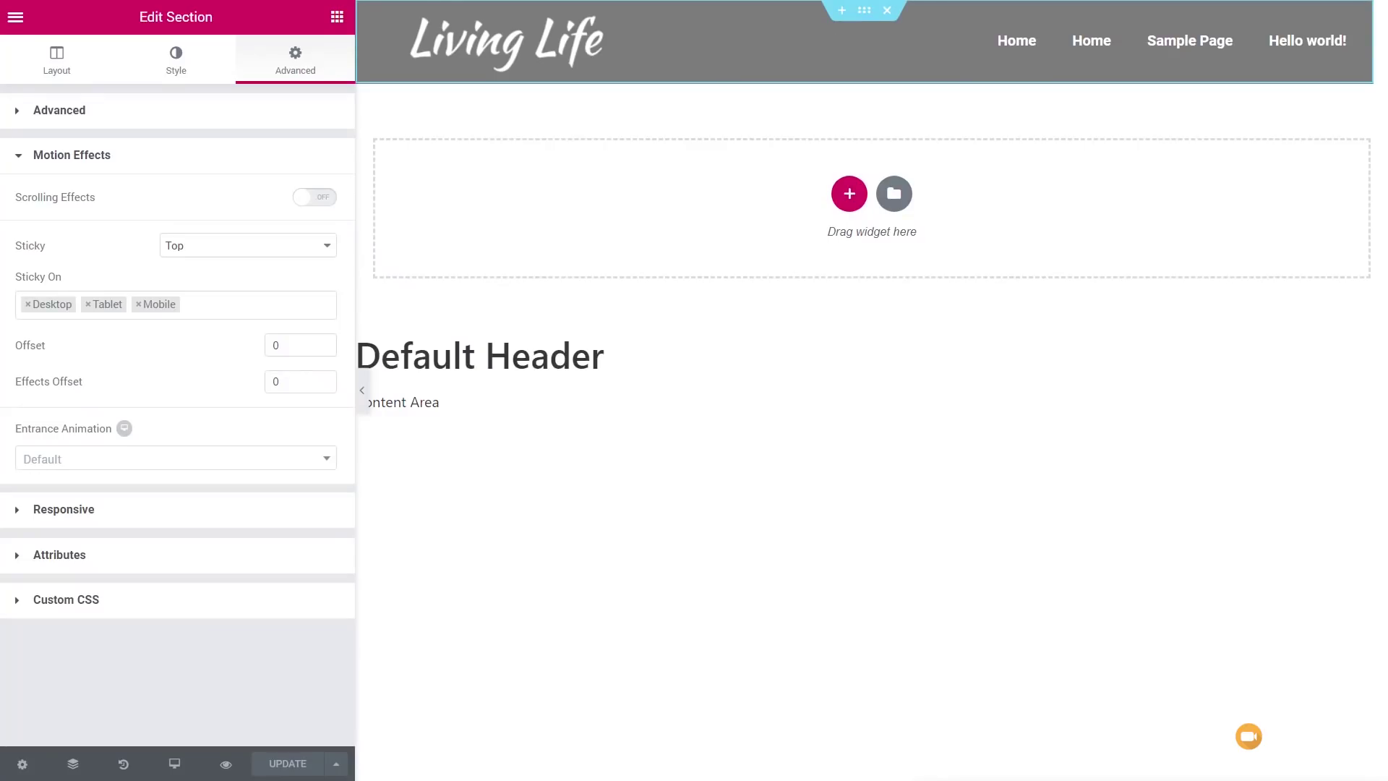
# Unlink the header section's margin values and set its top margin to -95 px.
pyautogui.click(76, 112)
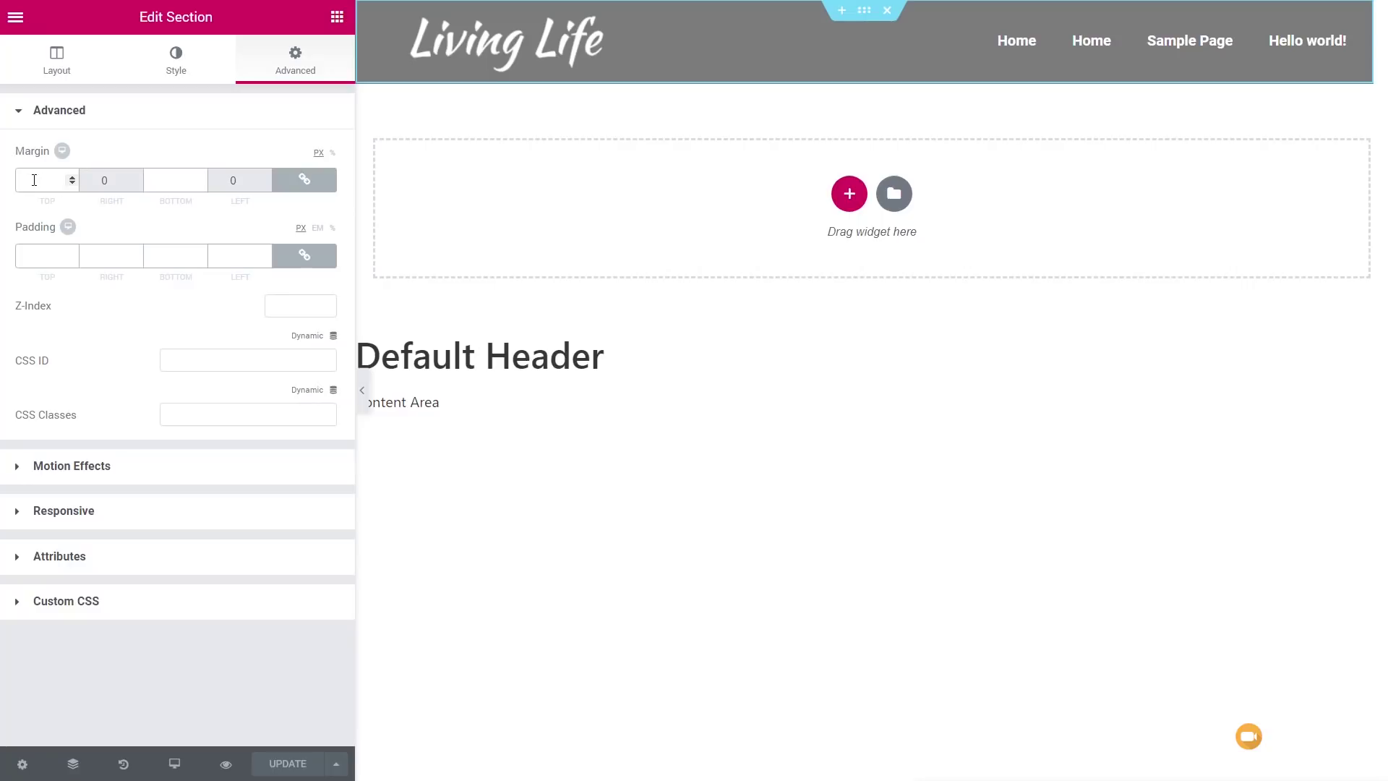
pyautogui.click(305, 180)
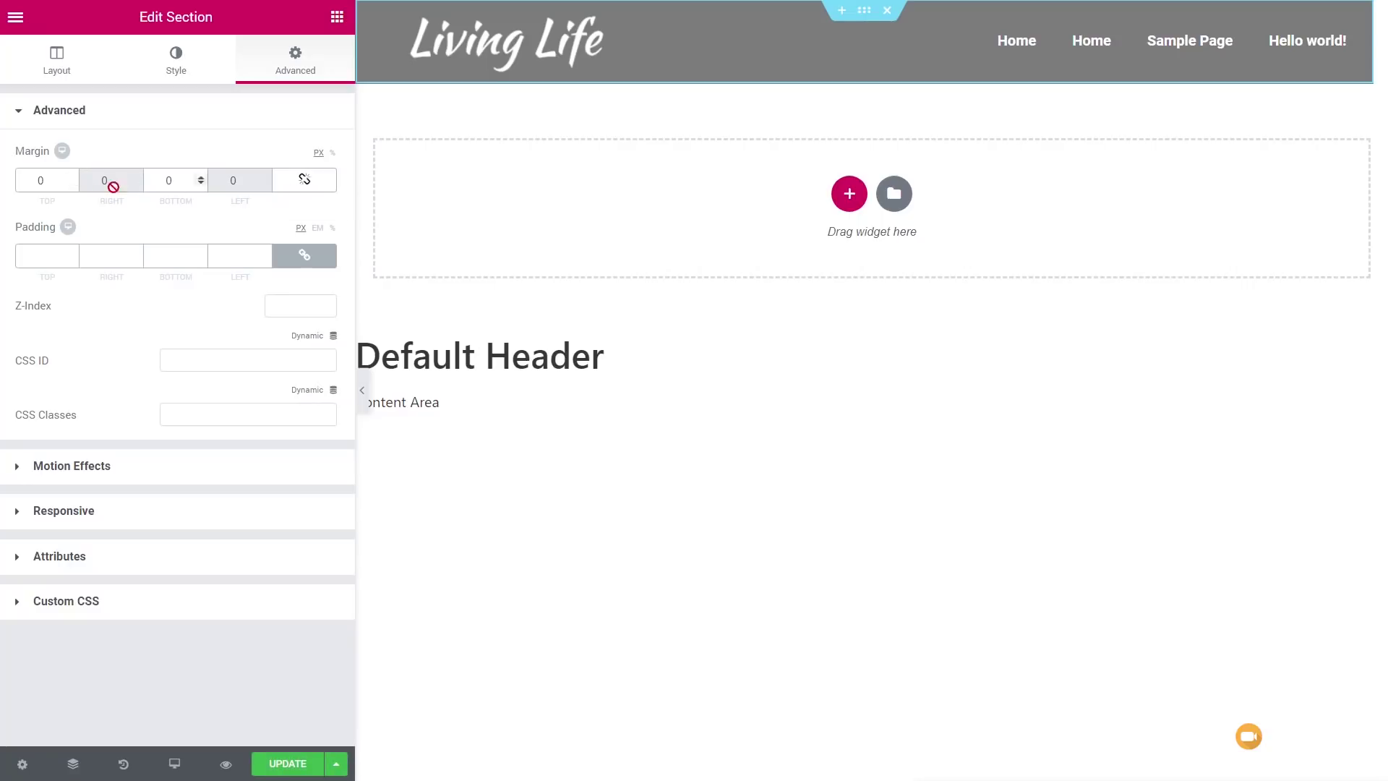
pyautogui.doubleClick(29, 181)
pyautogui.write('095')
pyautogui.press('Home')
pyautogui.press('Delete')
pyautogui.write('-')
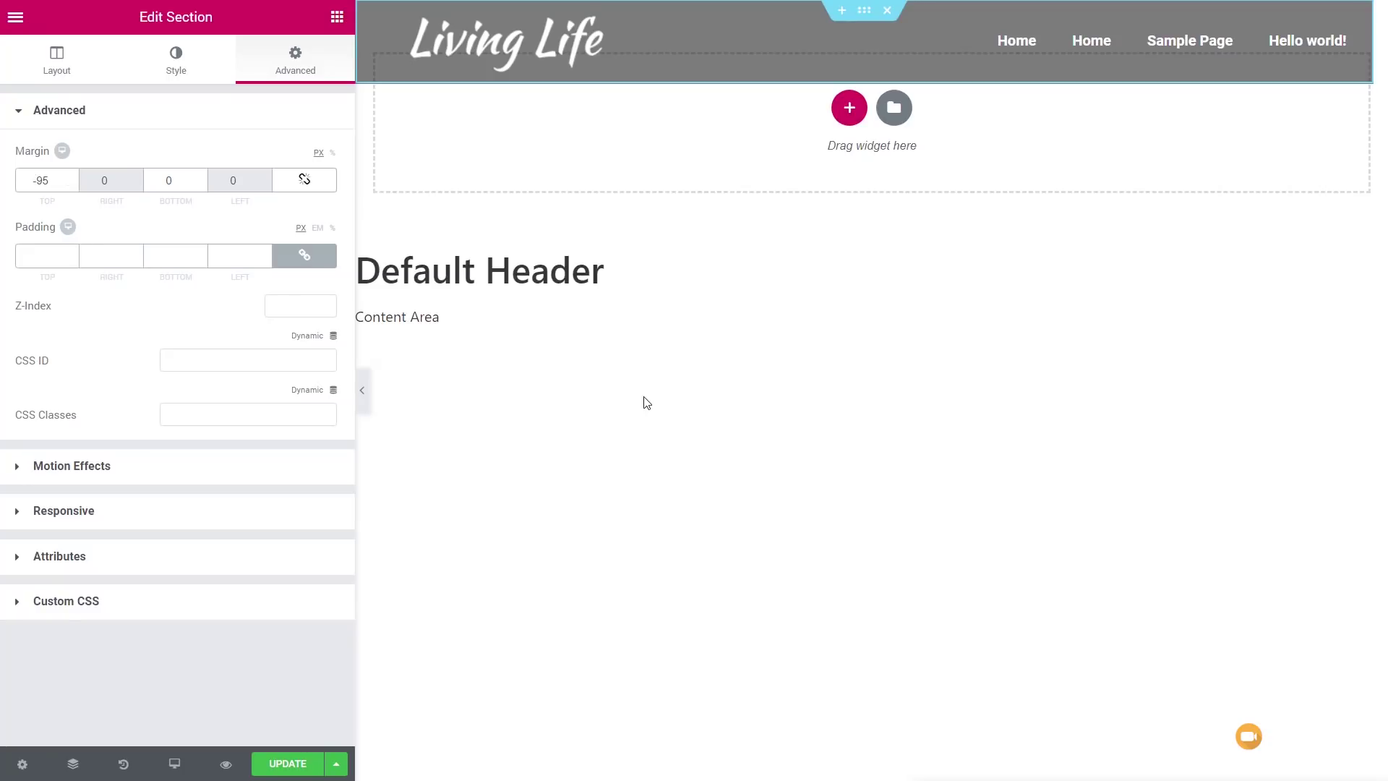
# Save the margin change and check on the live page how the header overlaps the content during scrolling.
pyautogui.click(289, 764)
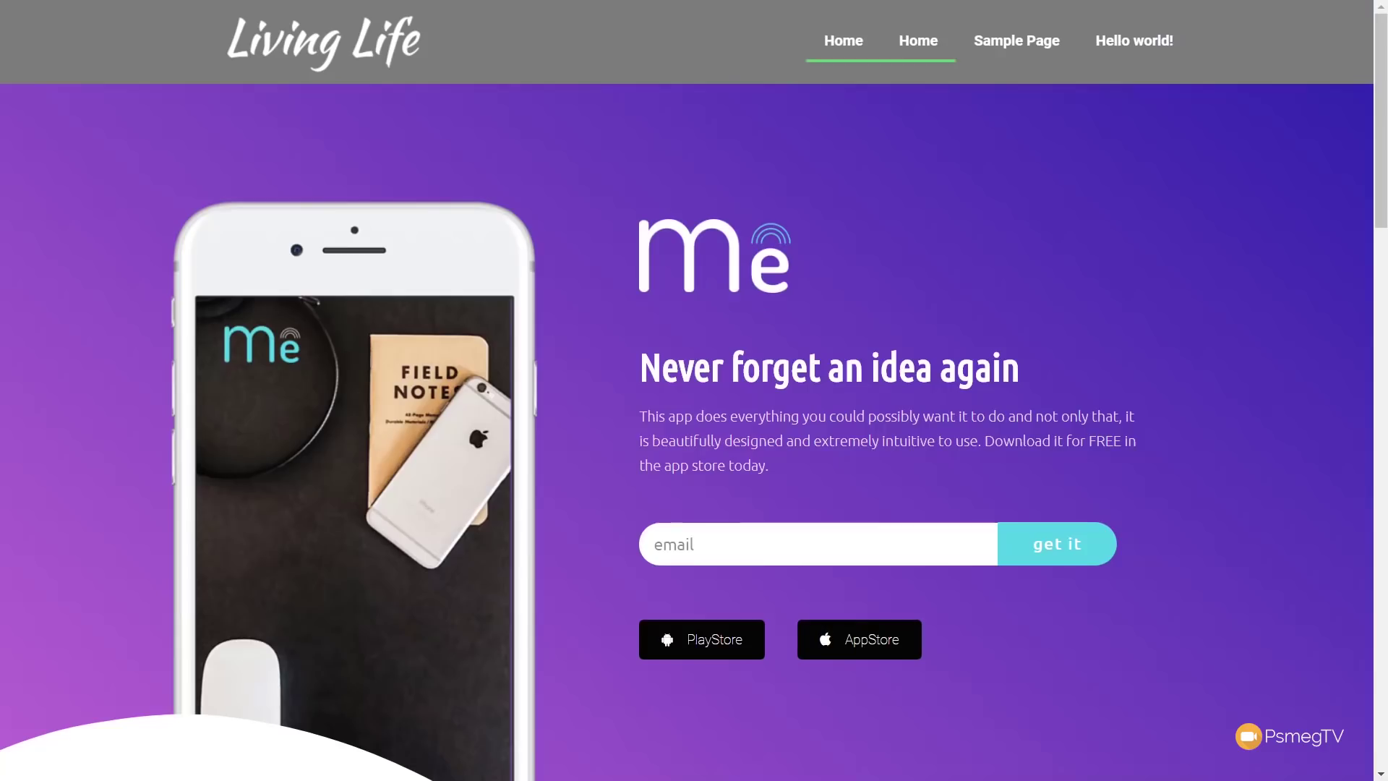
pyautogui.scroll(-1, 67, 75)
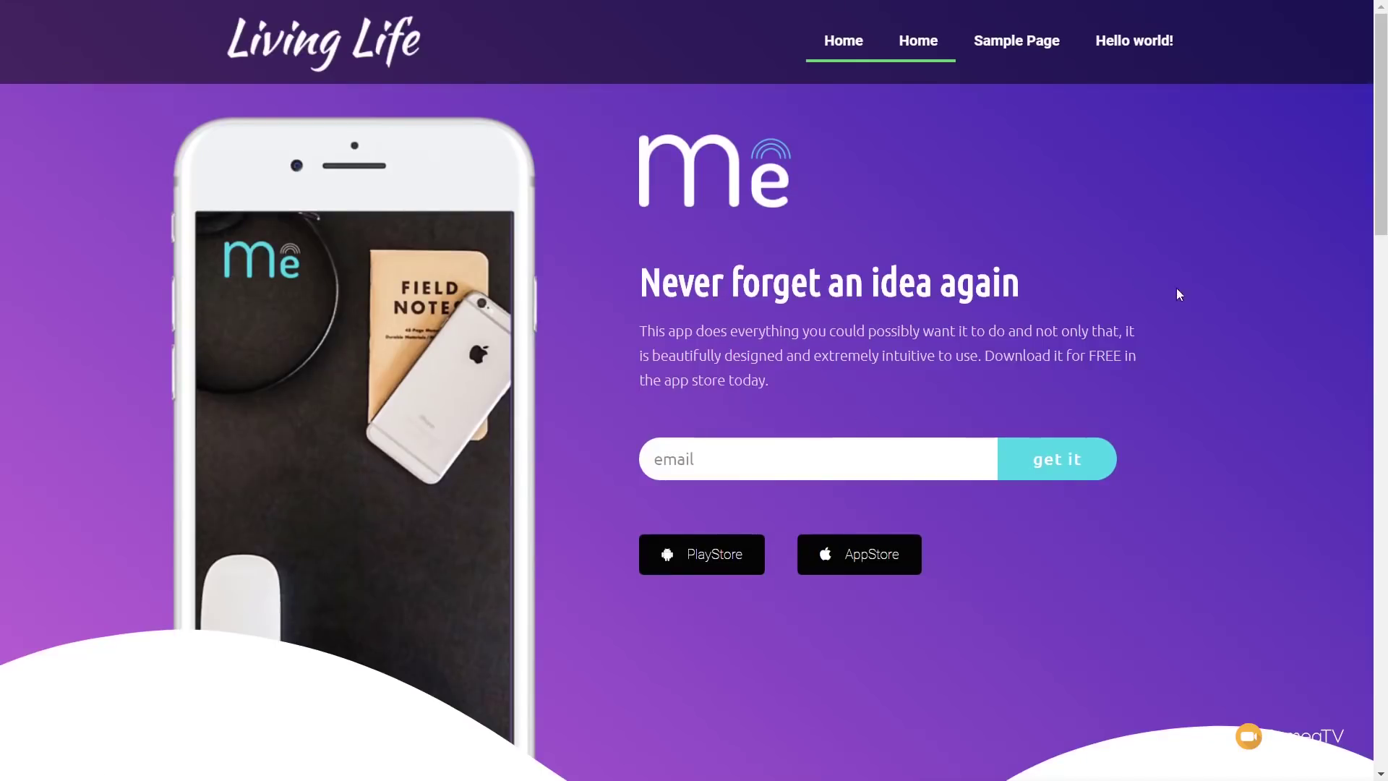
pyautogui.scroll(-5, 1202, 301)
pyautogui.scroll(5, 1201, 301)
pyautogui.scroll(-9, 1203, 298)
pyautogui.scroll(9, 1203, 296)
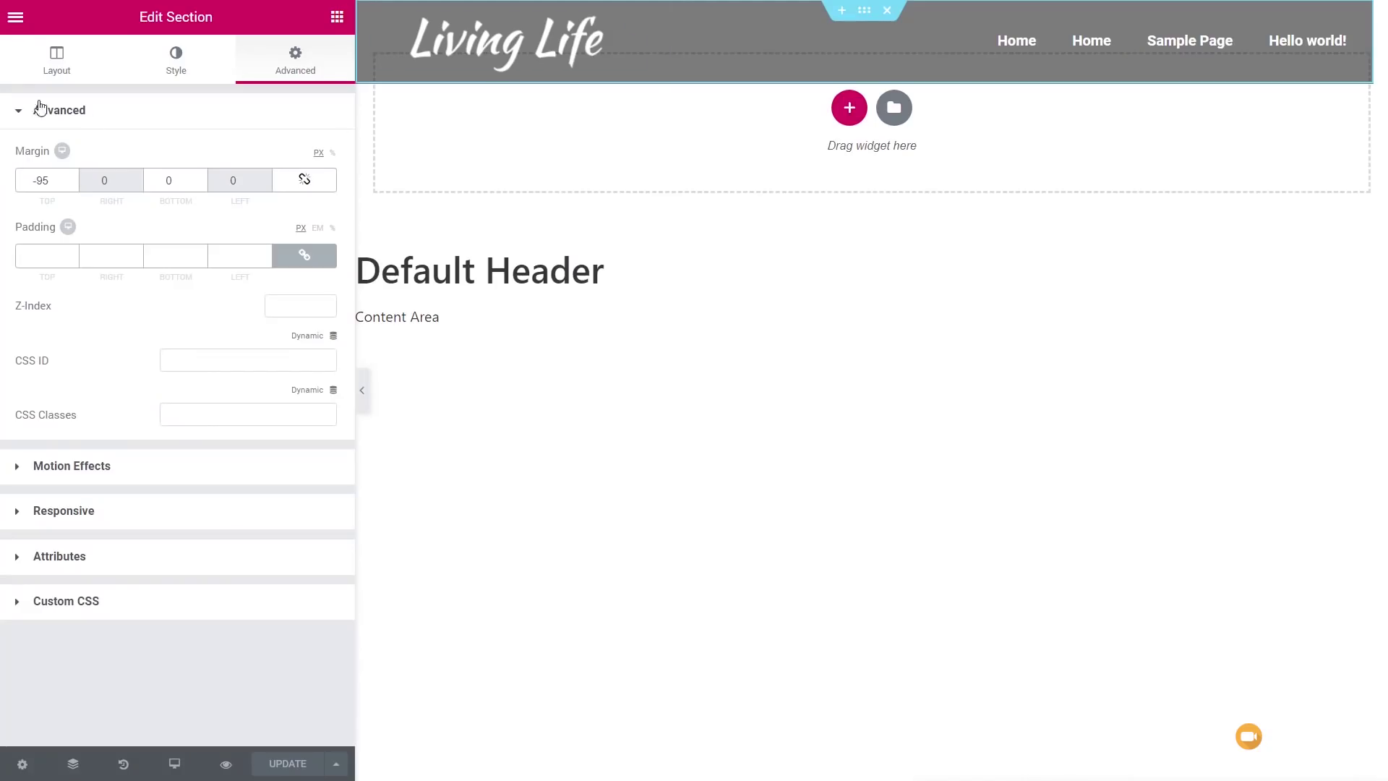
# Exit to the WordPress dashboard and activate the Sticky Header Effects for Elementor plugin.
pyautogui.click(15, 17)
pyautogui.click(86, 485)
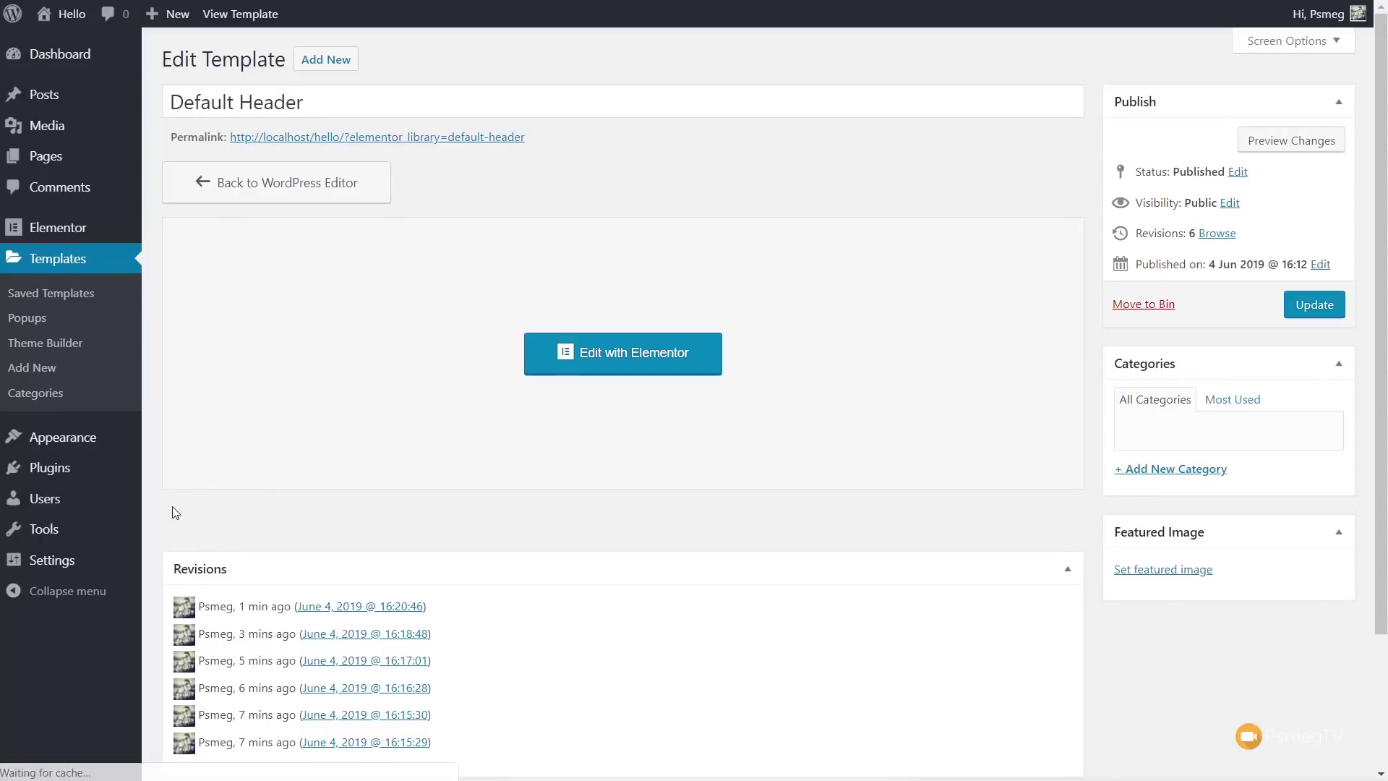
pyautogui.moveTo(96, 466)
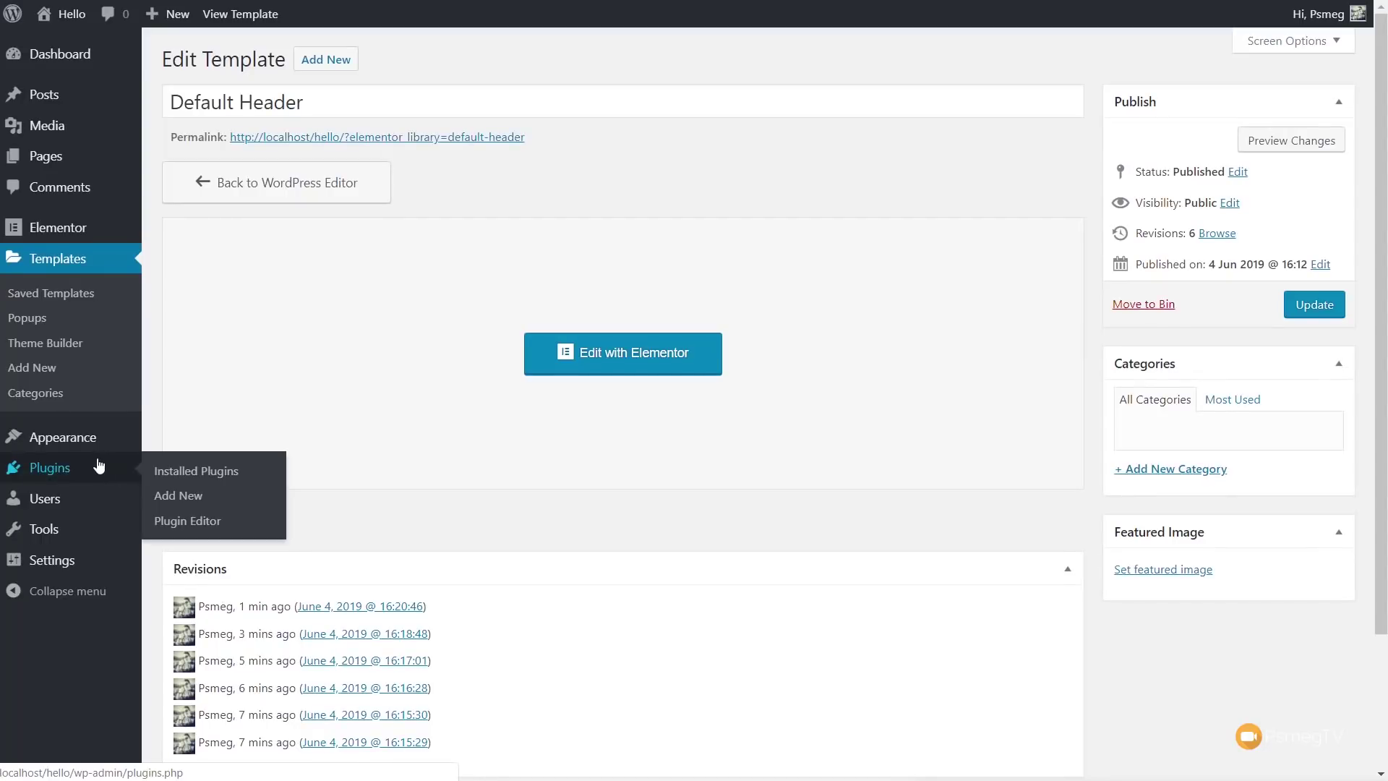
pyautogui.click(197, 479)
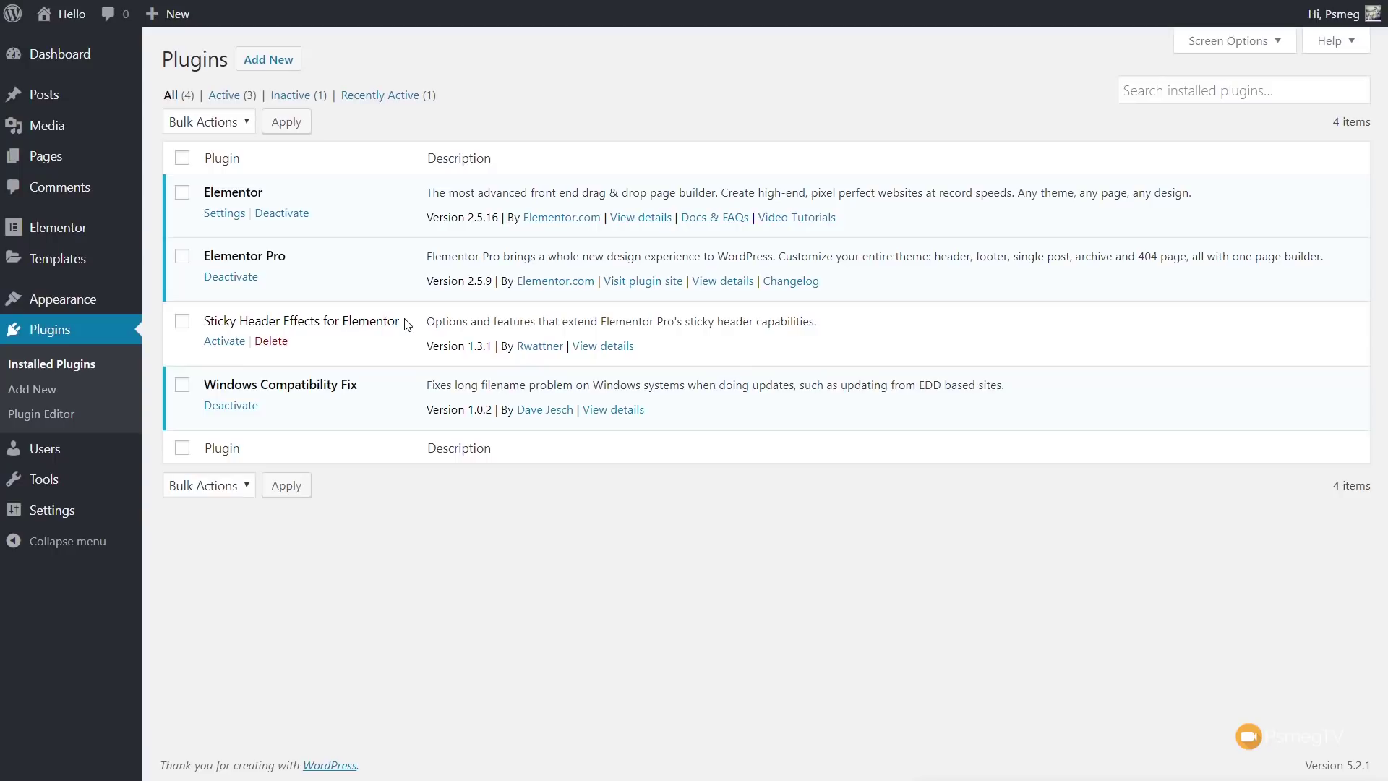
pyautogui.click(230, 346)
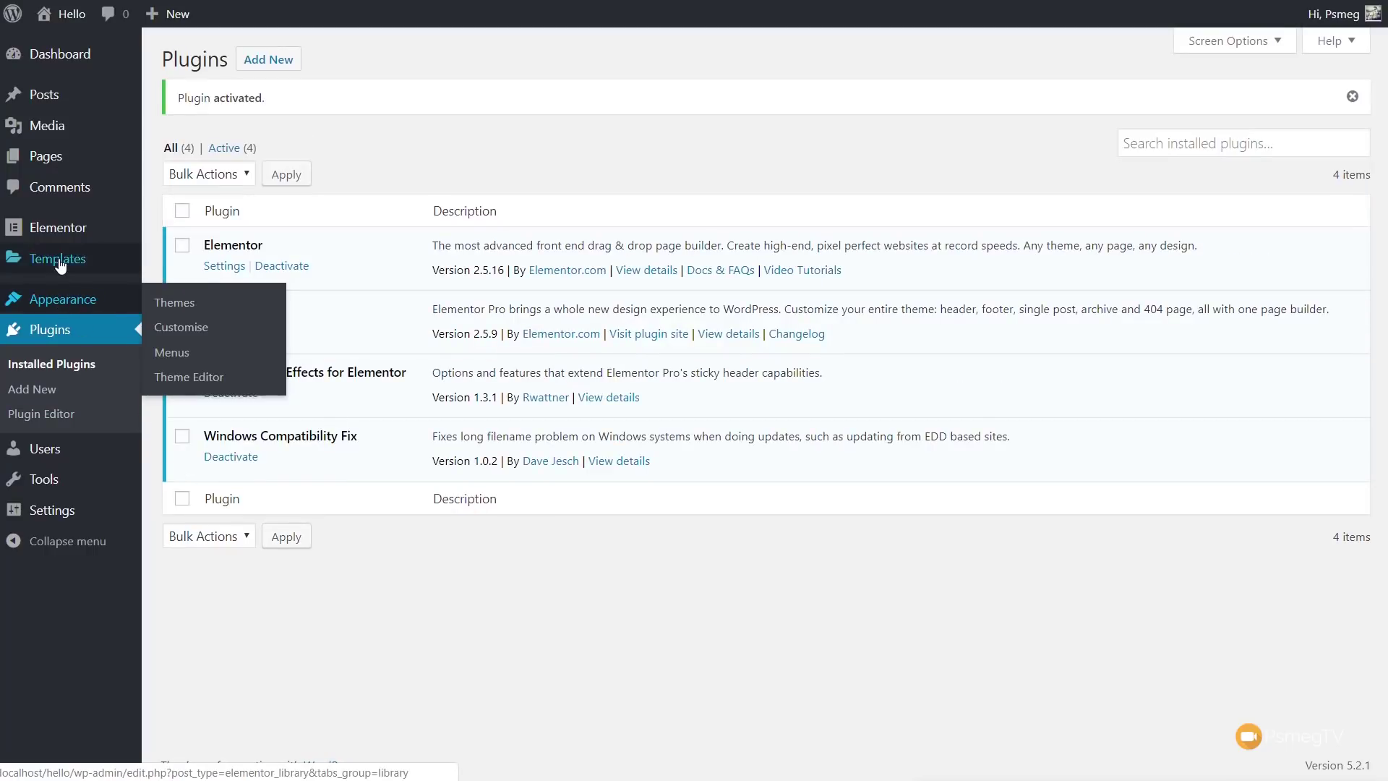
# Reopen the Default Header template from the Theme Builder for editing in Elementor.
pyautogui.moveTo(60, 266)
pyautogui.click(190, 311)
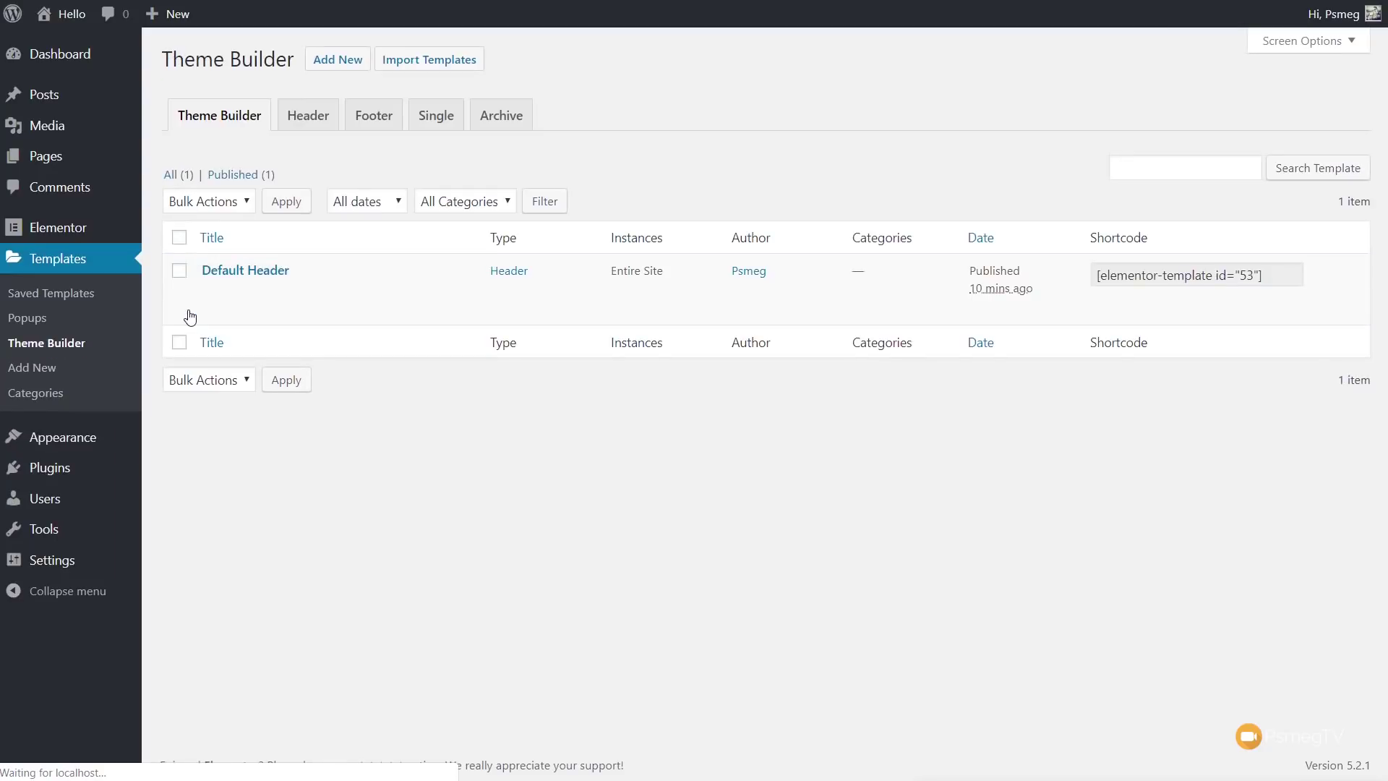
pyautogui.click(267, 311)
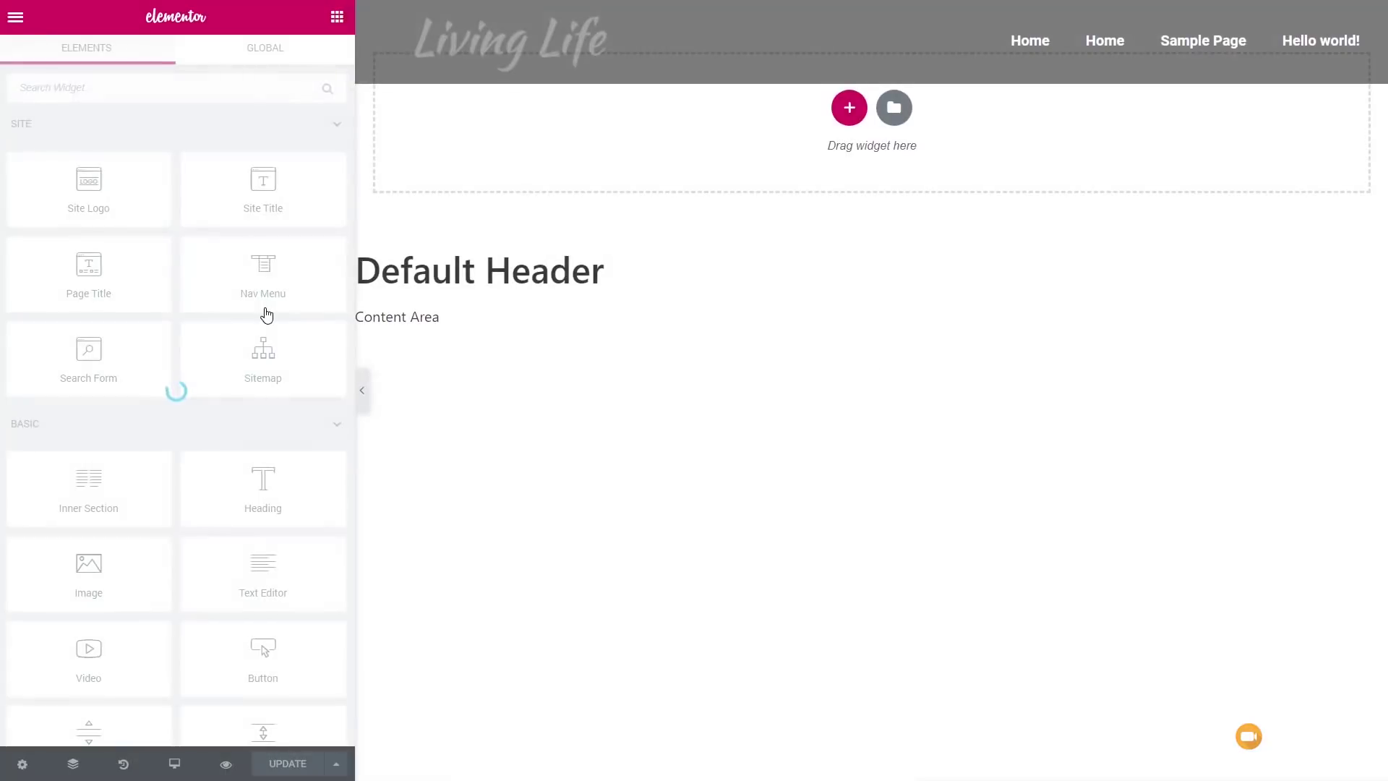
# Enable Sticky Header Effects for the header section.
pyautogui.click(730, 148)
pyautogui.click(295, 70)
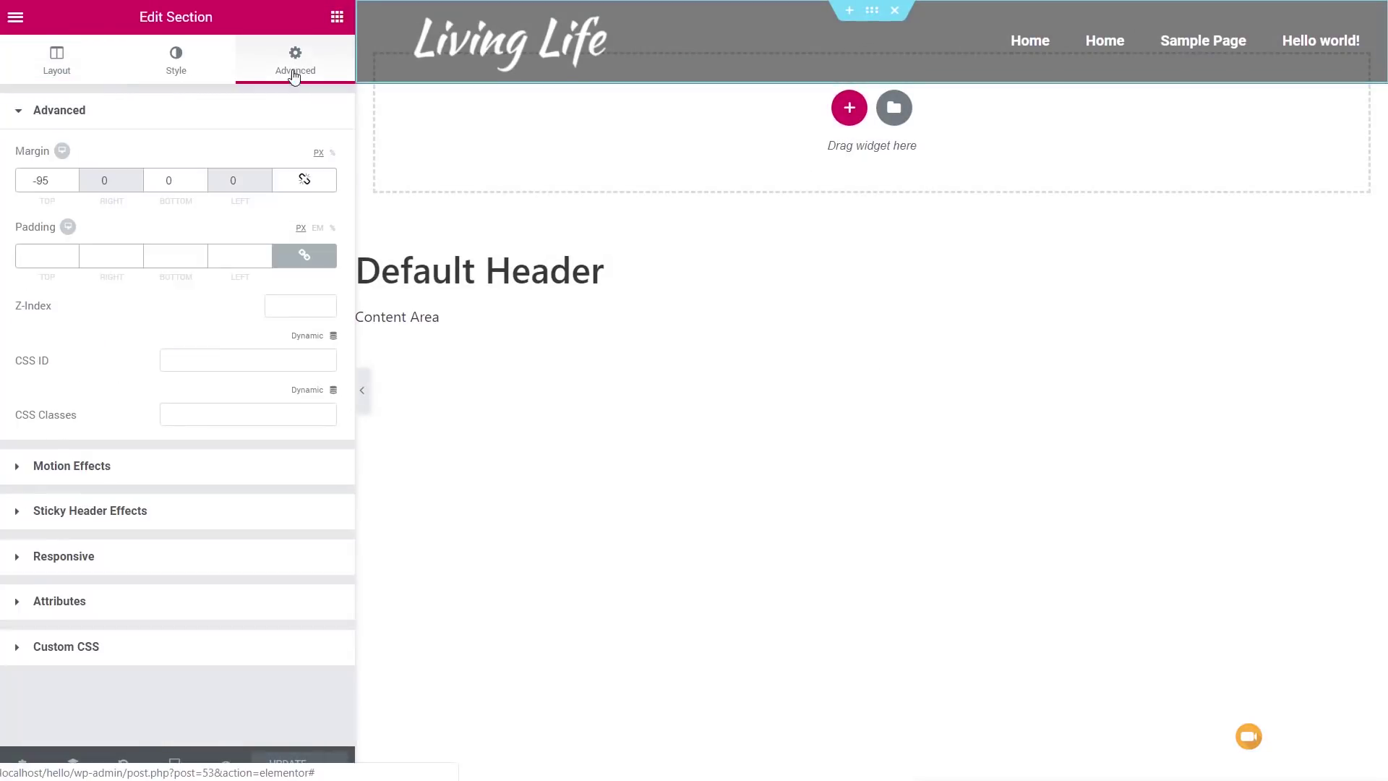
pyautogui.click(115, 516)
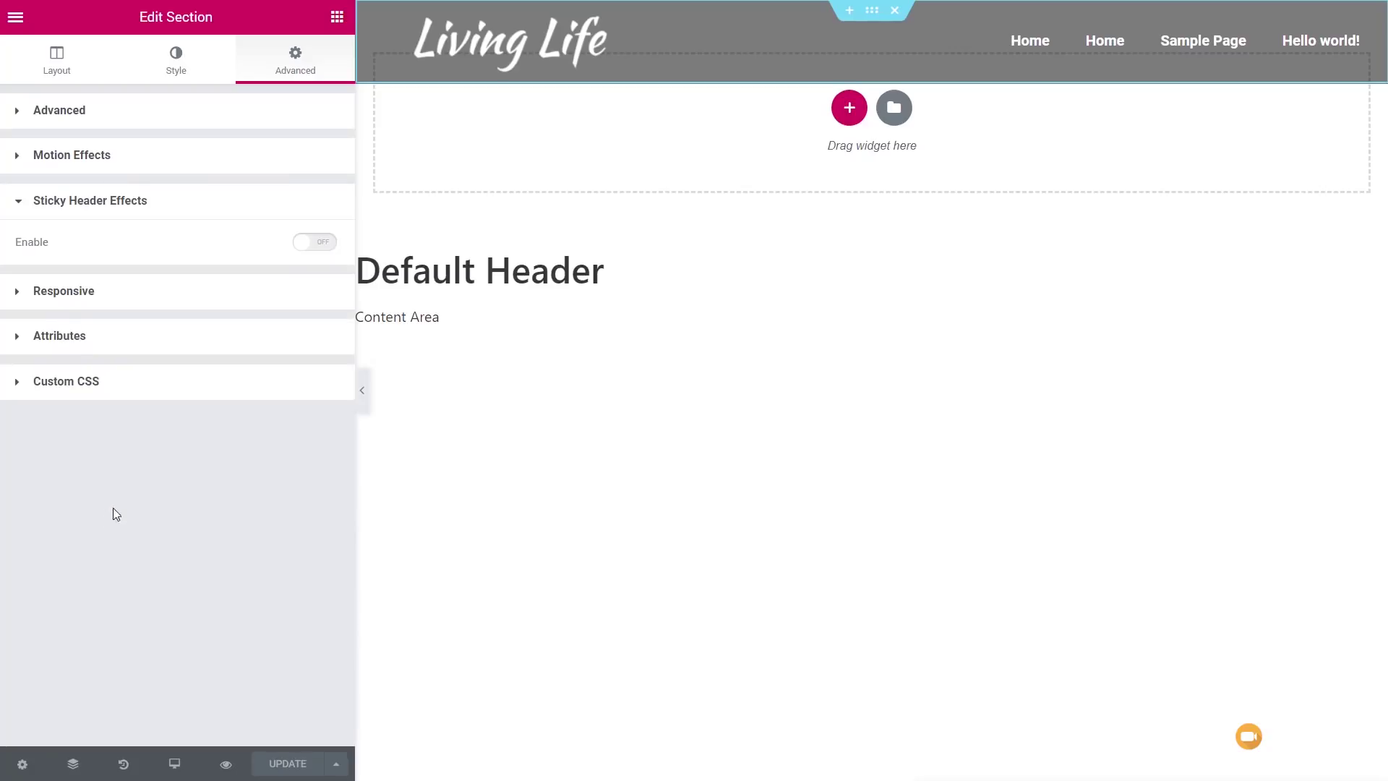
pyautogui.click(326, 244)
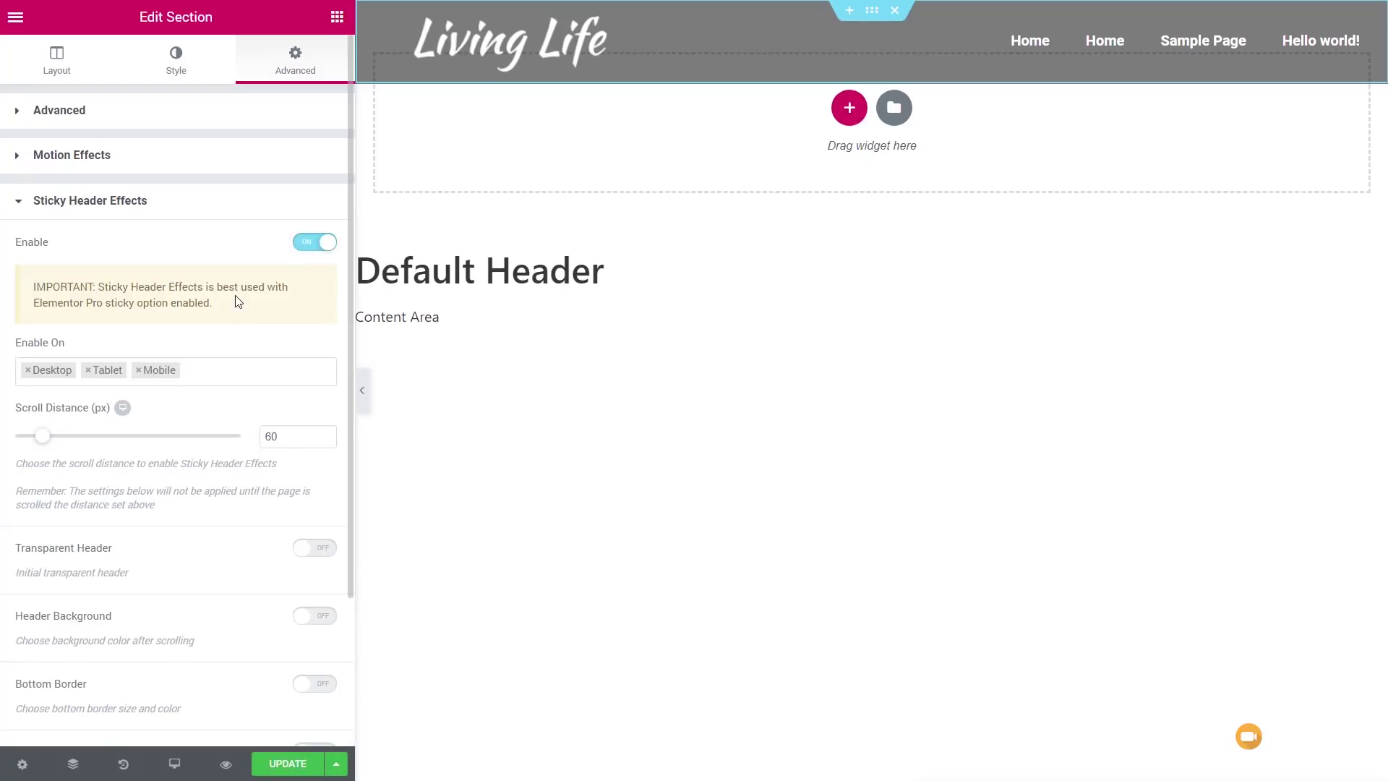
# Review the plugin's note on Elementor Pro's sticky option, the section's Sticky setting and the available Sticky Header Effects options.
pyautogui.moveTo(233, 298); pyautogui.dragTo(105, 288)
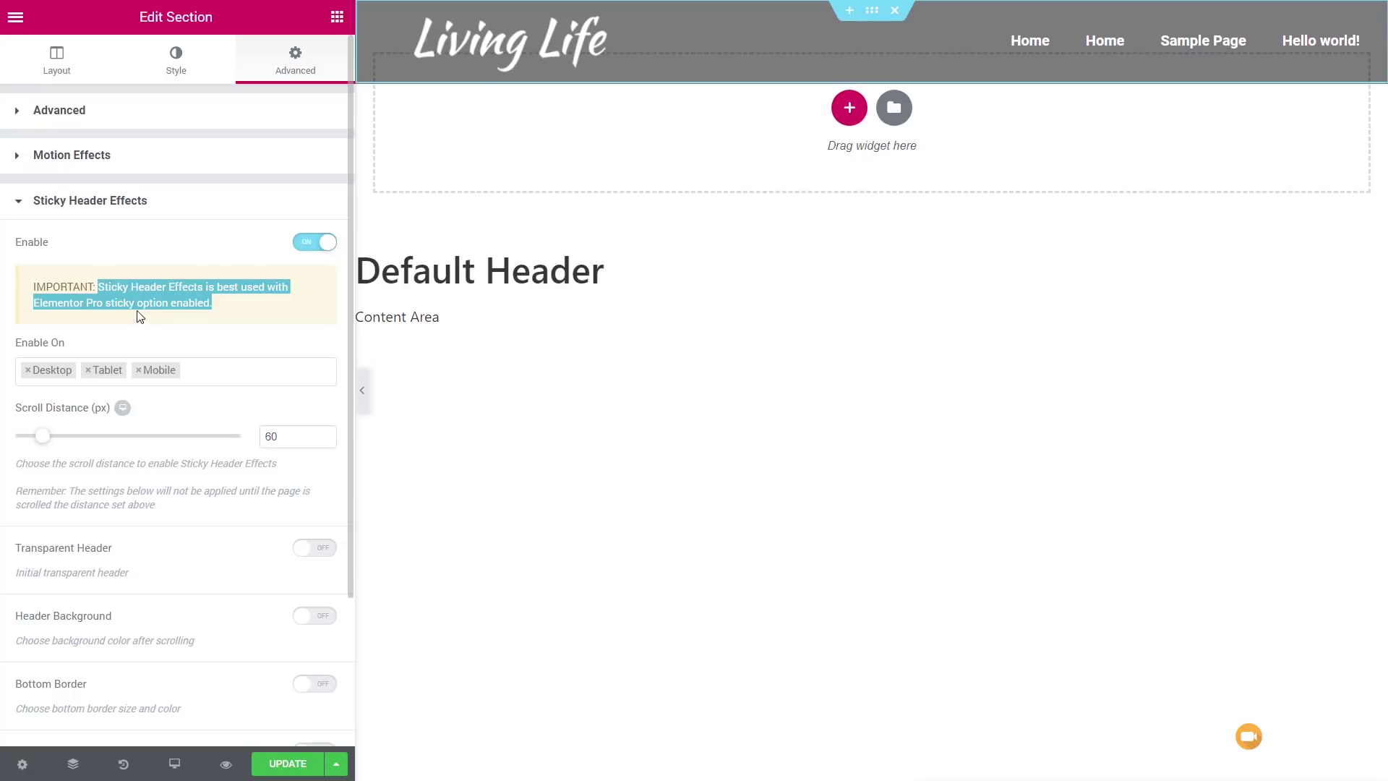
pyautogui.click(96, 166)
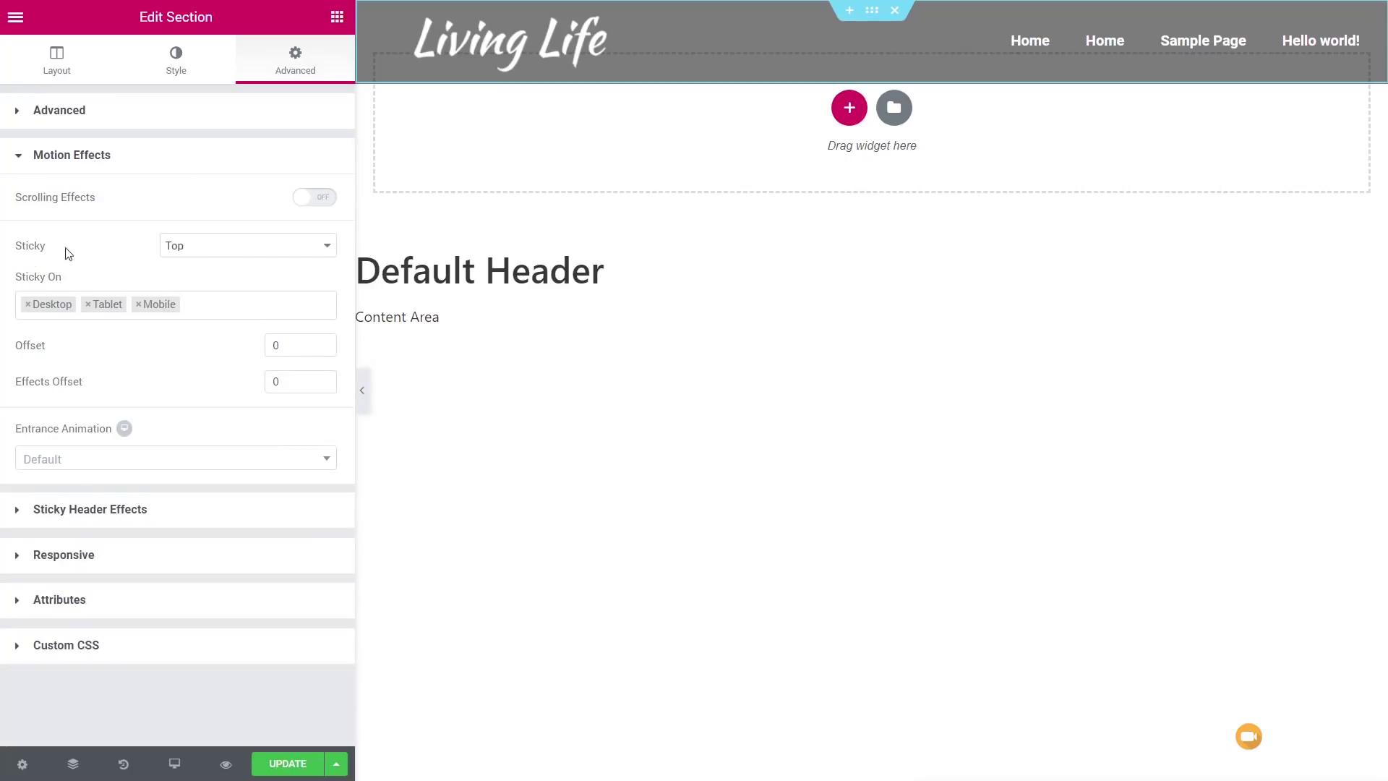
pyautogui.click(192, 250)
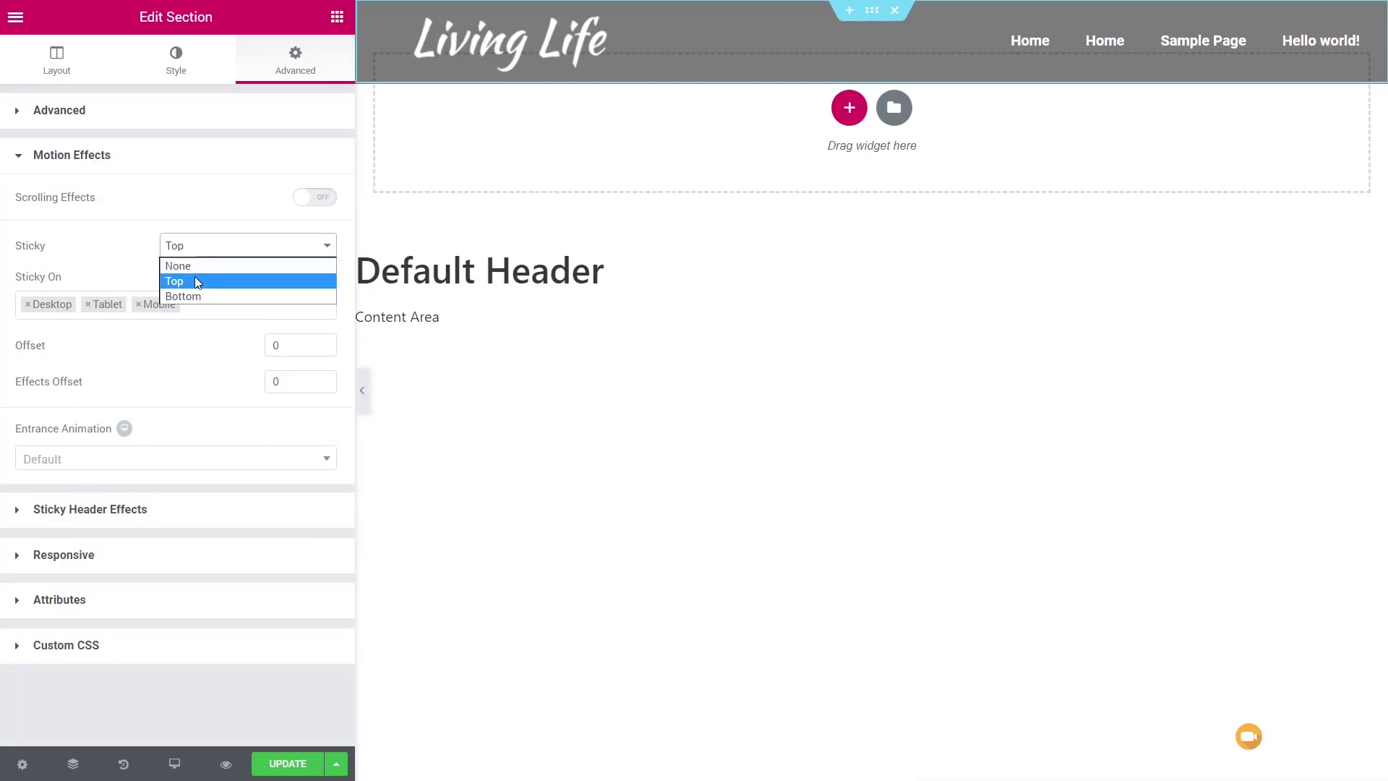
pyautogui.click(88, 260)
pyautogui.click(135, 518)
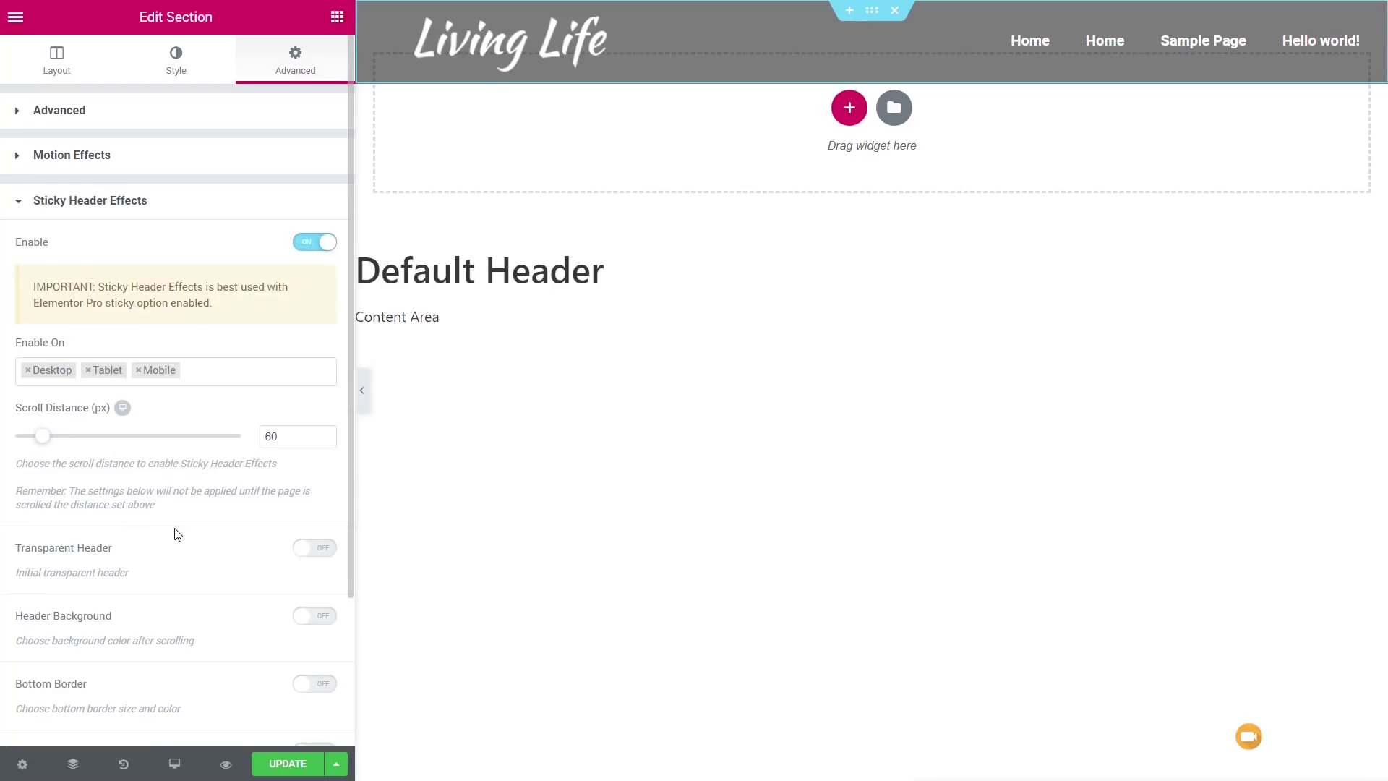
pyautogui.scroll(-3, 175, 528)
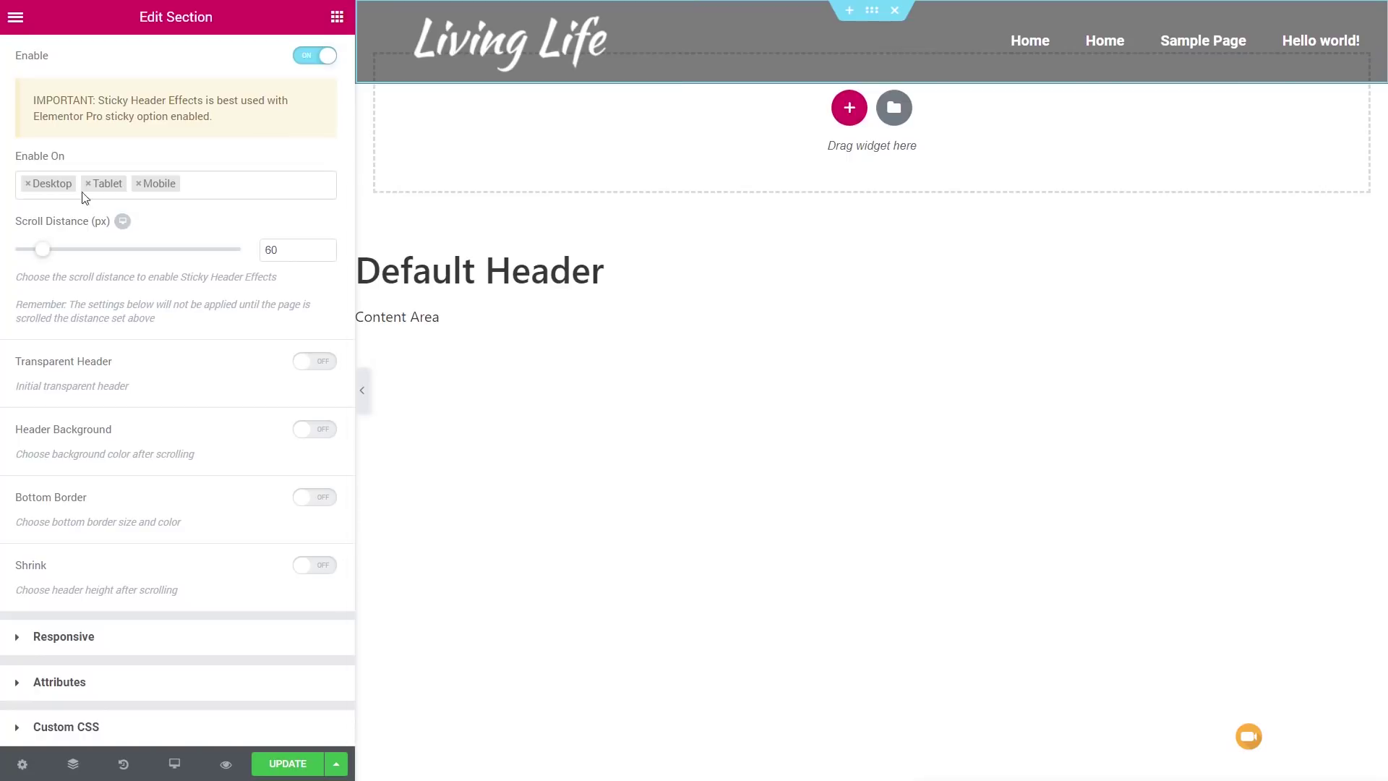
pyautogui.scroll(3, 141, 203)
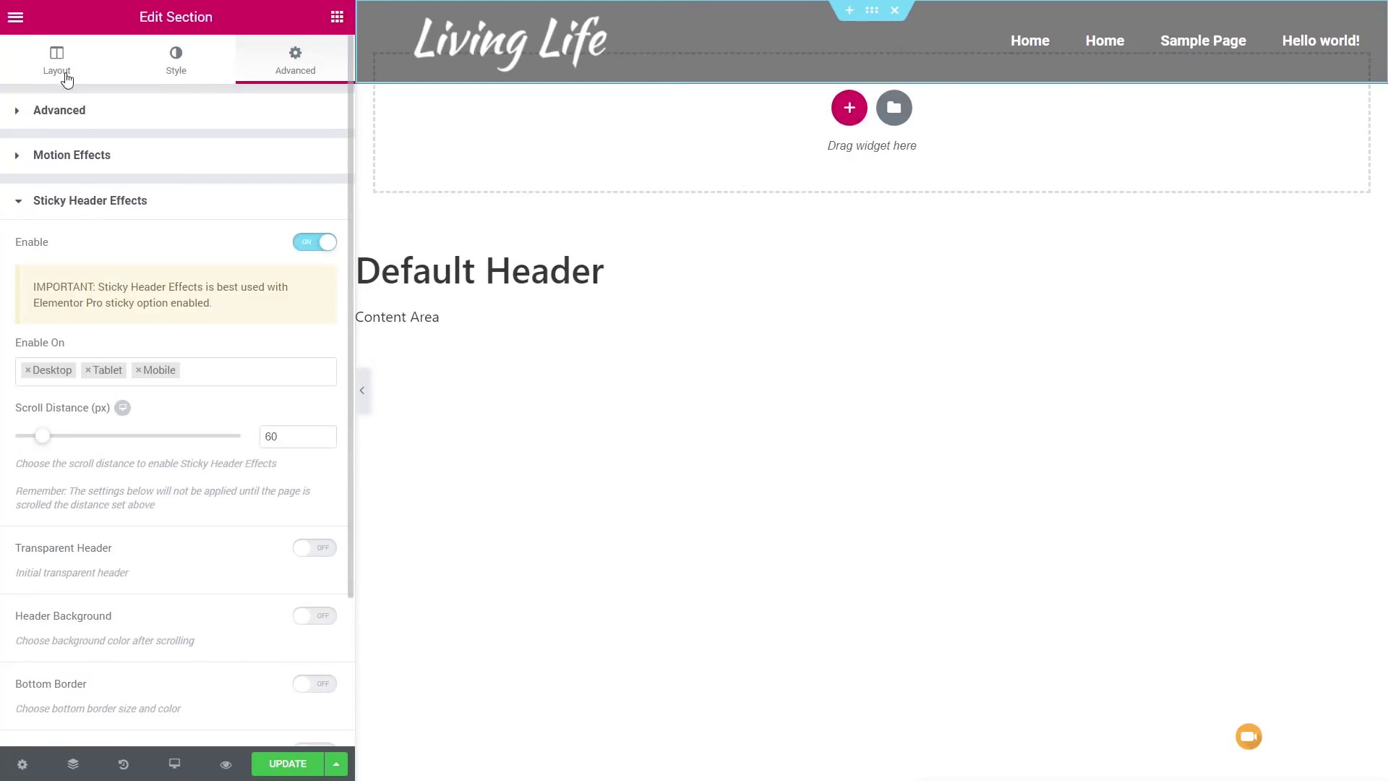
# Make the header section's background colour fully transparent, rgba(0,0,0,0).
pyautogui.click(186, 61)
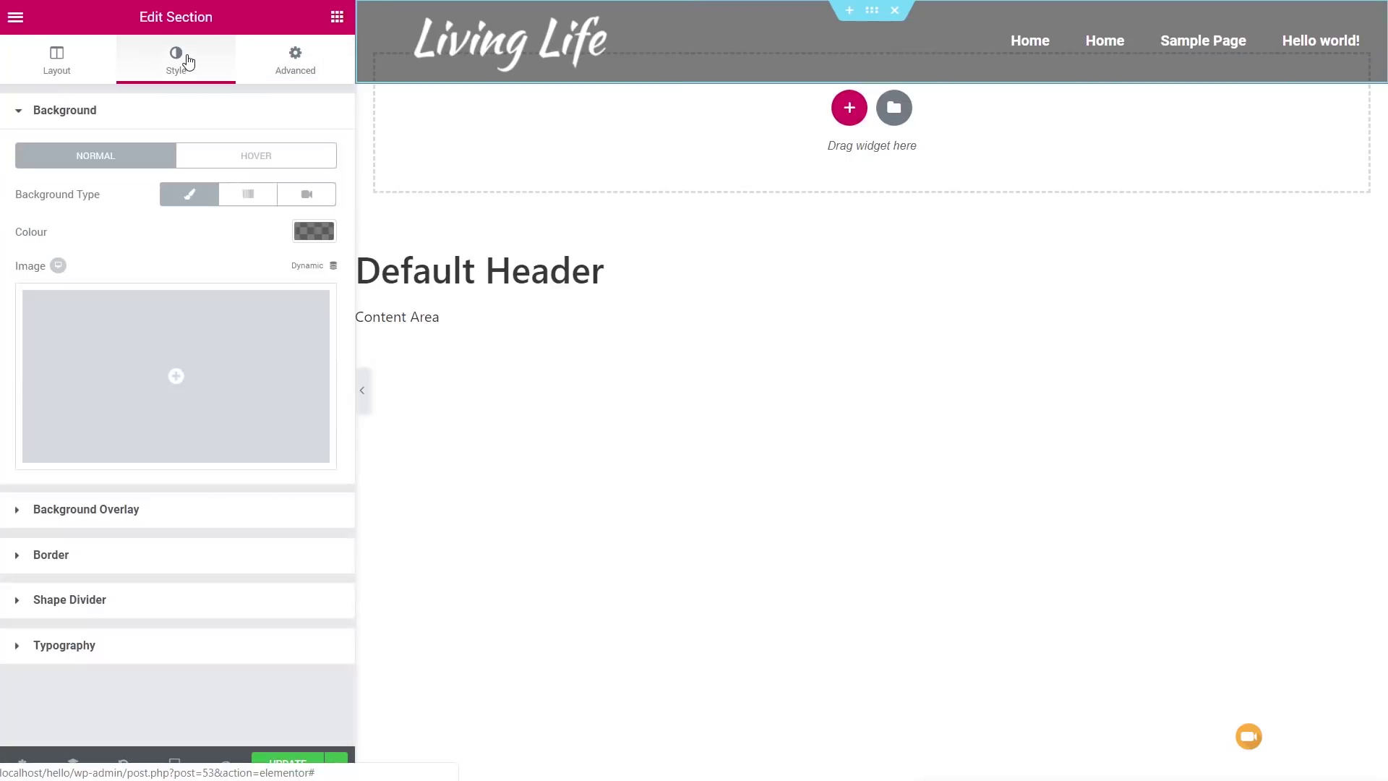
pyautogui.click(313, 231)
pyautogui.moveTo(322, 352); pyautogui.dragTo(323, 468)
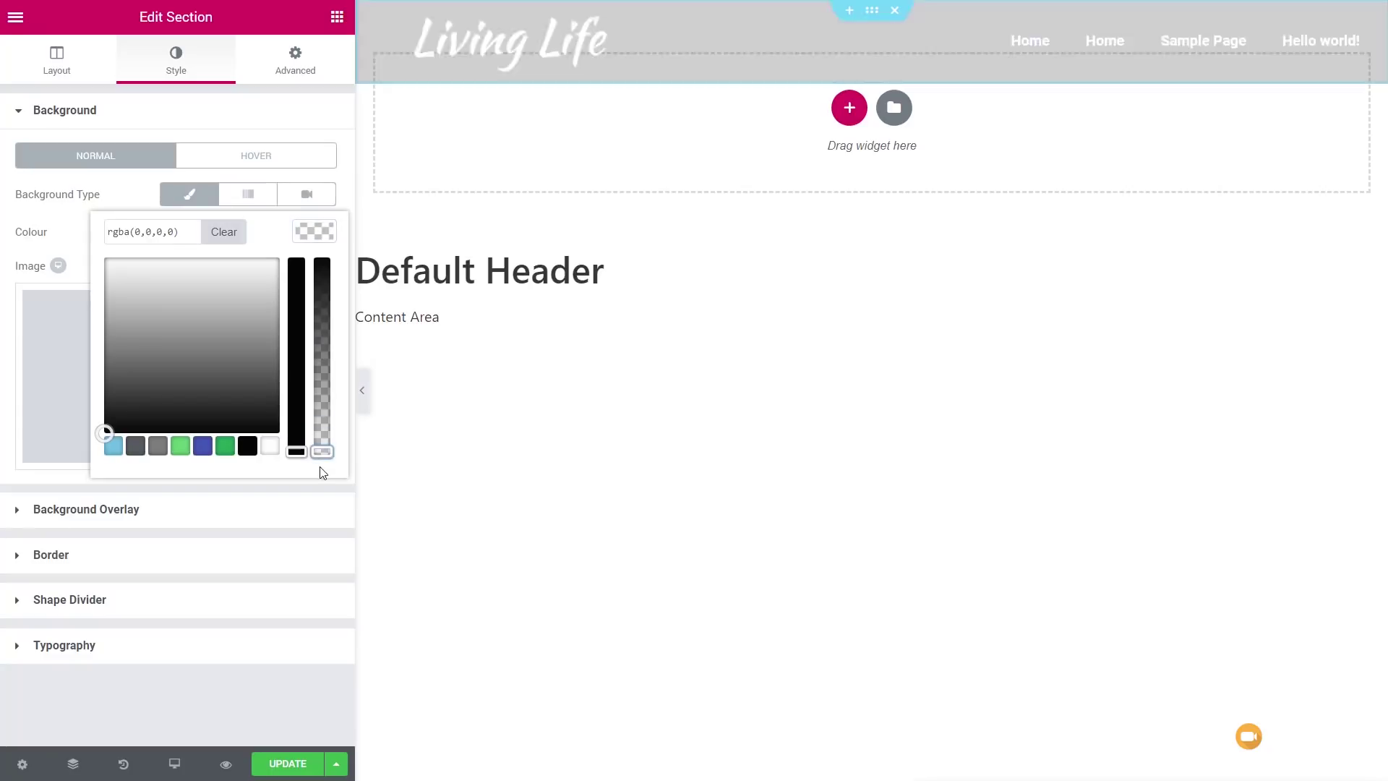
pyautogui.click(311, 231)
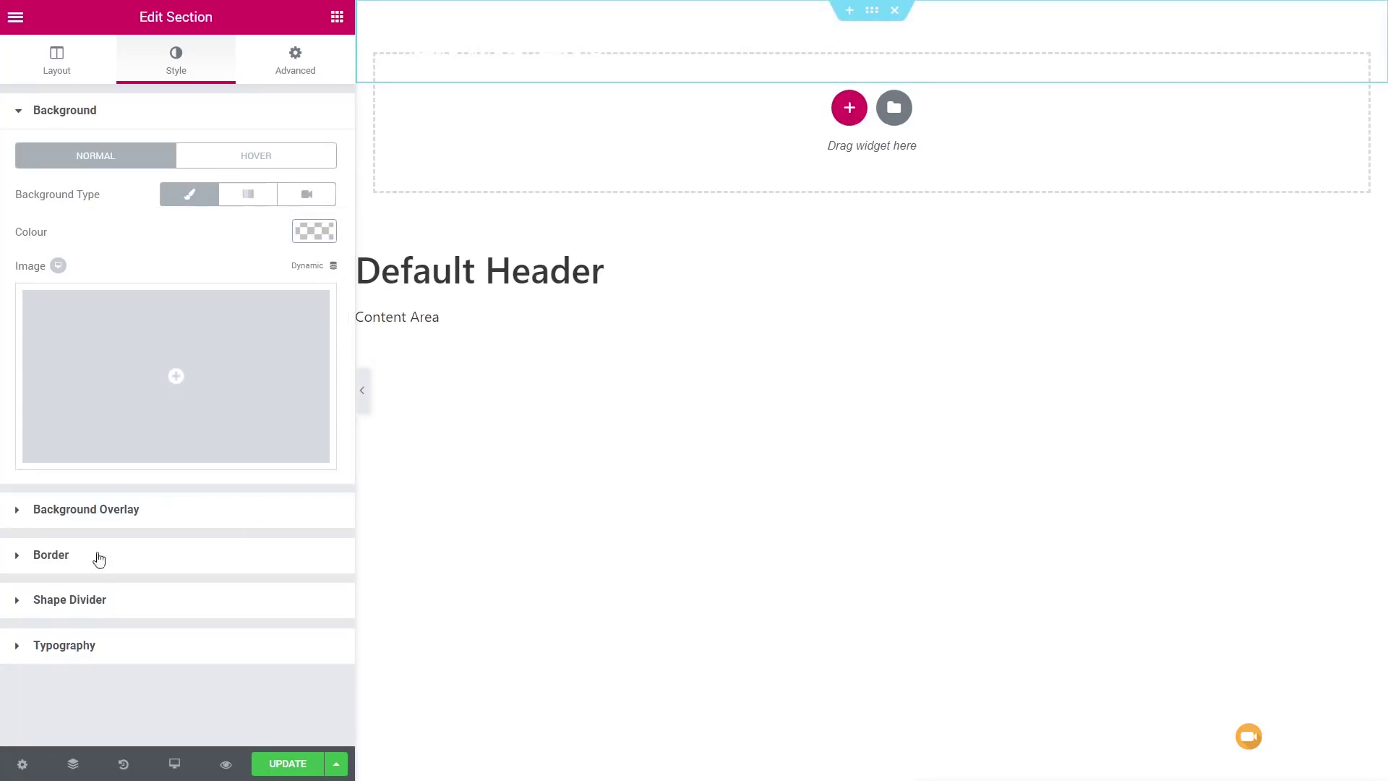
# Turn on the Transparent Header and Header Background options in the section's Sticky Header Effects.
pyautogui.click(293, 65)
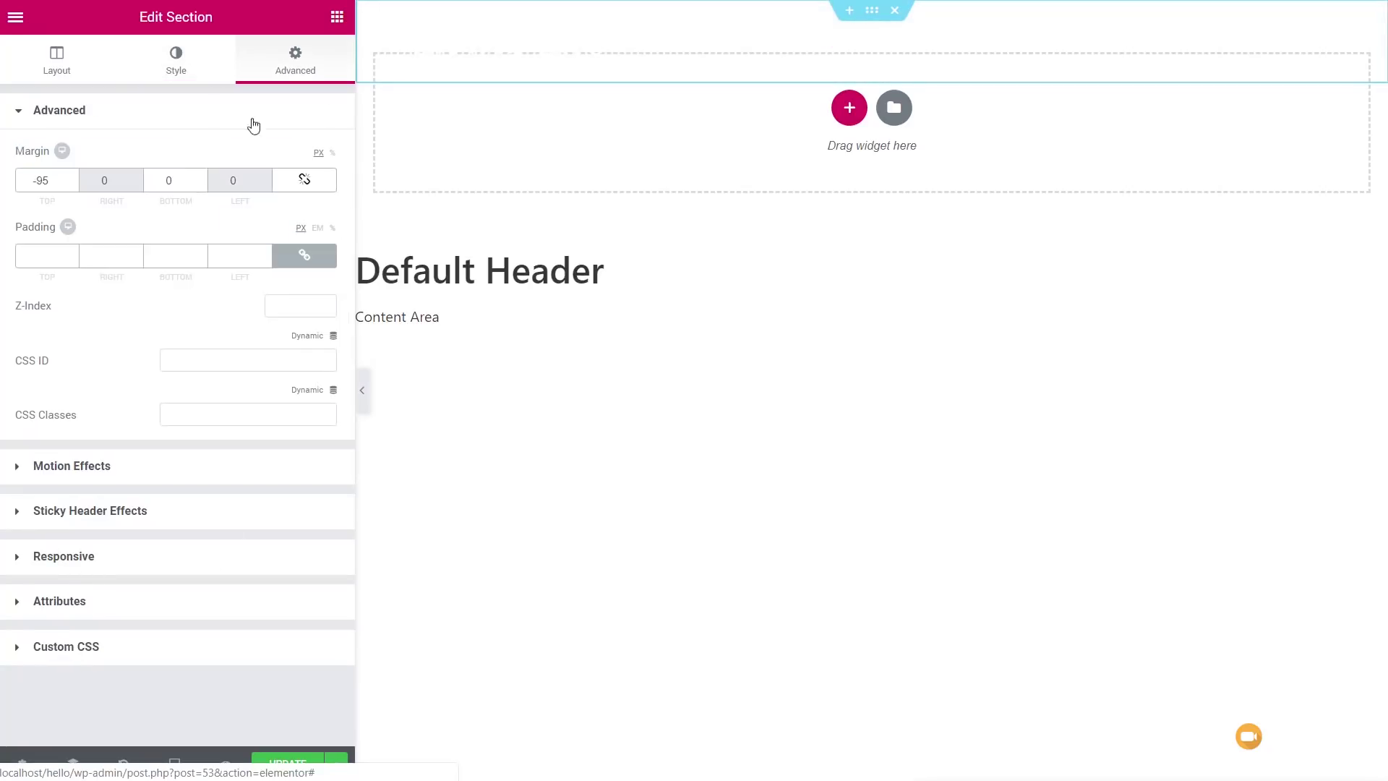
pyautogui.click(99, 508)
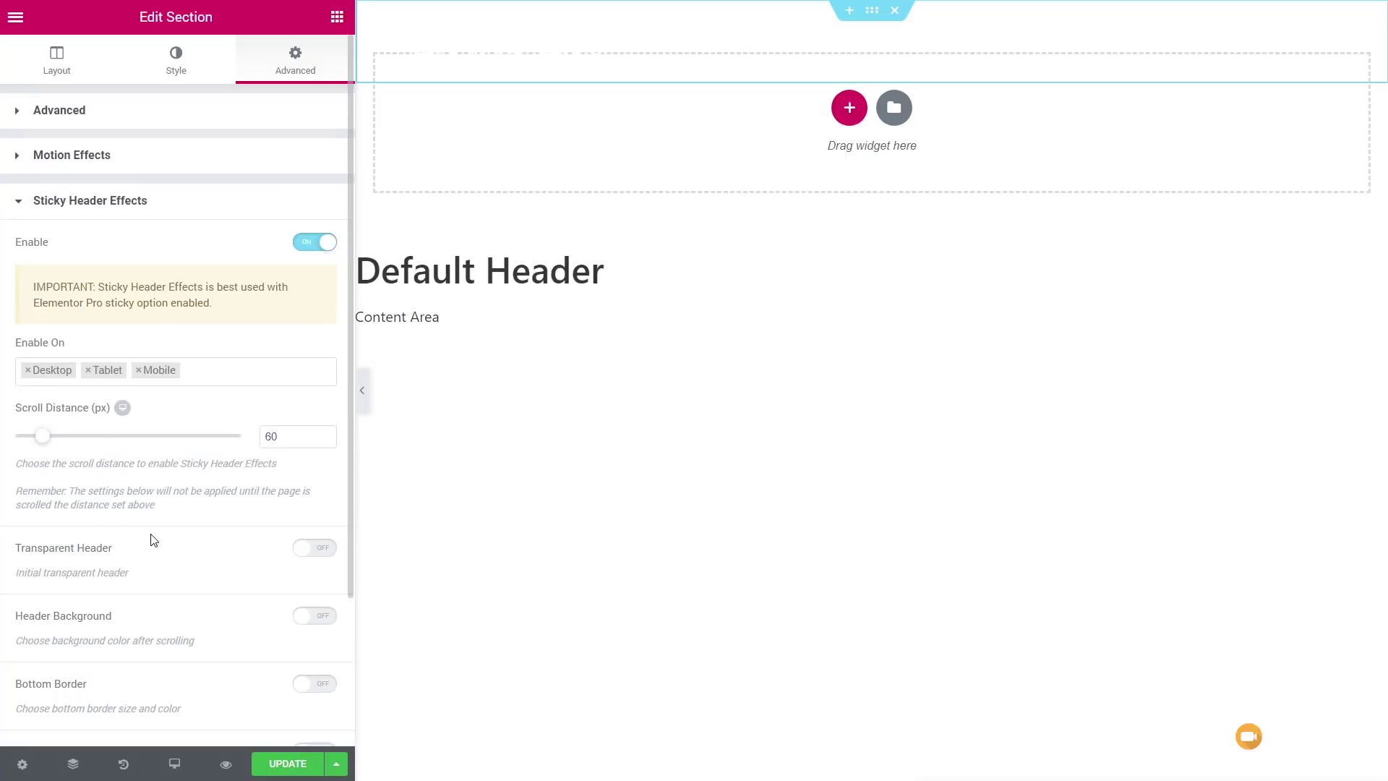
pyautogui.click(329, 551)
pyautogui.scroll(-3, 198, 554)
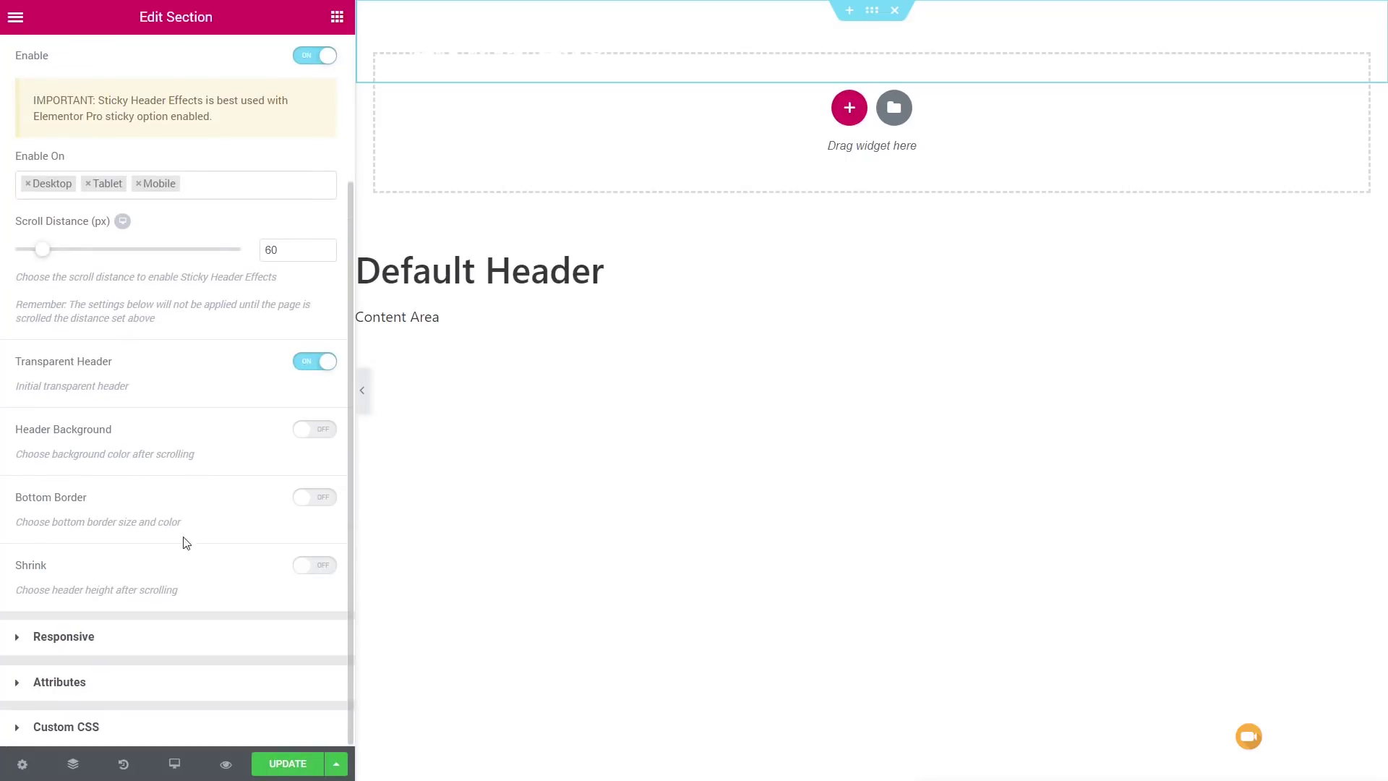
pyautogui.click(325, 432)
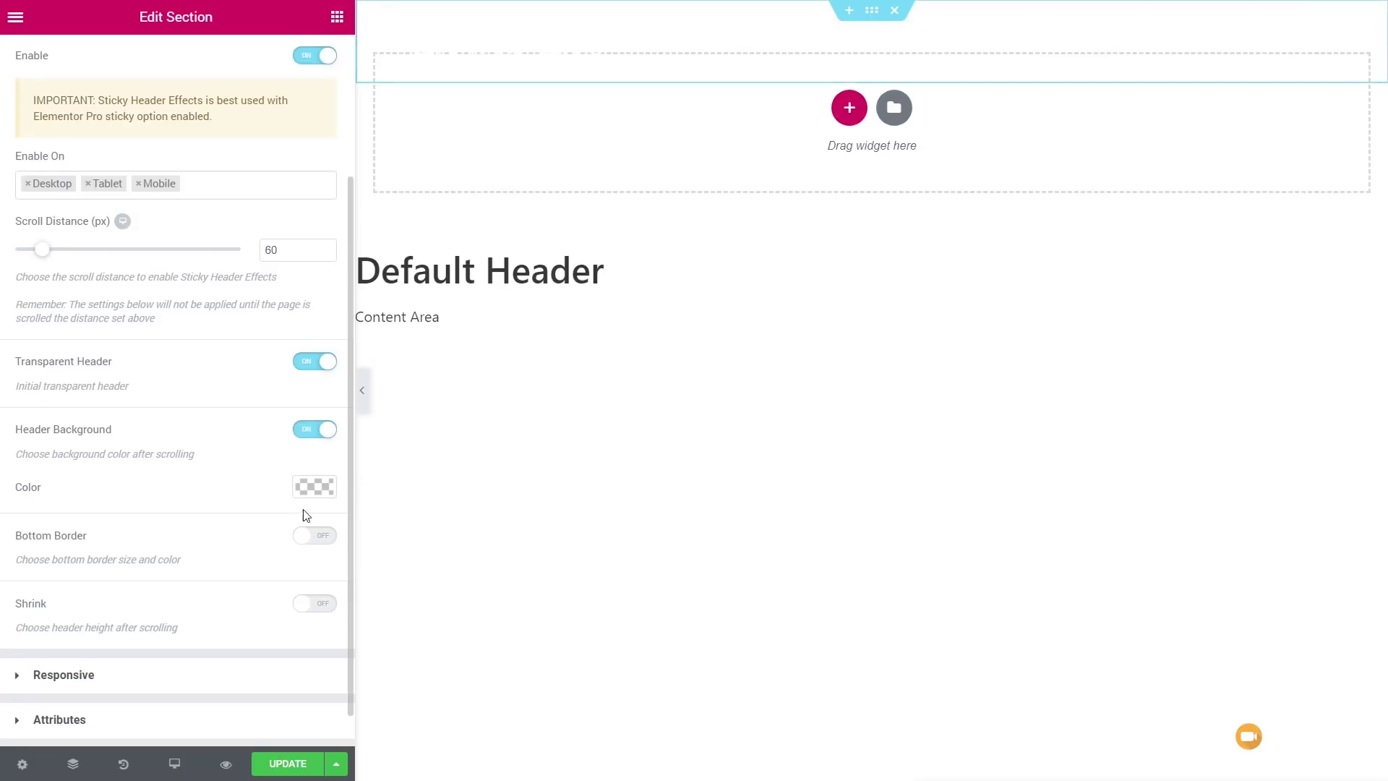
# Set the header's background colour after scrolling to semi-transparent black and update the header template.
pyautogui.click(314, 489)
pyautogui.moveTo(324, 519); pyautogui.dragTo(322, 634)
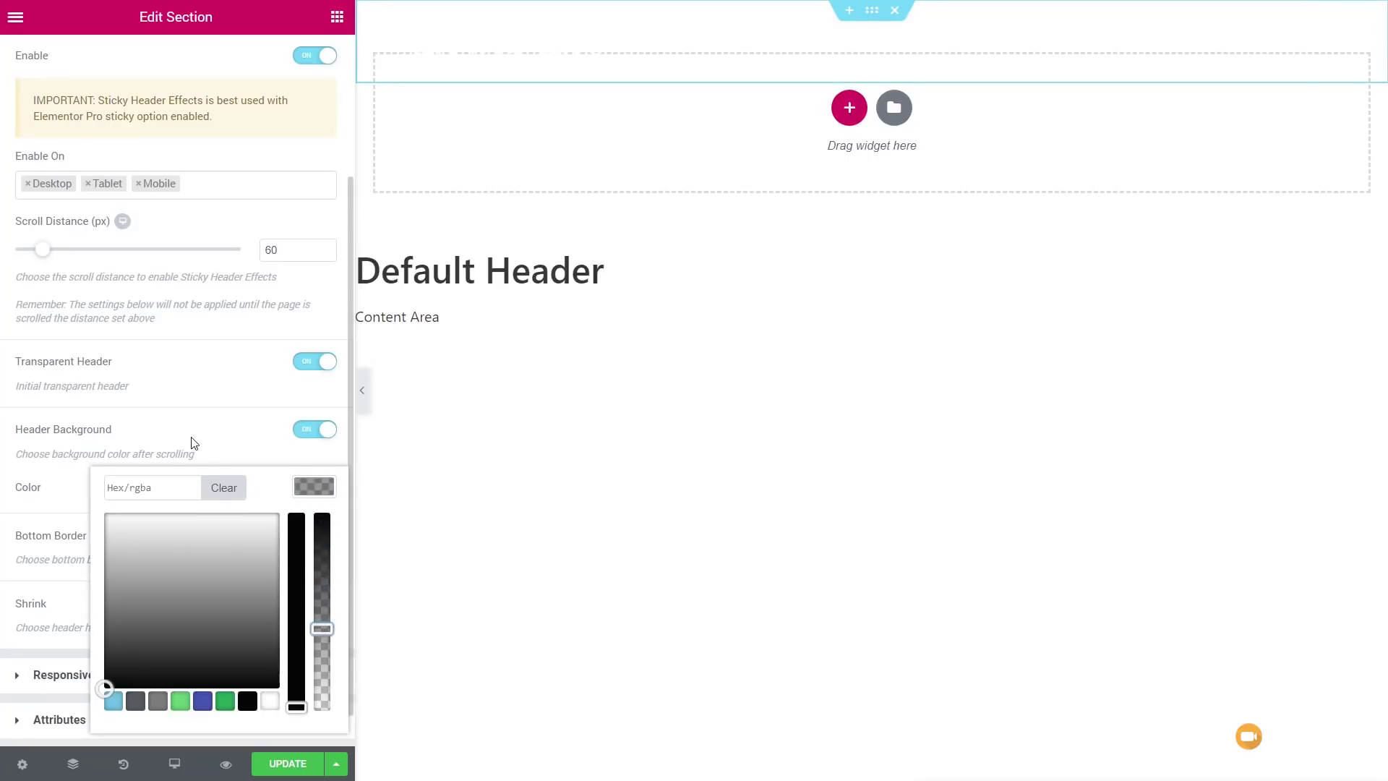
pyautogui.click(205, 605)
pyautogui.click(293, 771)
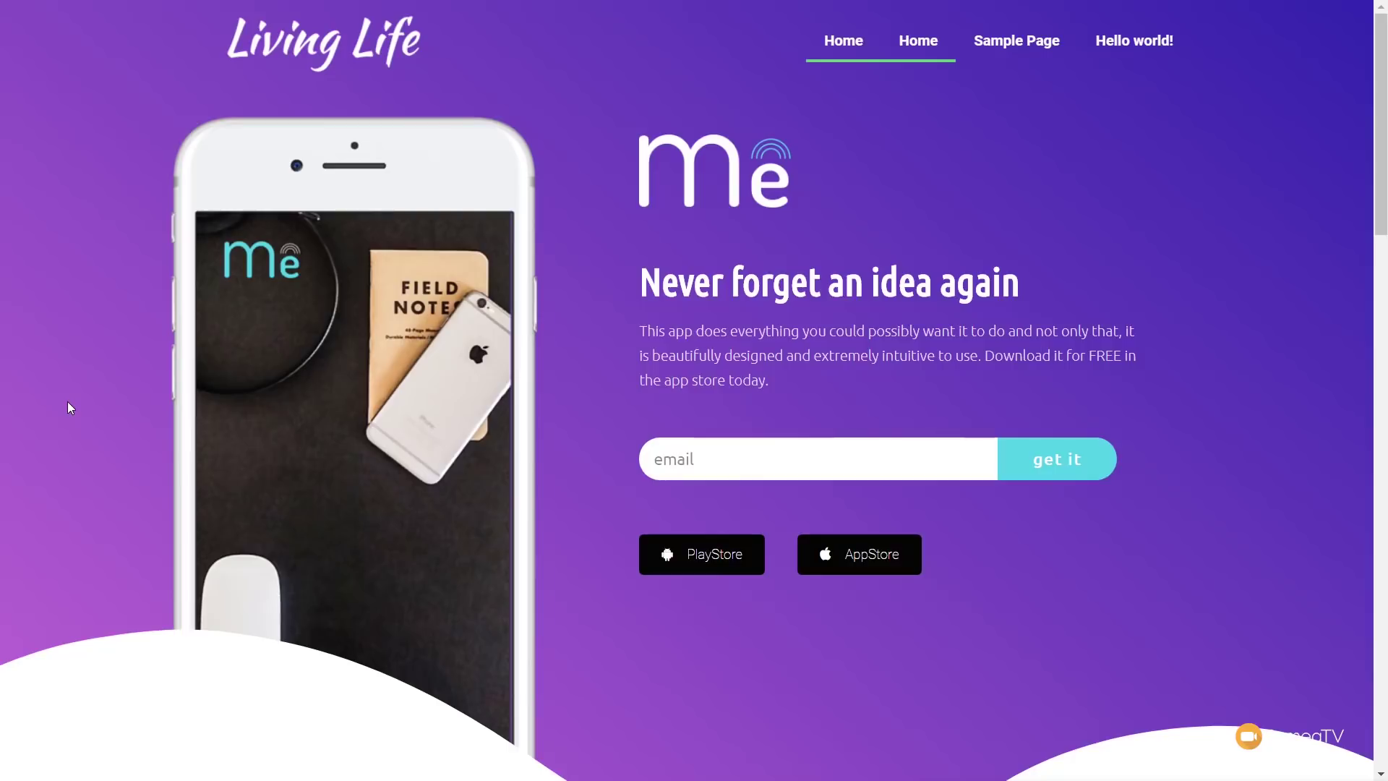
# Check on the live page how the header's background changes while scrolling down and back up.
pyautogui.scroll(-6, 67, 402)
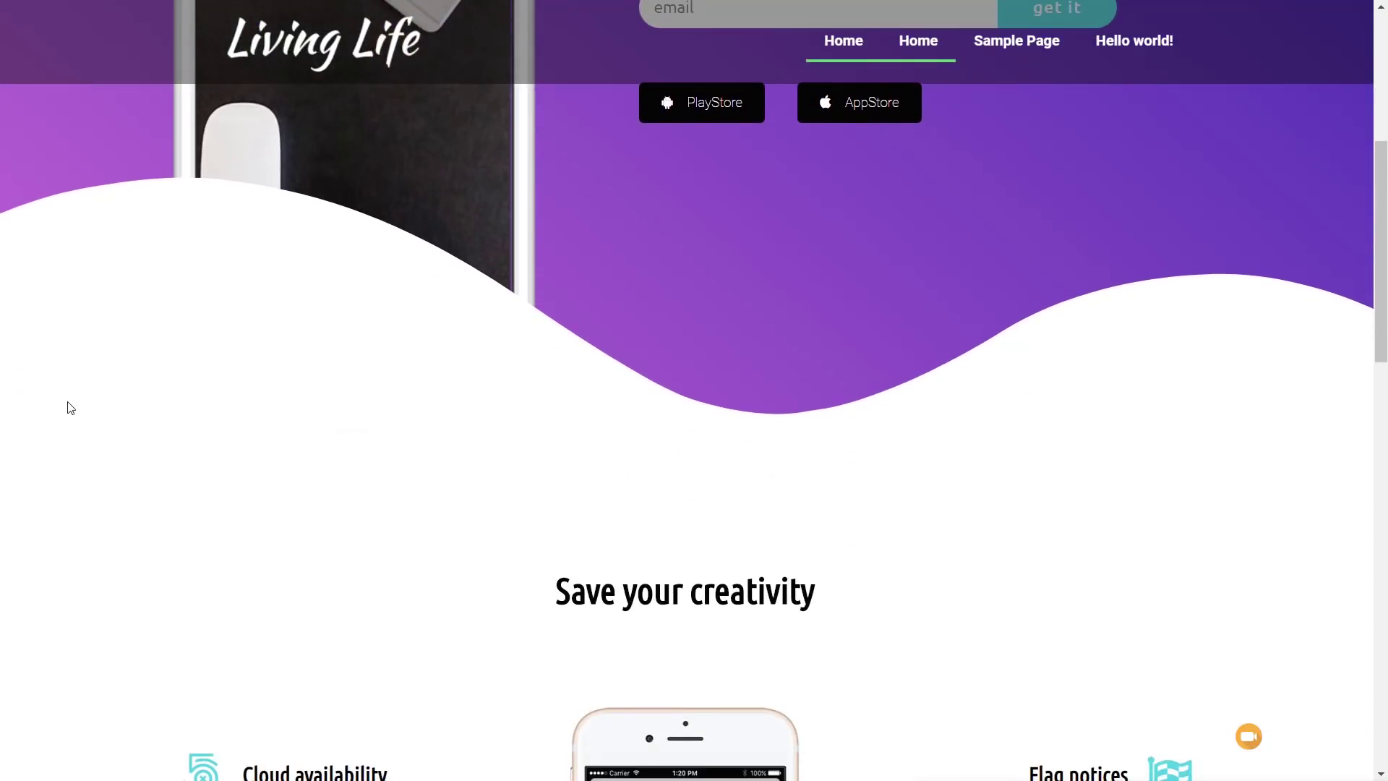
pyautogui.scroll(-13, 70, 407)
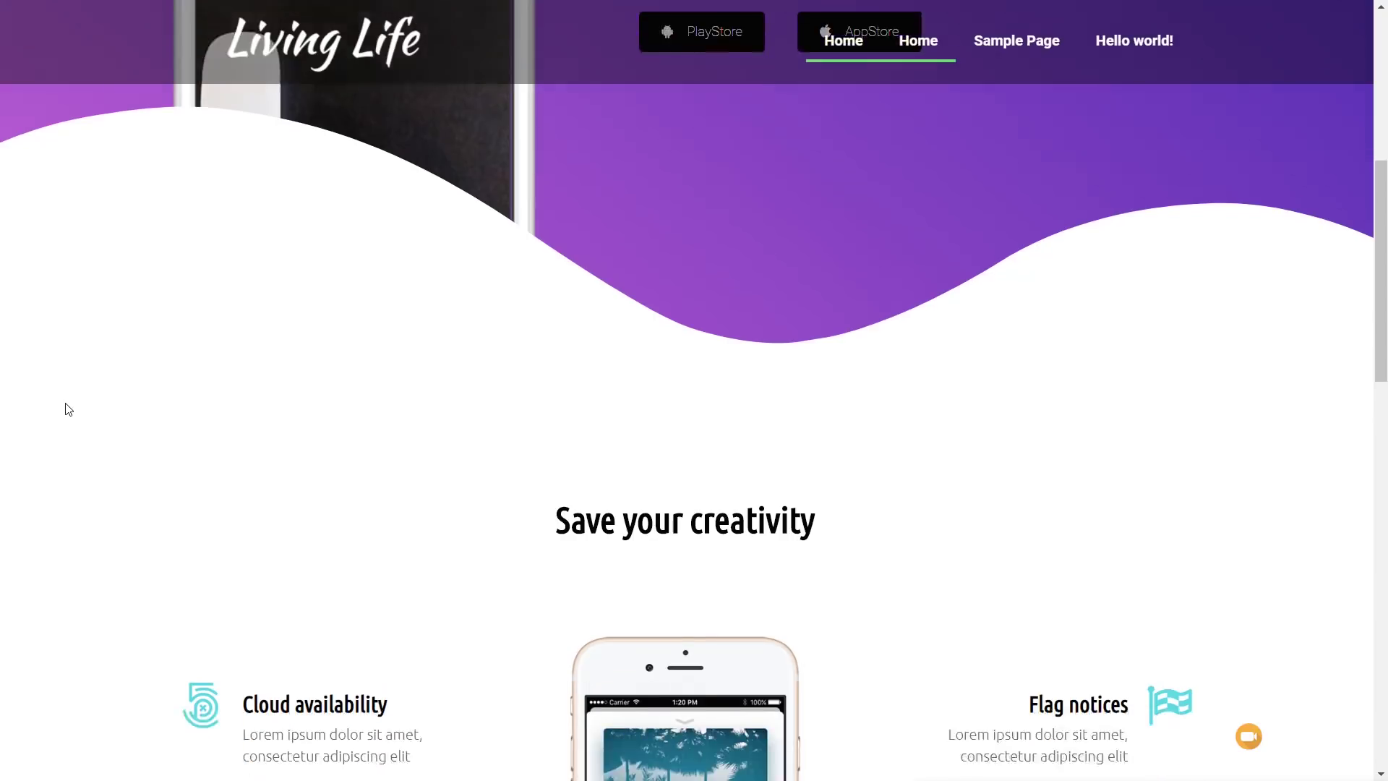
pyautogui.scroll(-5, 63, 409)
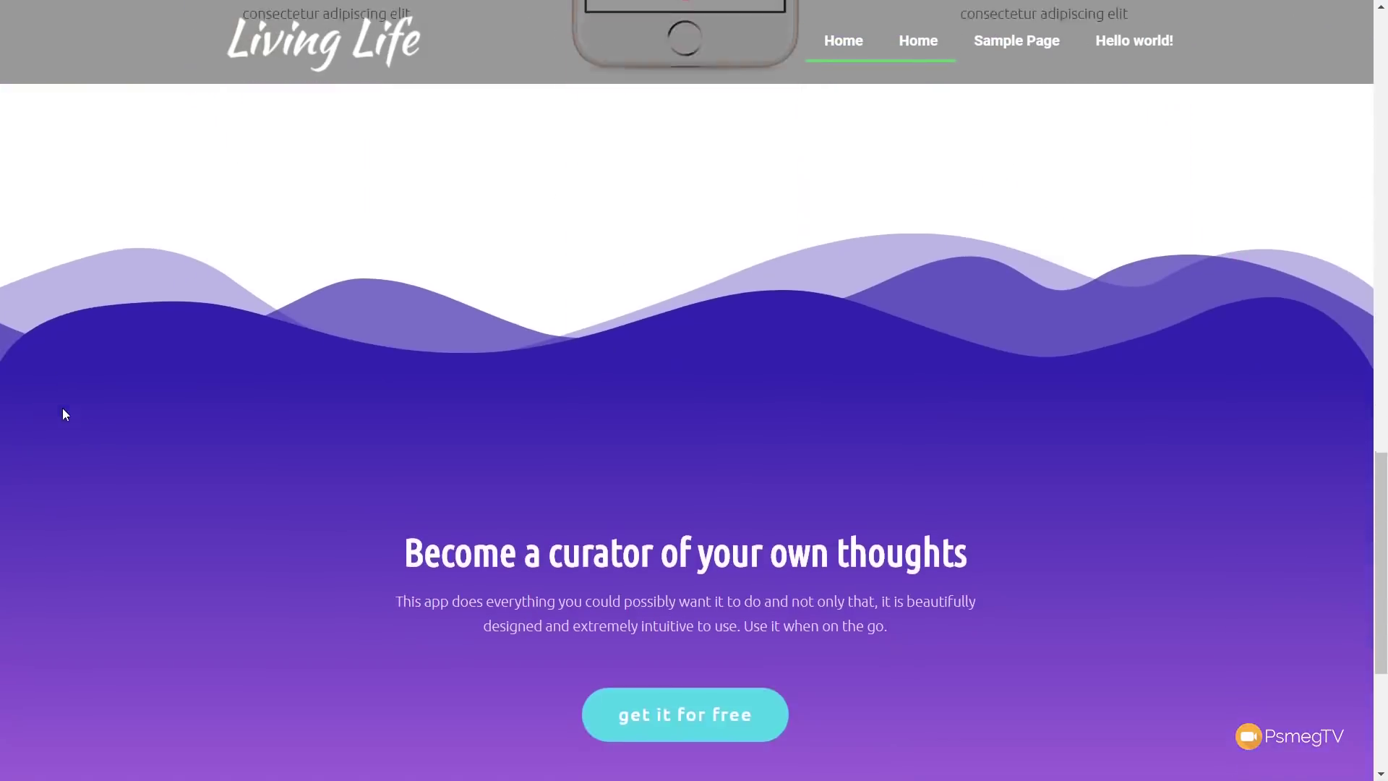
pyautogui.scroll(10, 63, 410)
pyautogui.scroll(10, 65, 415)
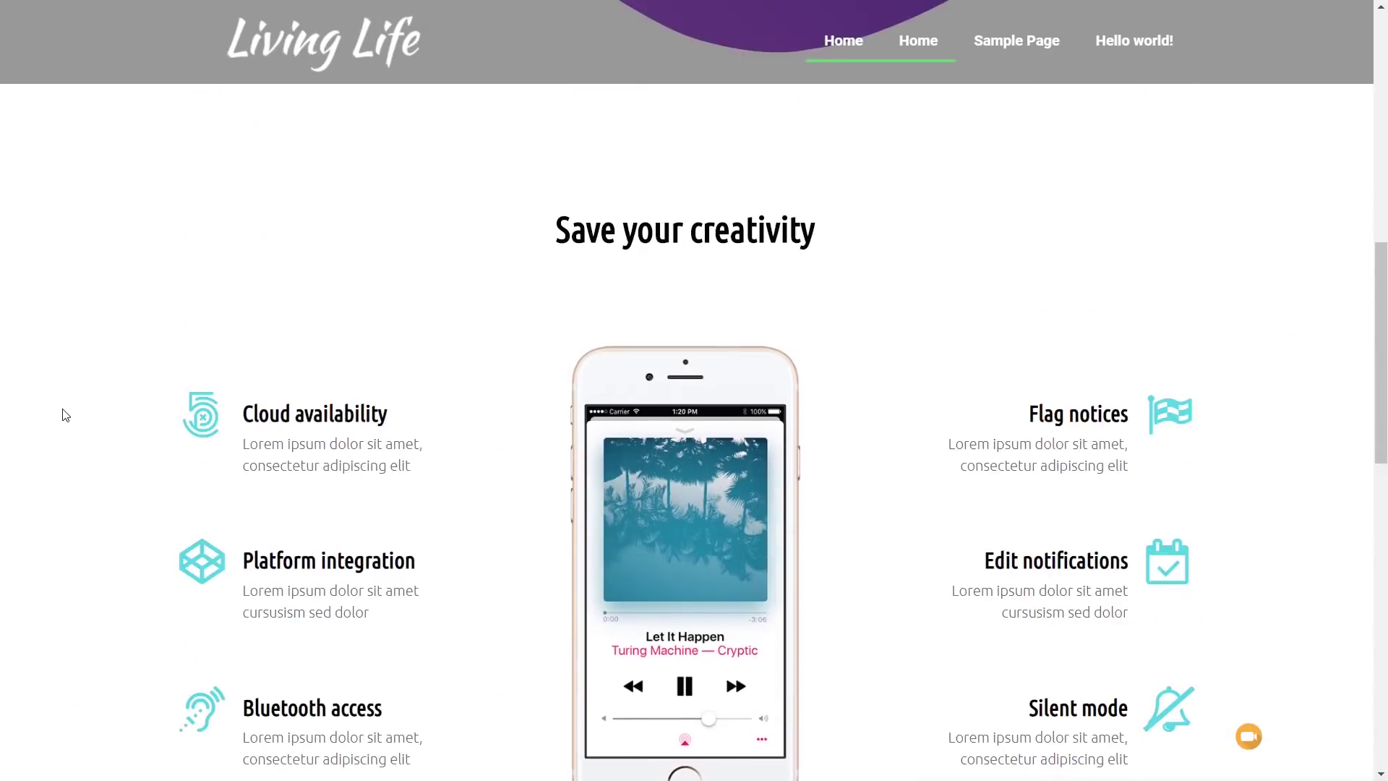
pyautogui.scroll(5, 65, 417)
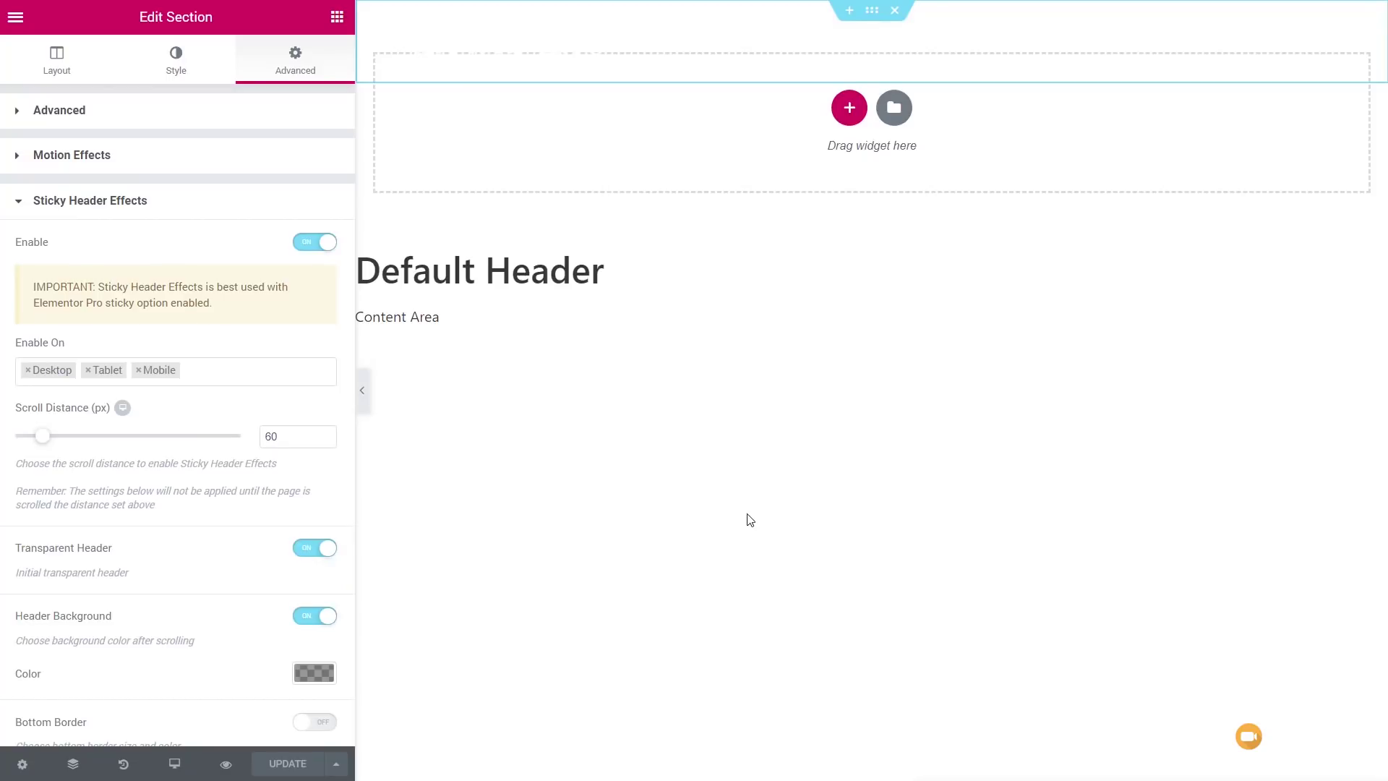
# Turn on the Bottom Border option in the section's Sticky Header Effects and save the template.
pyautogui.scroll(-4, 253, 460)
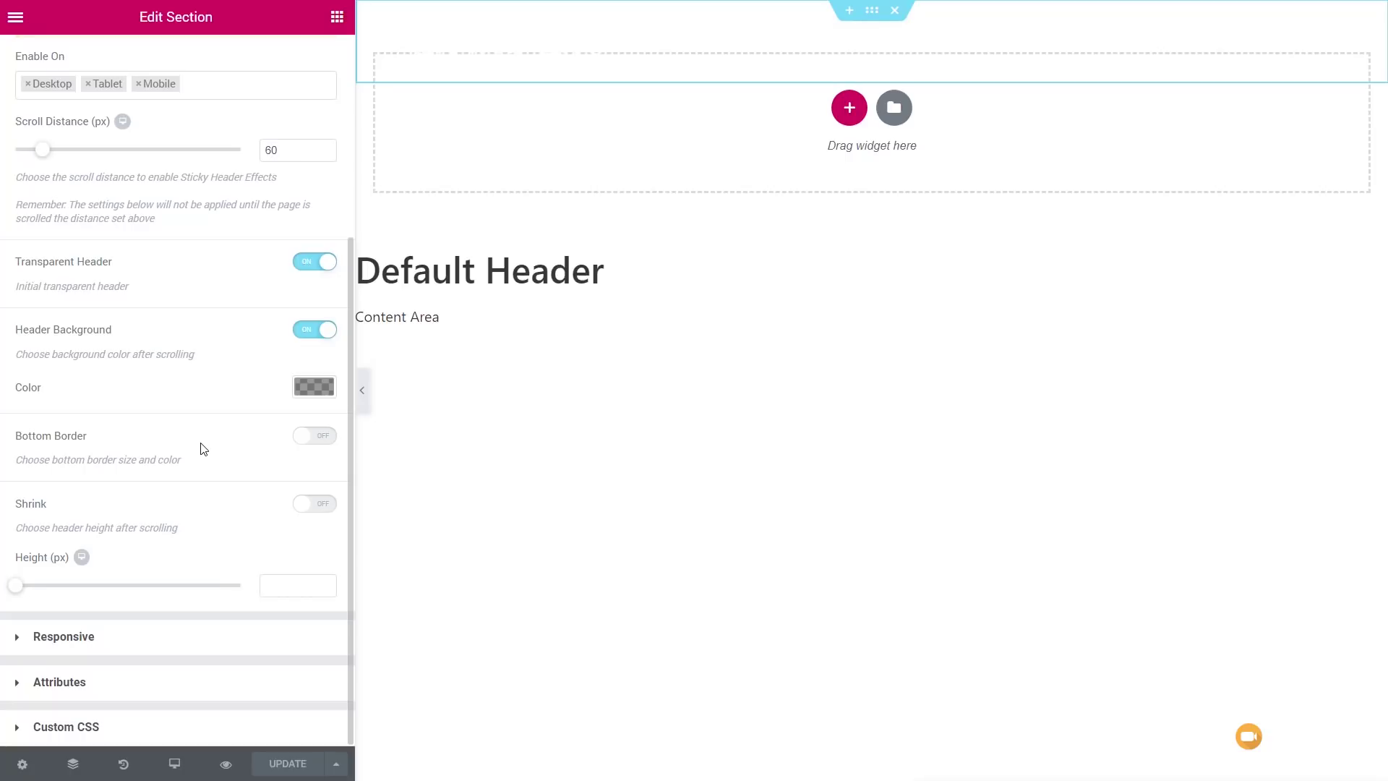
pyautogui.click(324, 438)
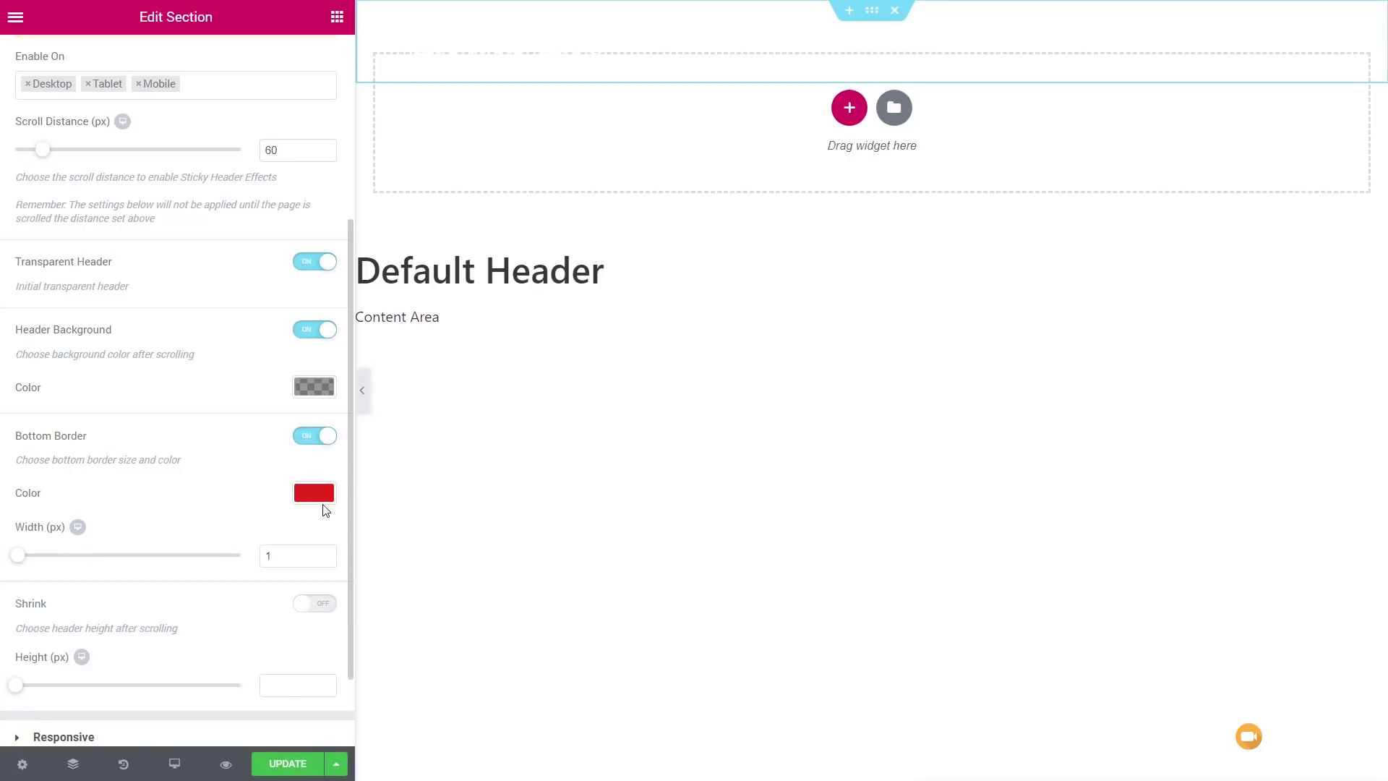
pyautogui.hotkey('ctrl', 's')
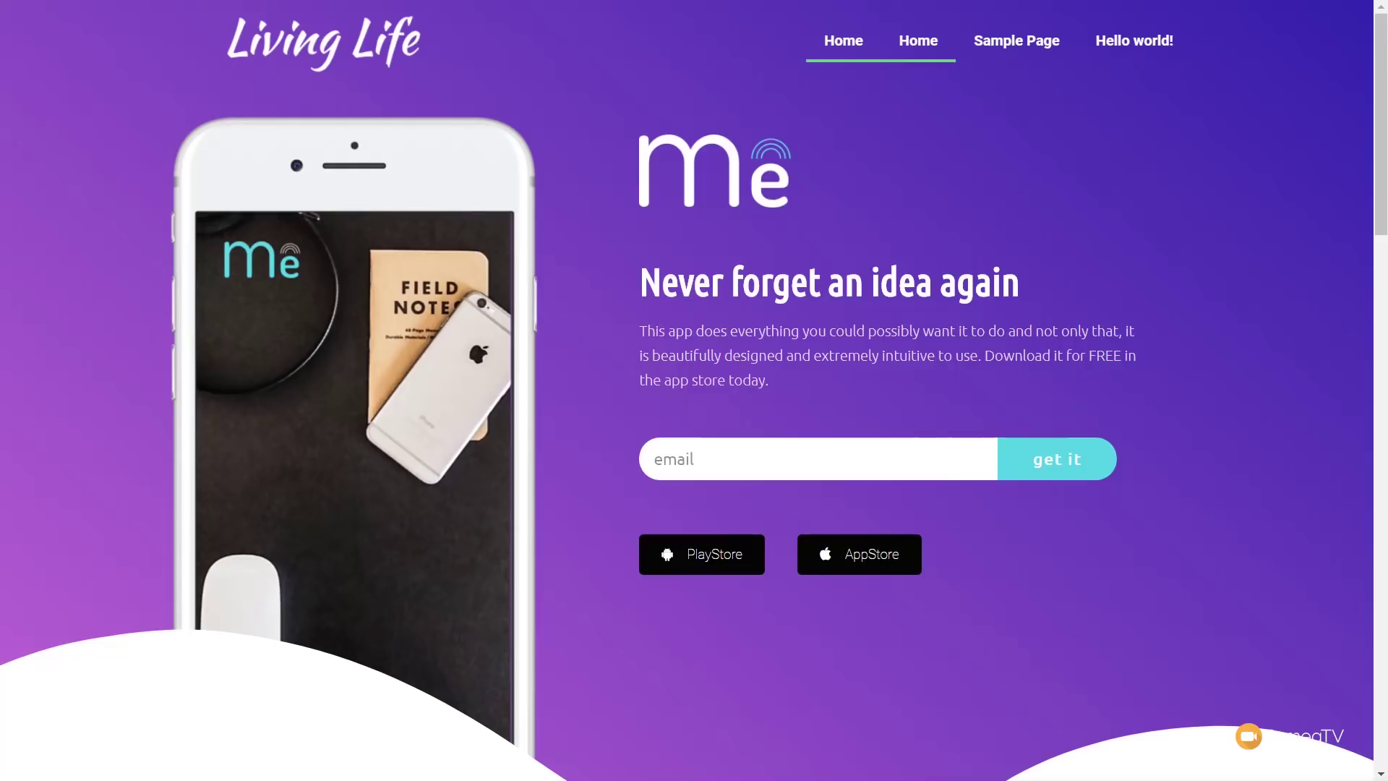
# Reload the live page and check the header's bottom border while scrolling.
pyautogui.press('F5')
pyautogui.scroll(-10, 882, 337)
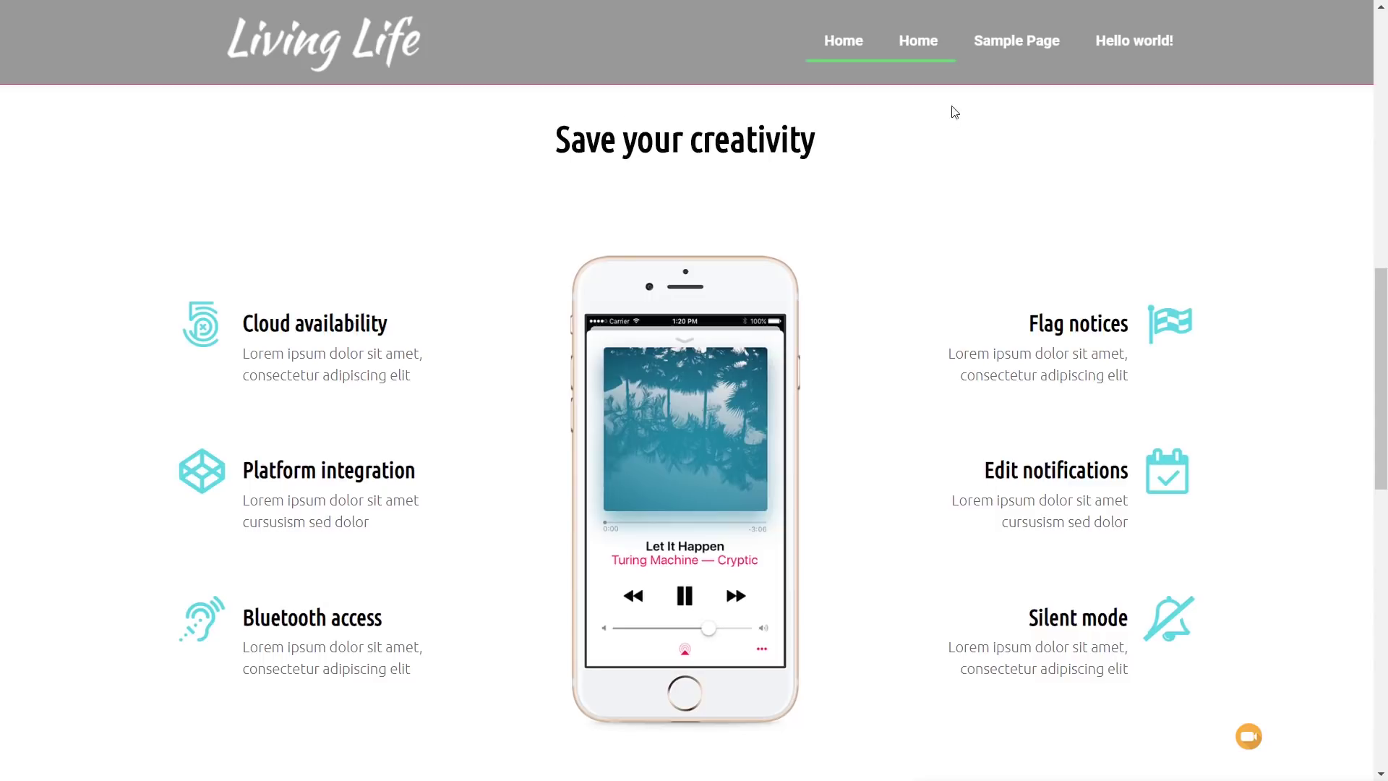
pyautogui.scroll(3, 1130, 294)
pyautogui.scroll(7, 1128, 292)
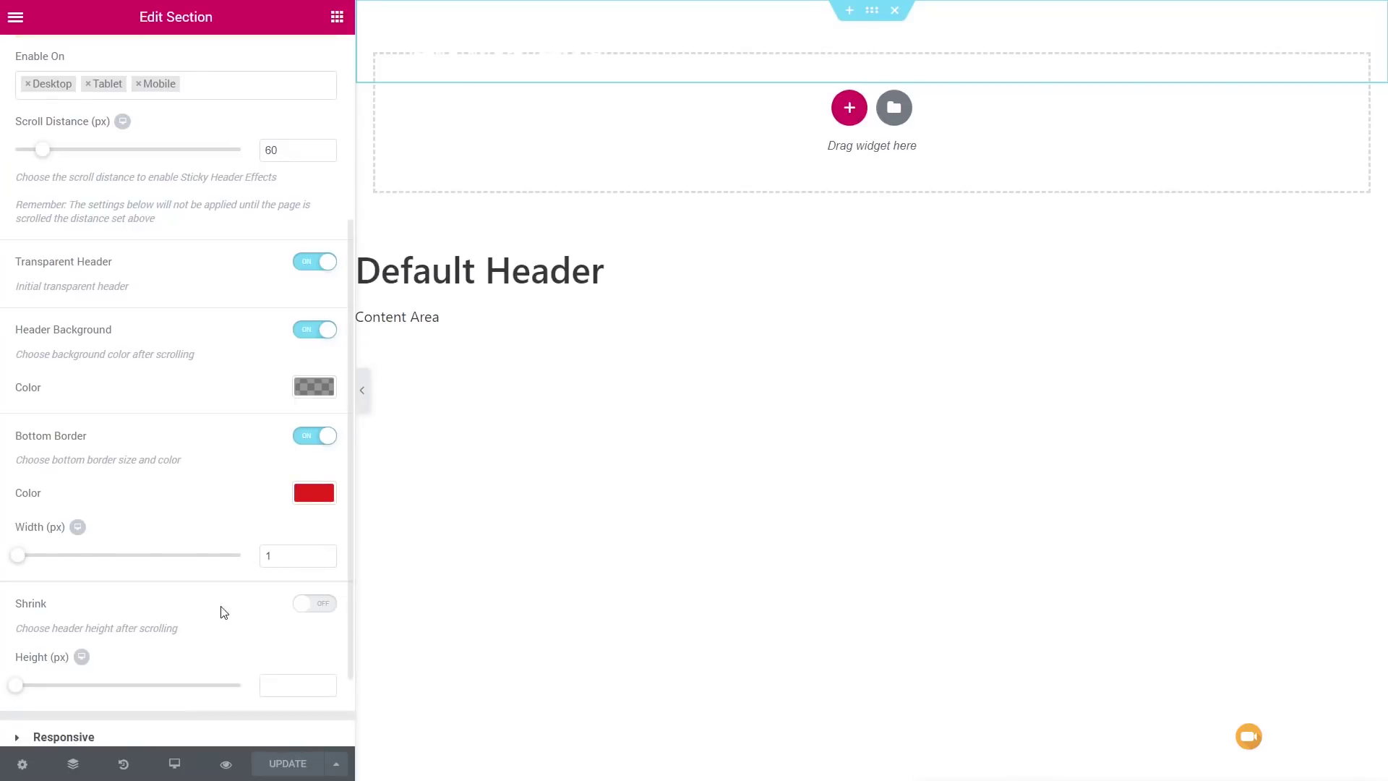
# Turn on Shrink for the sticky header, set the logo height after scrolling to 35 px, and update the template.
pyautogui.scroll(-2, 211, 604)
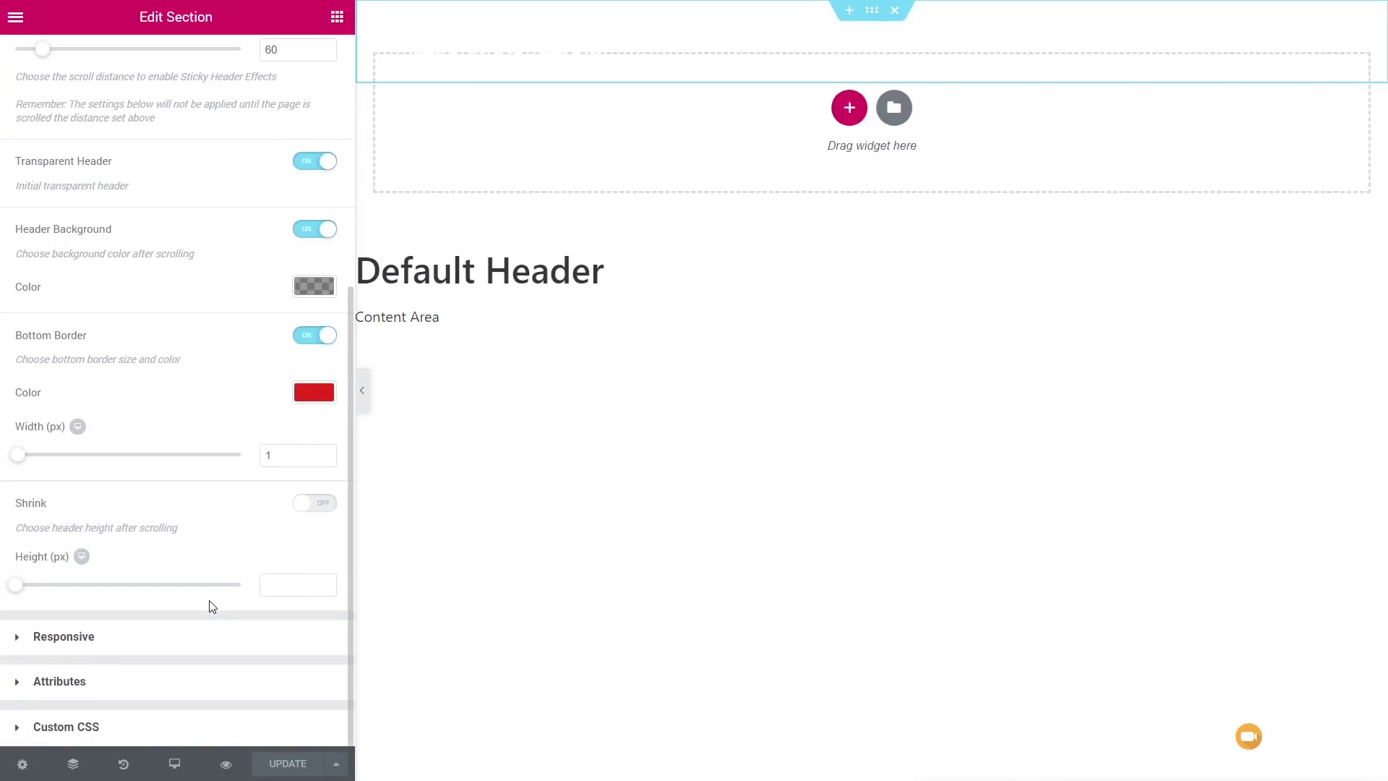
pyautogui.click(331, 508)
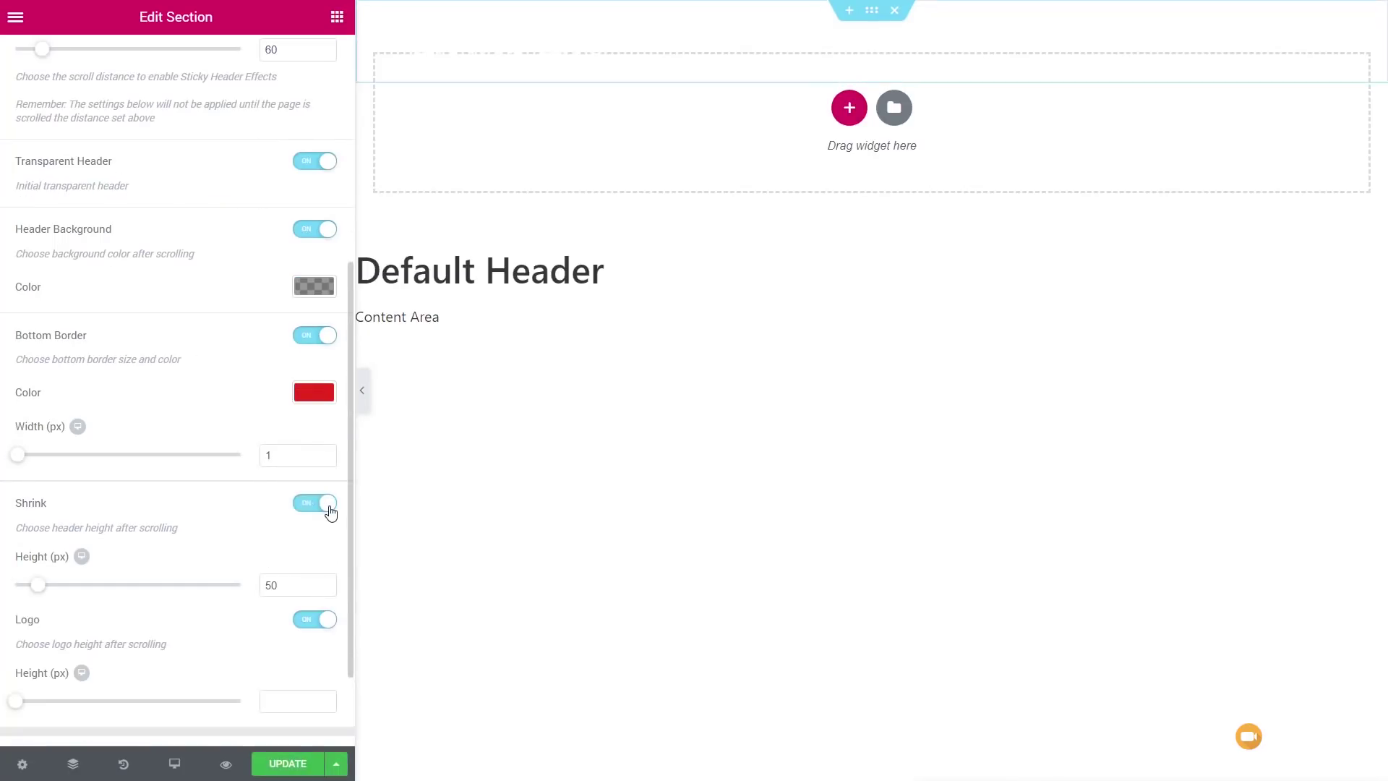
pyautogui.scroll(-2, 219, 568)
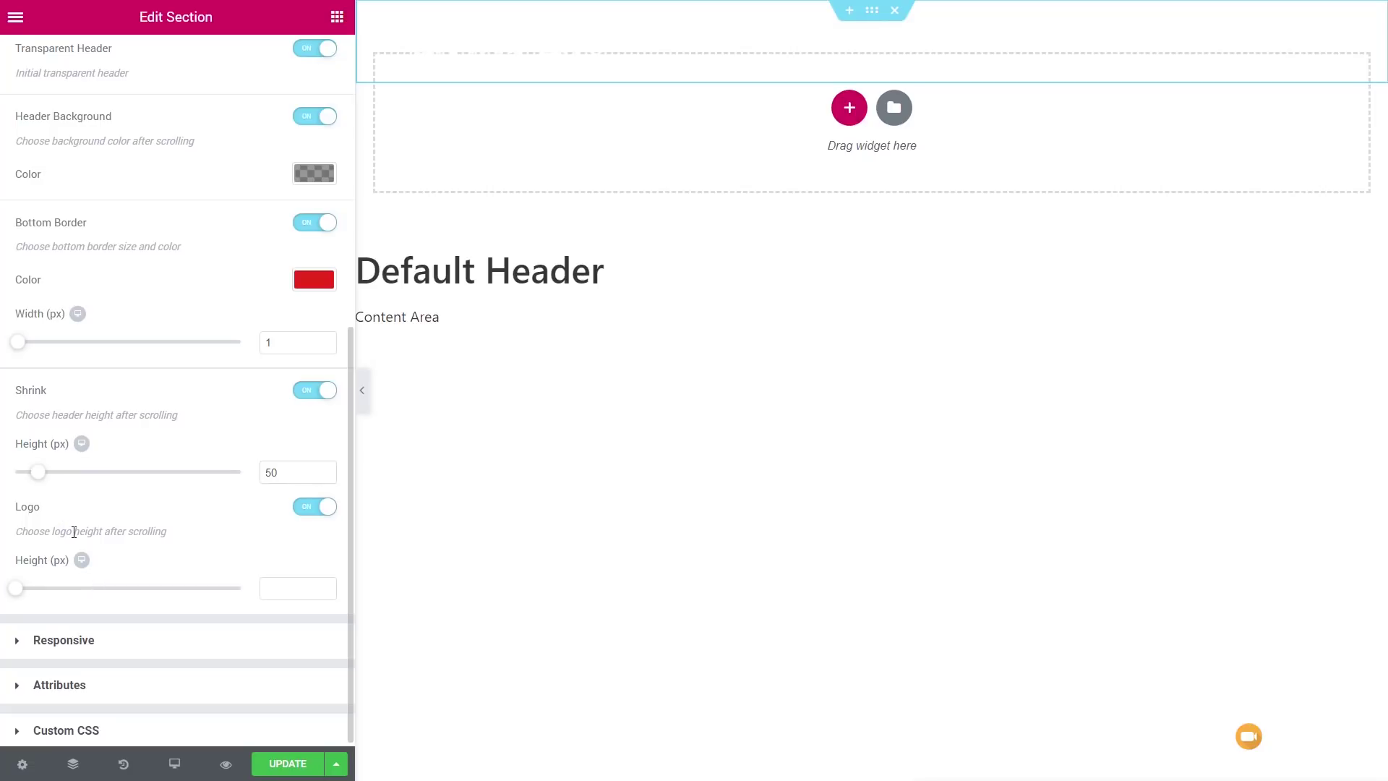
pyautogui.click(275, 598)
pyautogui.write('35')
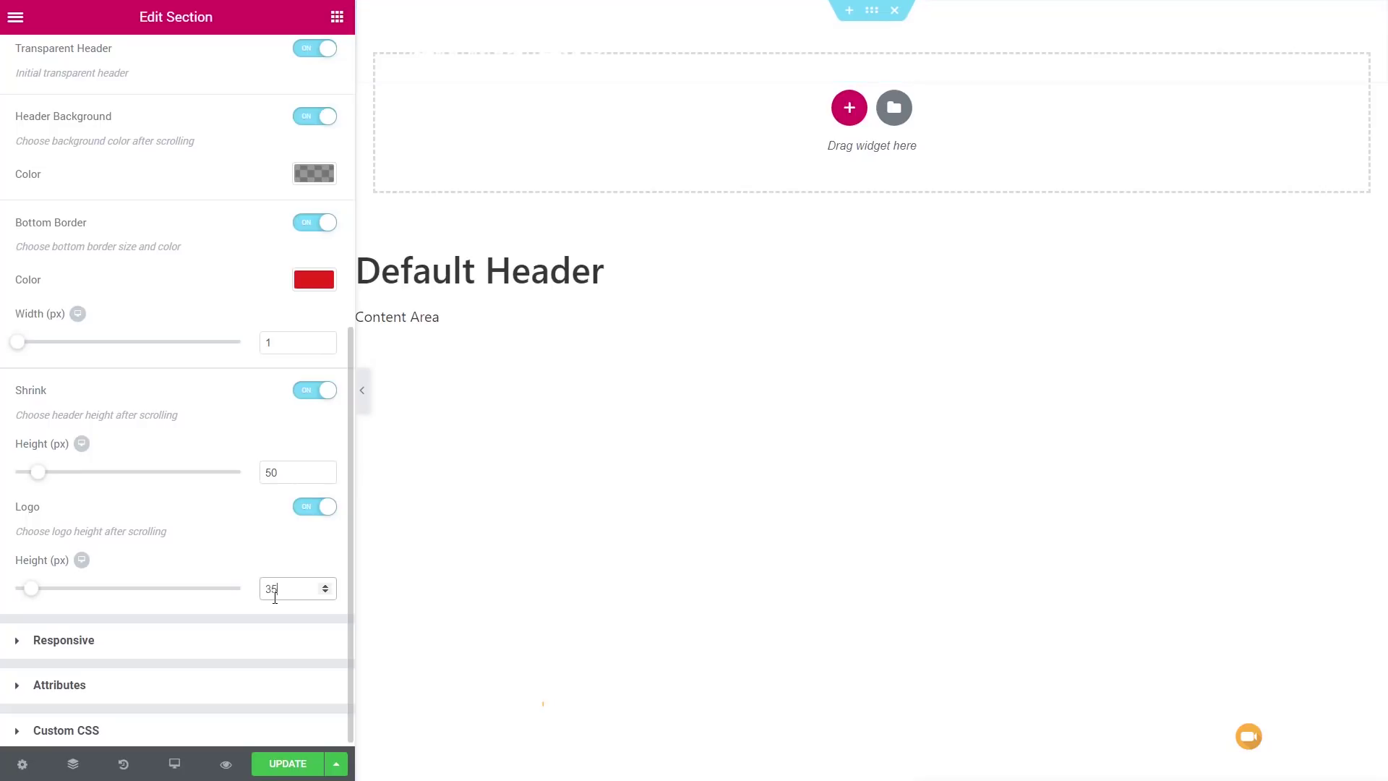
pyautogui.click(301, 766)
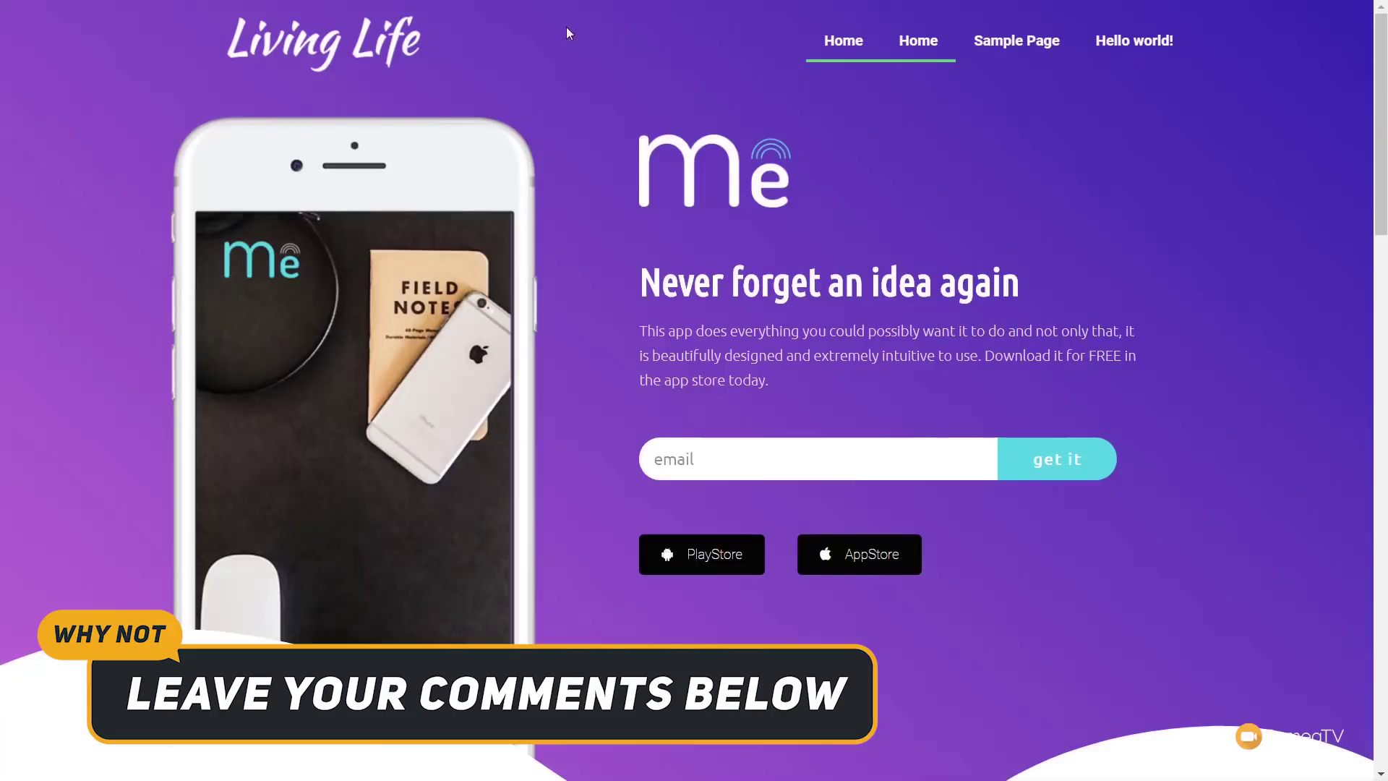
# Reload the live page and check how the header and logo shrink on scroll and restore at the page top.
pyautogui.press('F5')
pyautogui.scroll(-5, 697, 359)
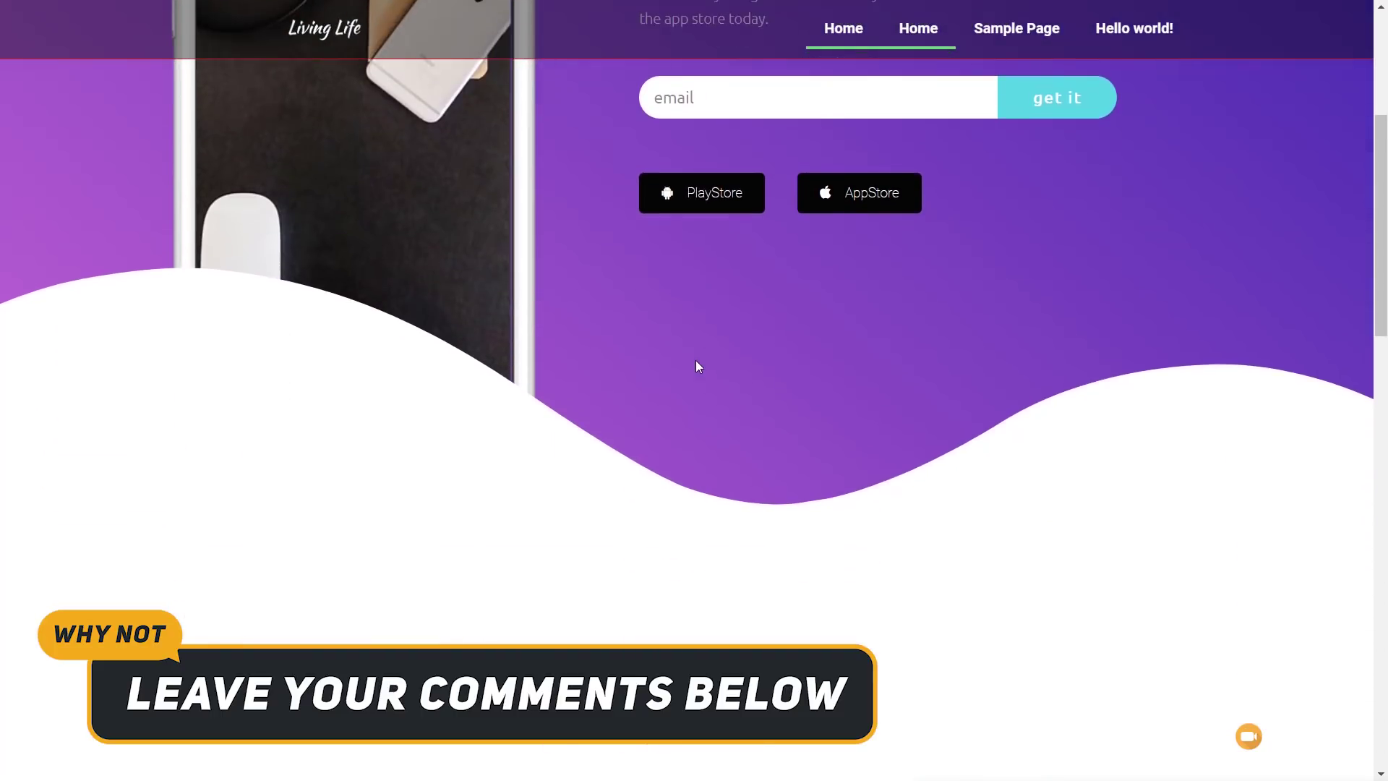
pyautogui.scroll(-4, 697, 366)
pyautogui.scroll(2, 697, 365)
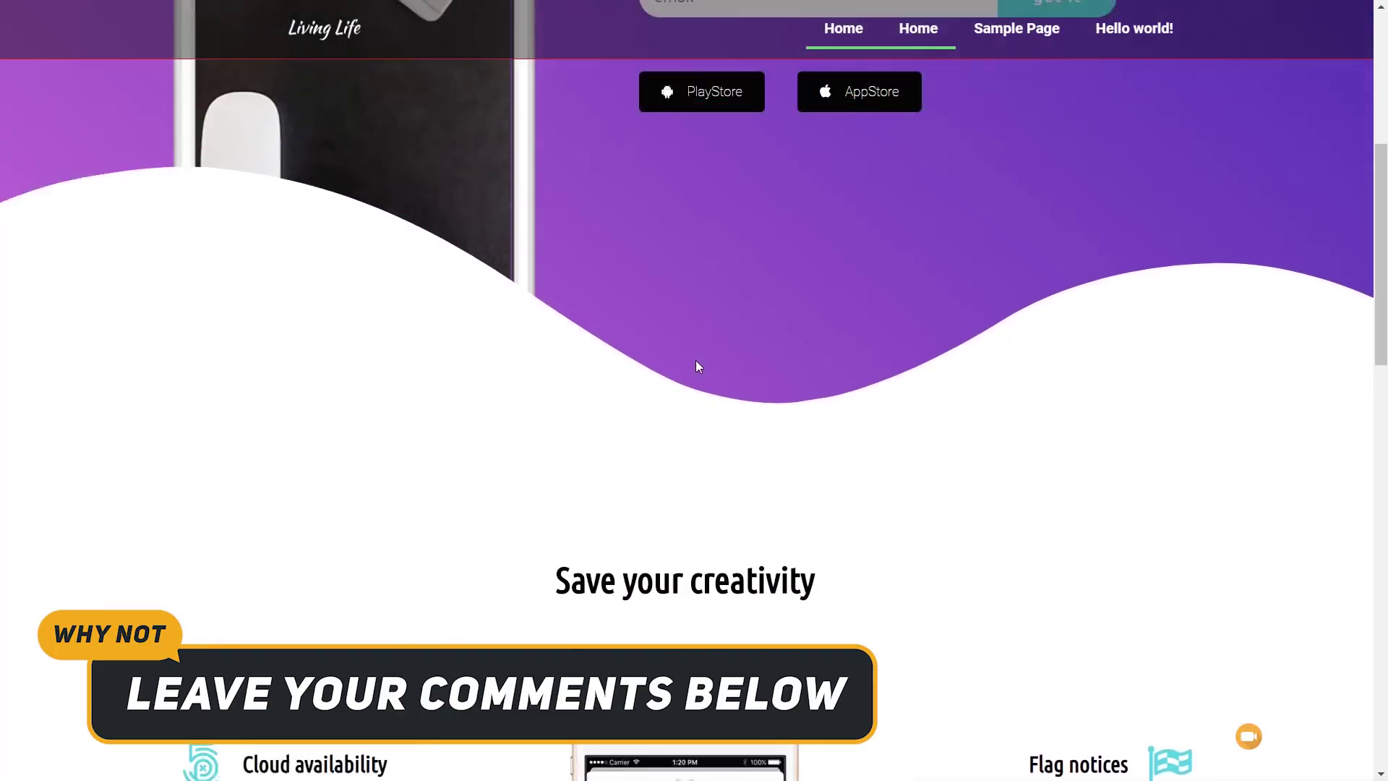
pyautogui.scroll(3, 696, 361)
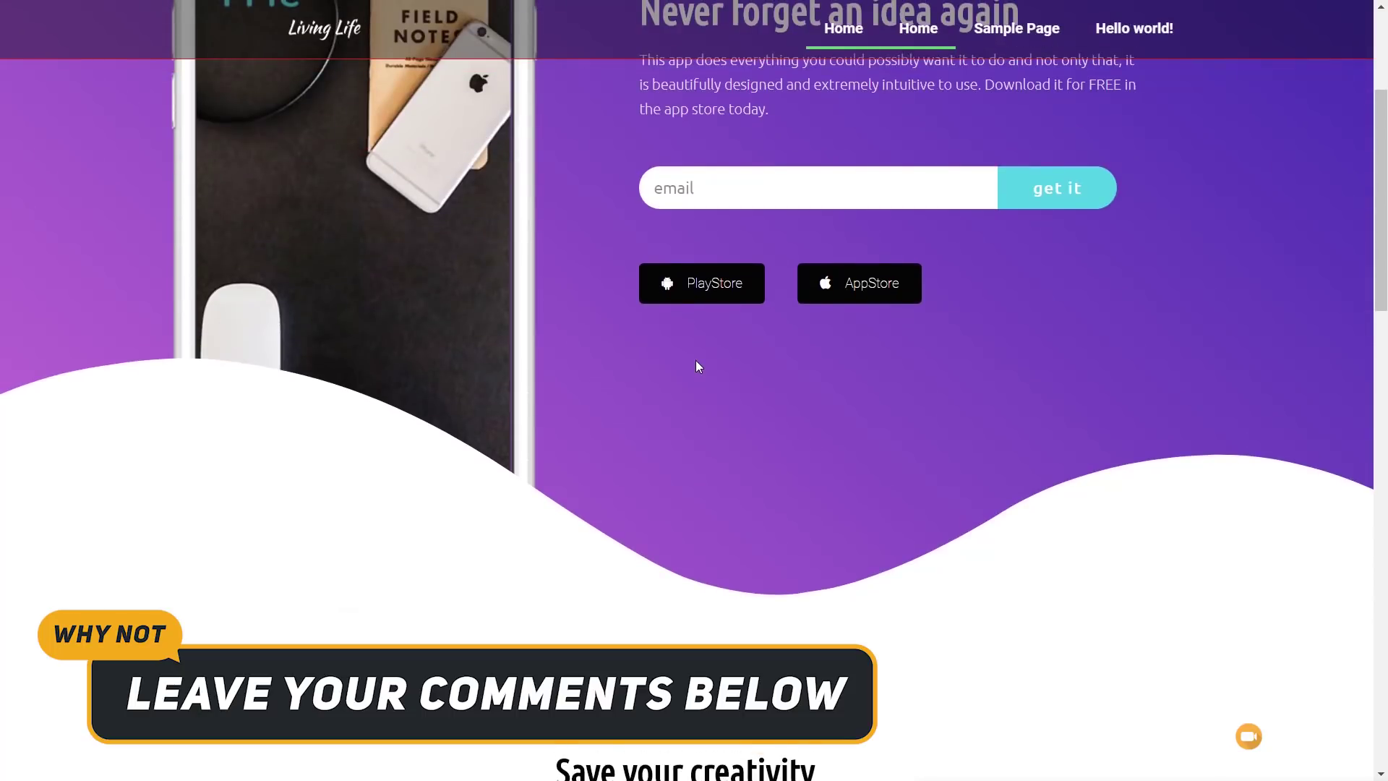
pyautogui.scroll(4, 1171, 692)
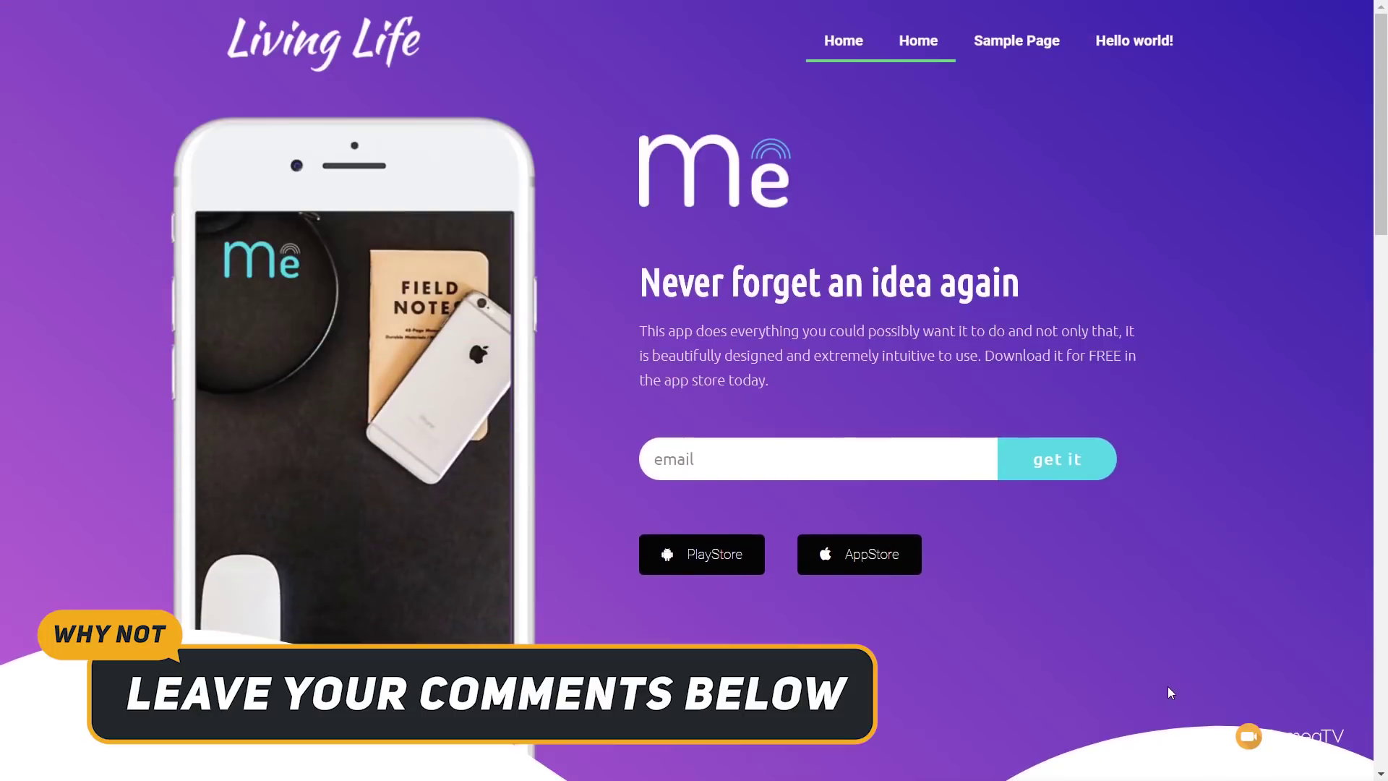